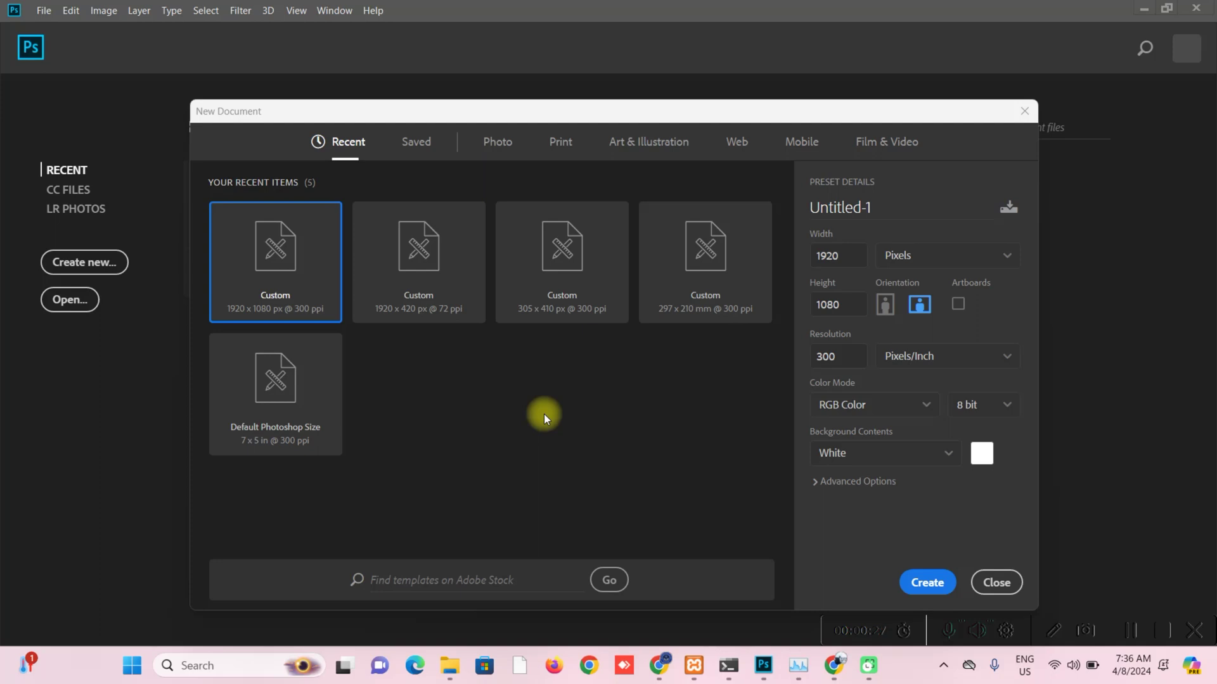
- Name the new document "new file first detail" in the preset details
{"action": "left_click_drag", "start_coordinate": [891, 202], "coordinate": [803, 203]}
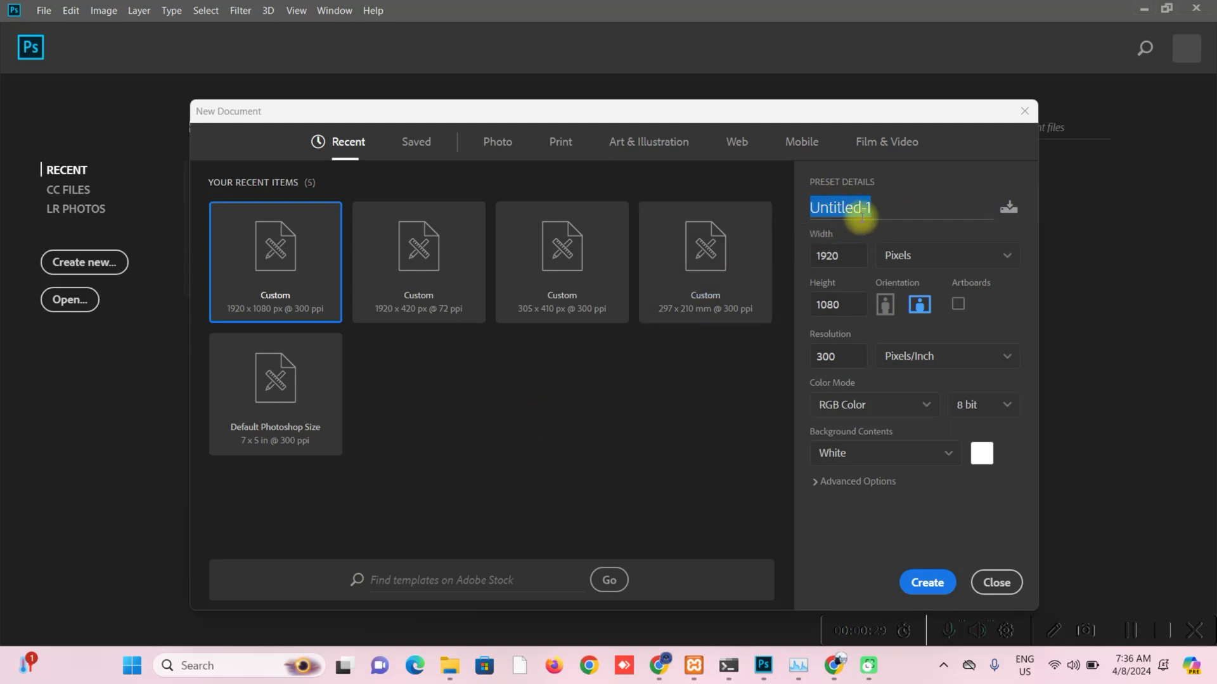
{"action": "key", "text": "BackSpace"}
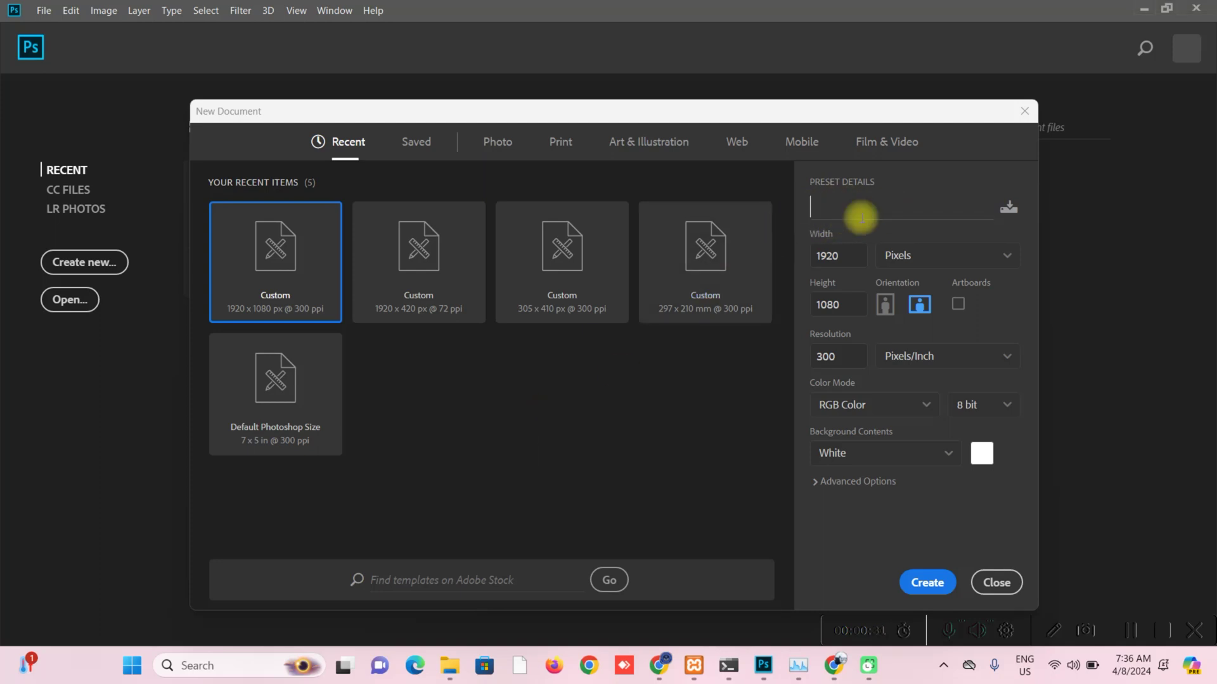
{"action": "type", "text": "new file first detail"}
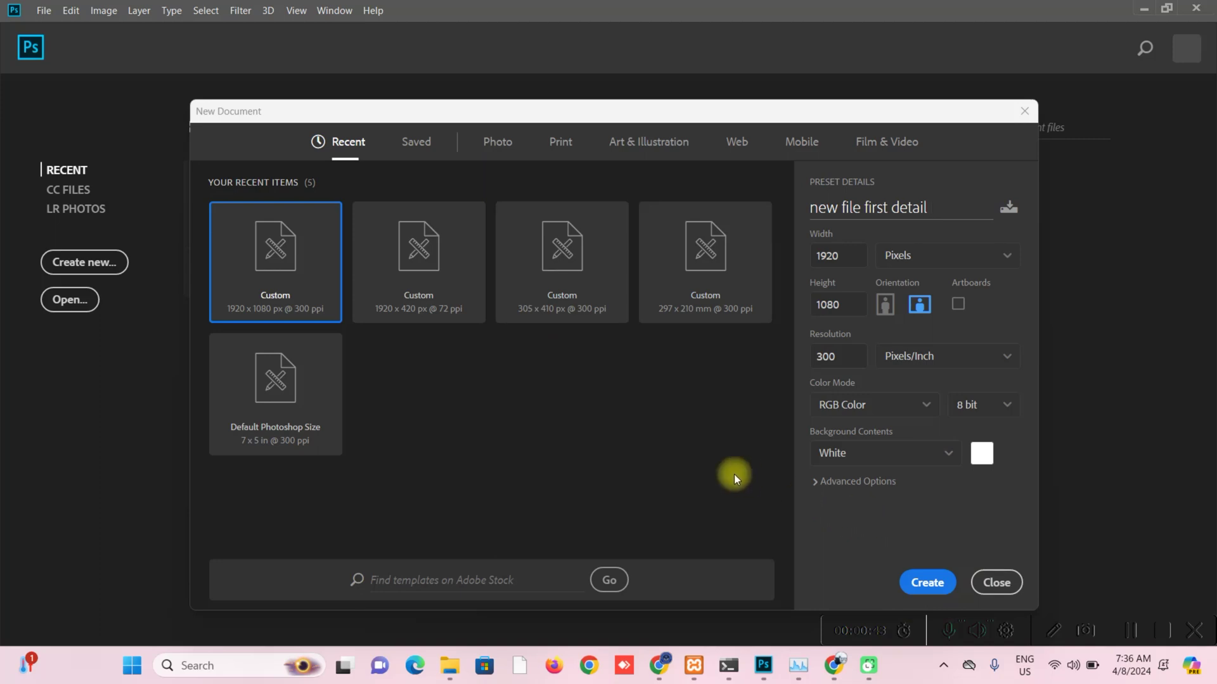
- Examine the blank document presets offered for Photo, Print, Art & Illustration, Web, Mobile, and Film & Video
{"action": "left_click", "coordinate": [498, 143]}
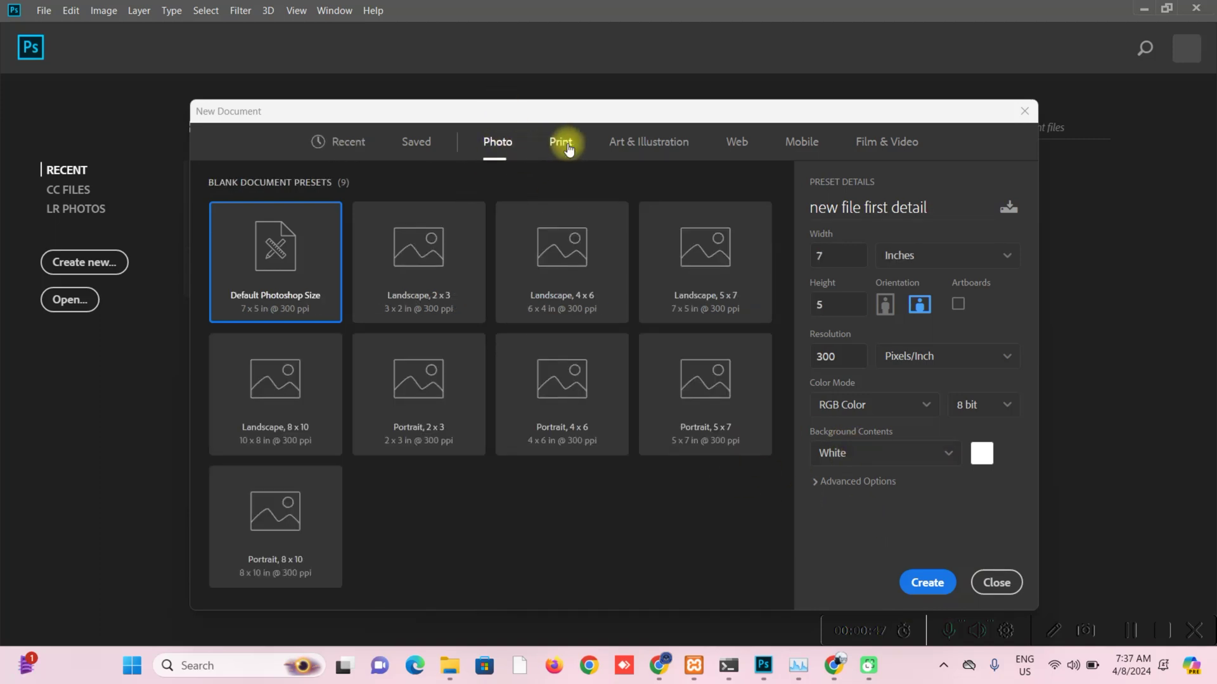
{"action": "left_click", "coordinate": [569, 148]}
{"action": "left_click", "coordinate": [641, 150]}
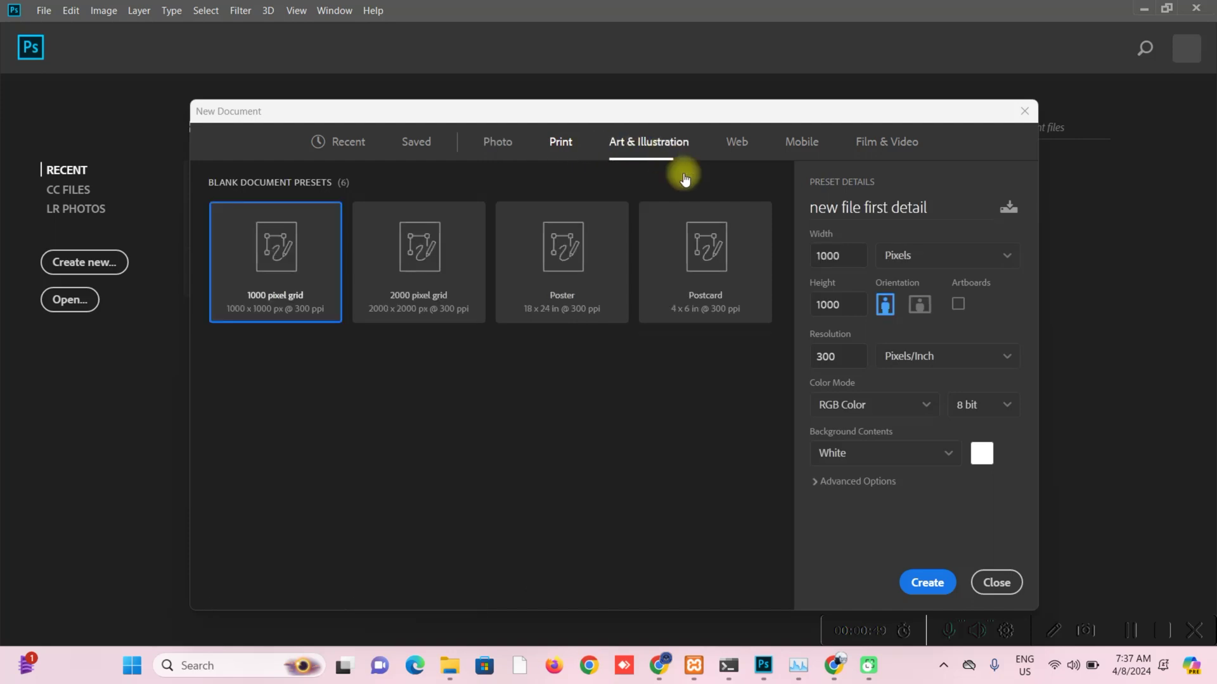
{"action": "left_click", "coordinate": [743, 151]}
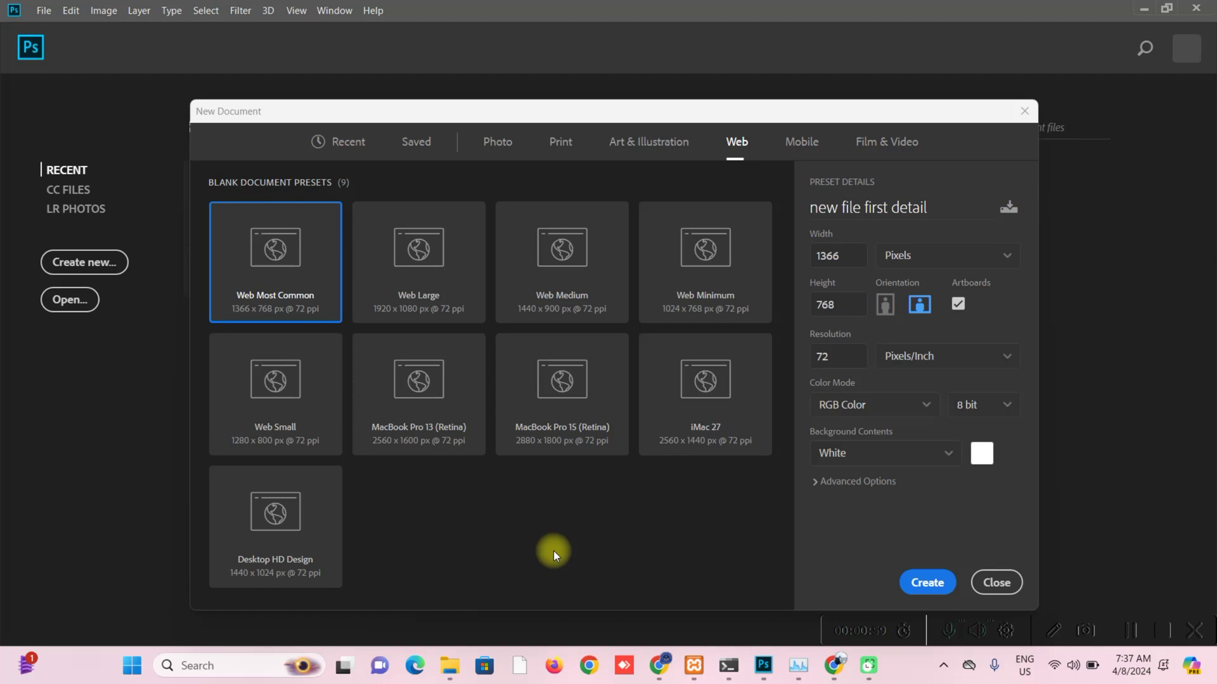
{"action": "left_click", "coordinate": [802, 141]}
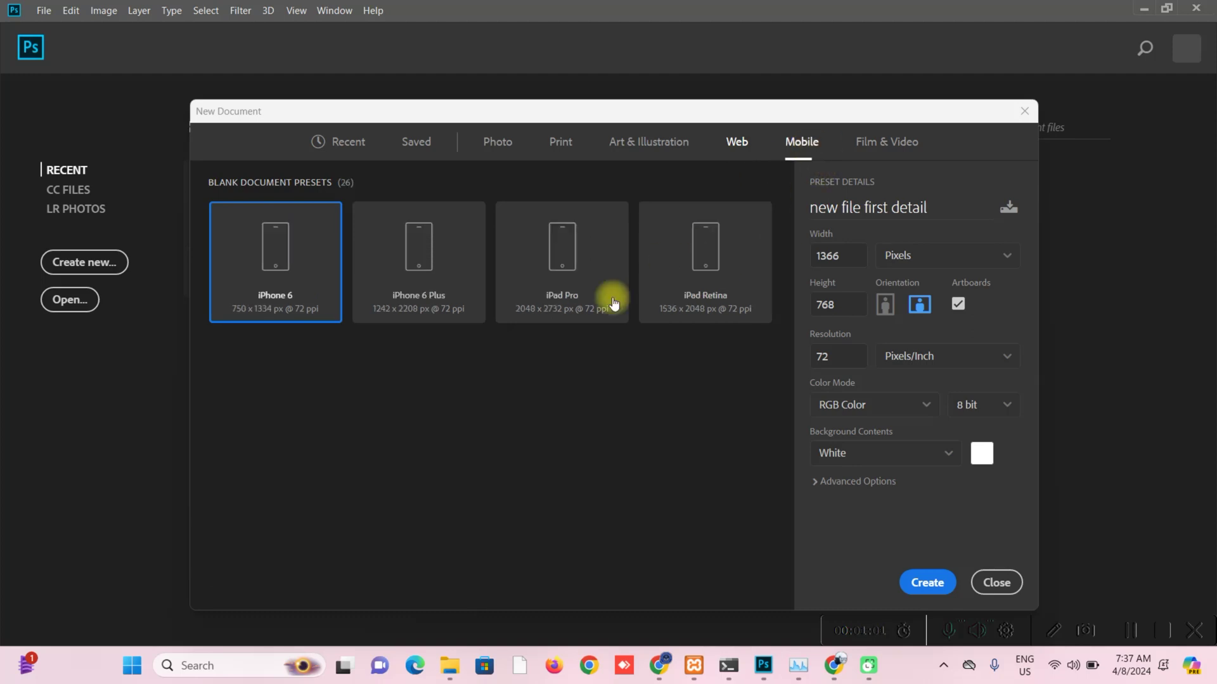
{"action": "scroll", "coordinate": [562, 421], "scroll_direction": "down", "scroll_amount": 8}
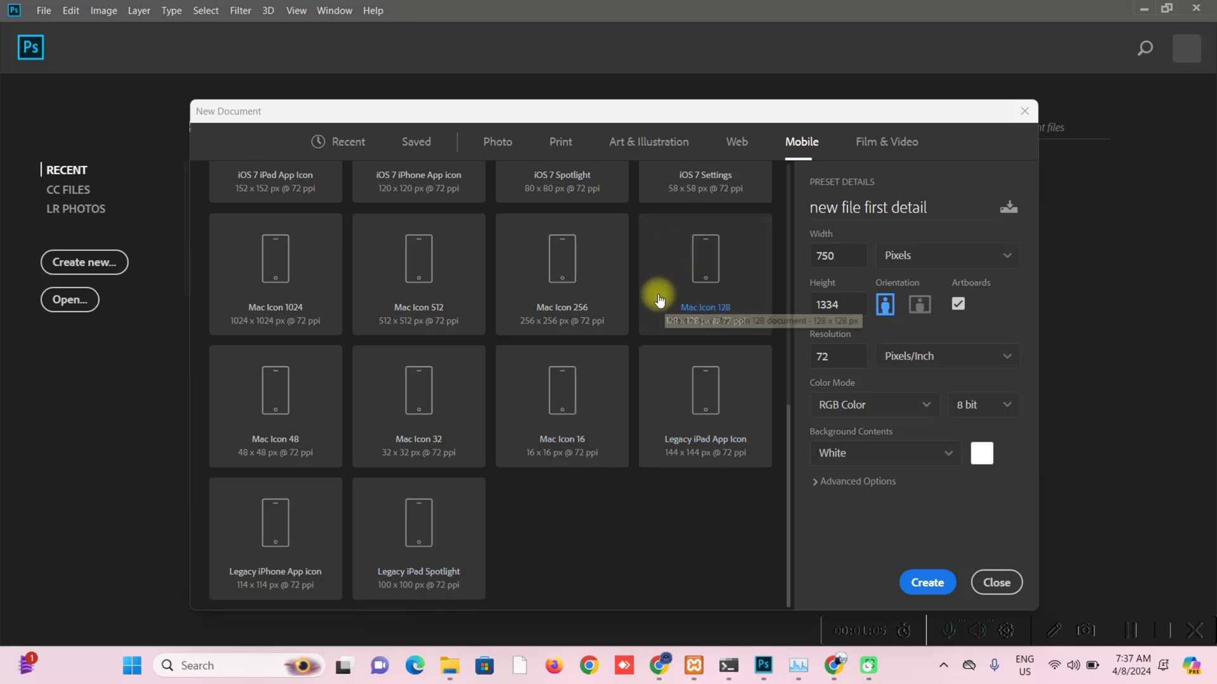
{"action": "scroll", "coordinate": [660, 299], "scroll_direction": "up", "scroll_amount": 1}
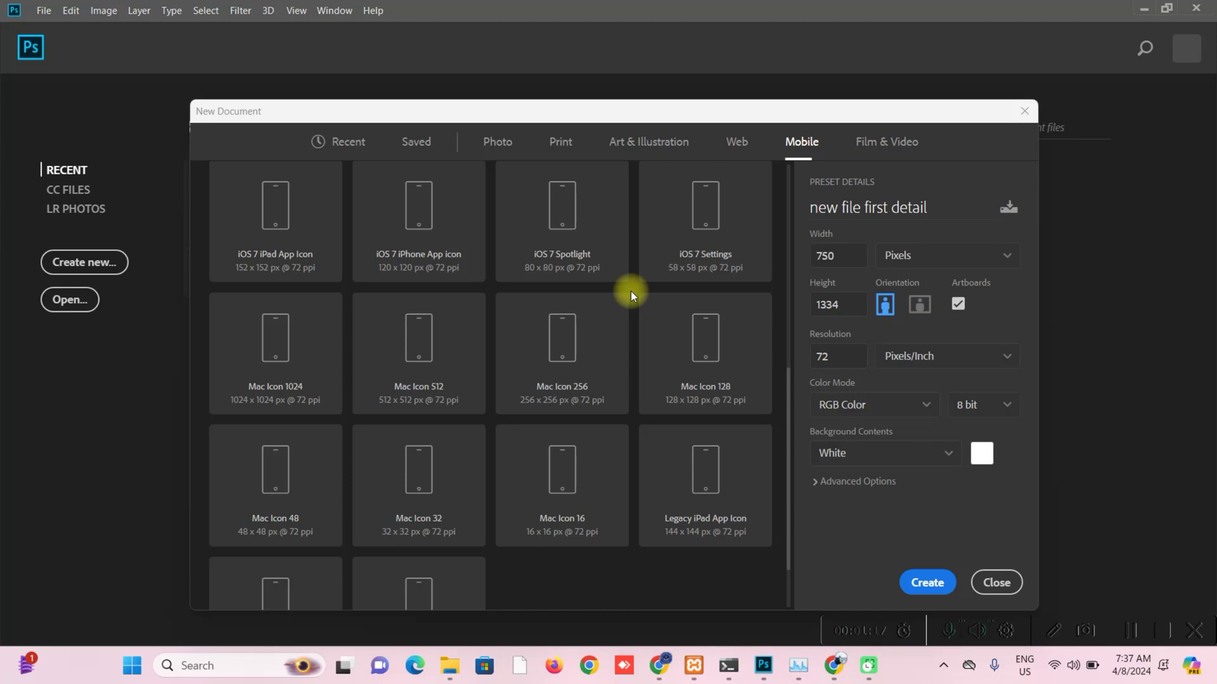
{"action": "left_click", "coordinate": [899, 144]}
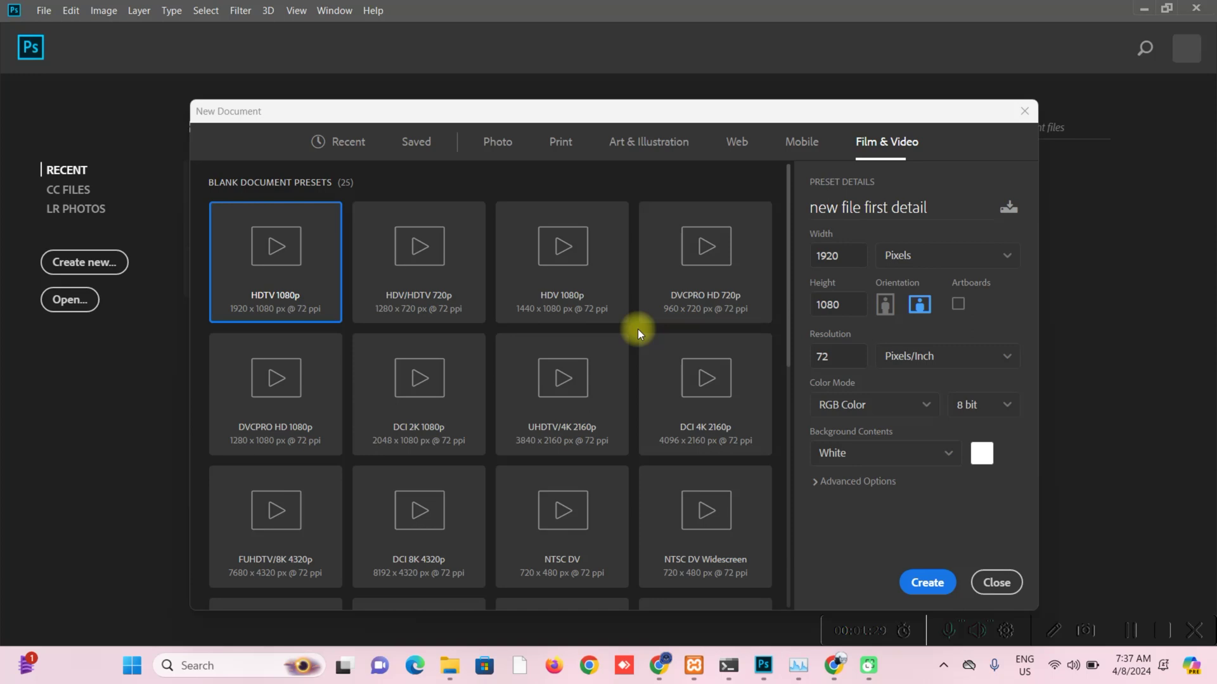
{"action": "scroll", "coordinate": [637, 329], "scroll_direction": "down", "scroll_amount": 8}
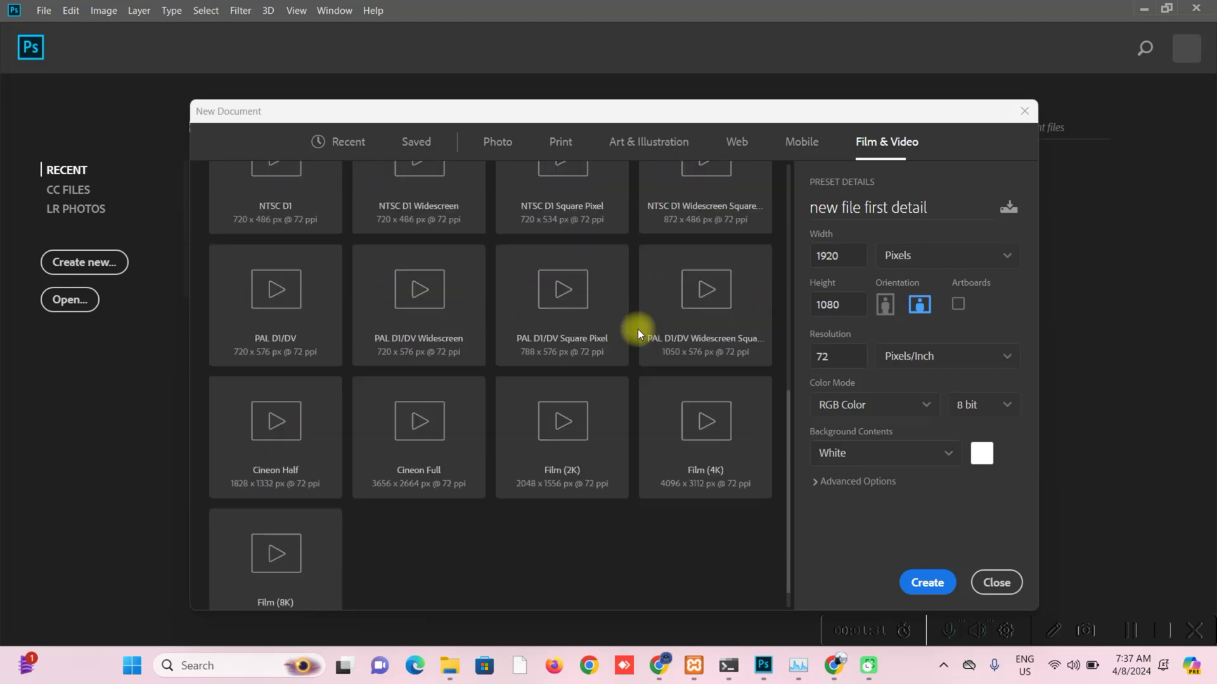
{"action": "scroll", "coordinate": [637, 329], "scroll_direction": "up", "scroll_amount": 8}
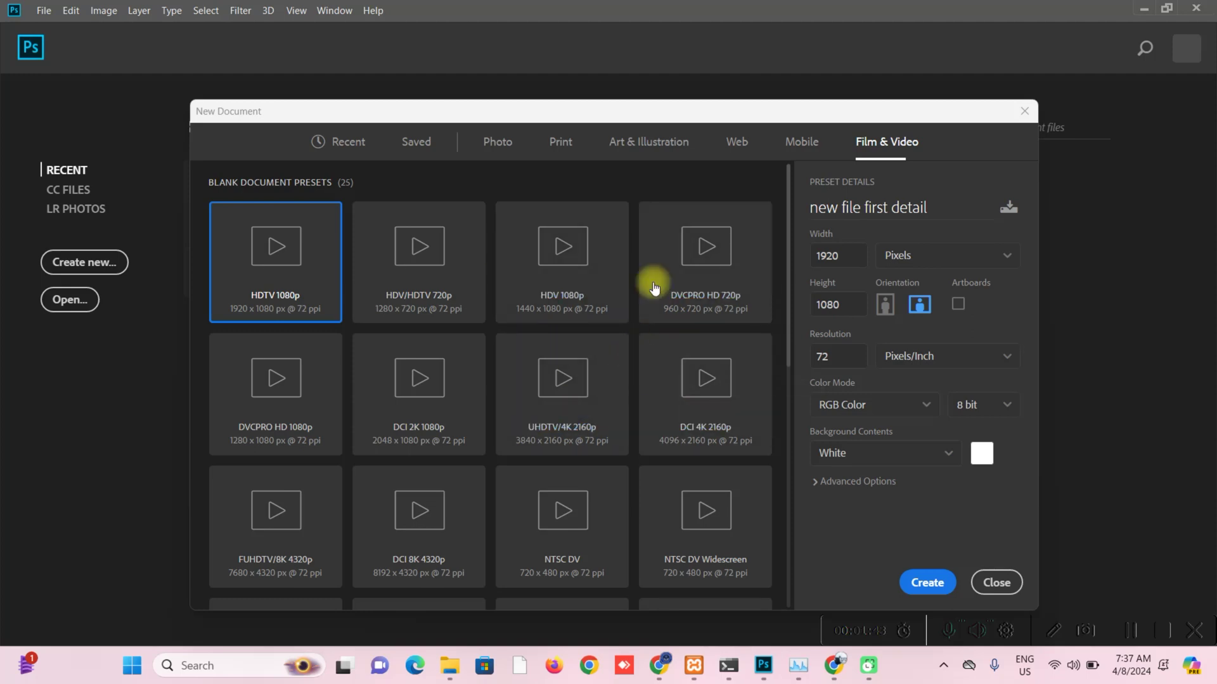
- Choose the A4 print preset, 210 x 297 mm at 300 ppi, for the new document
{"action": "left_click", "coordinate": [498, 141]}
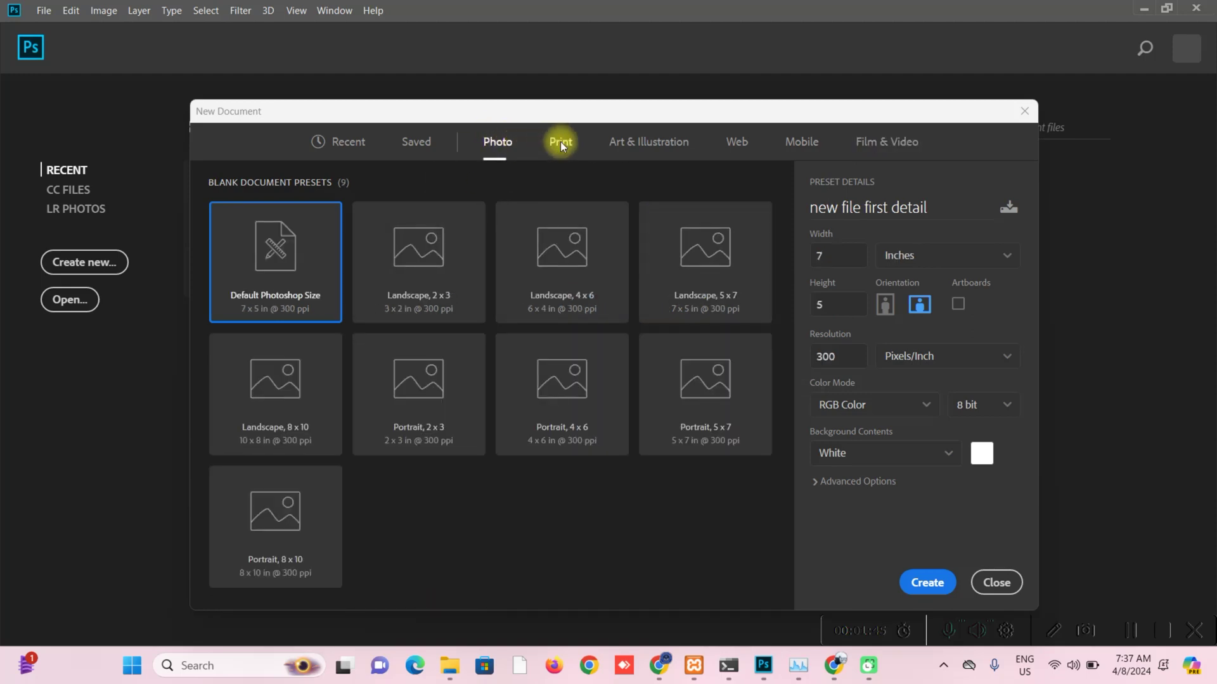
{"action": "left_click", "coordinate": [561, 144]}
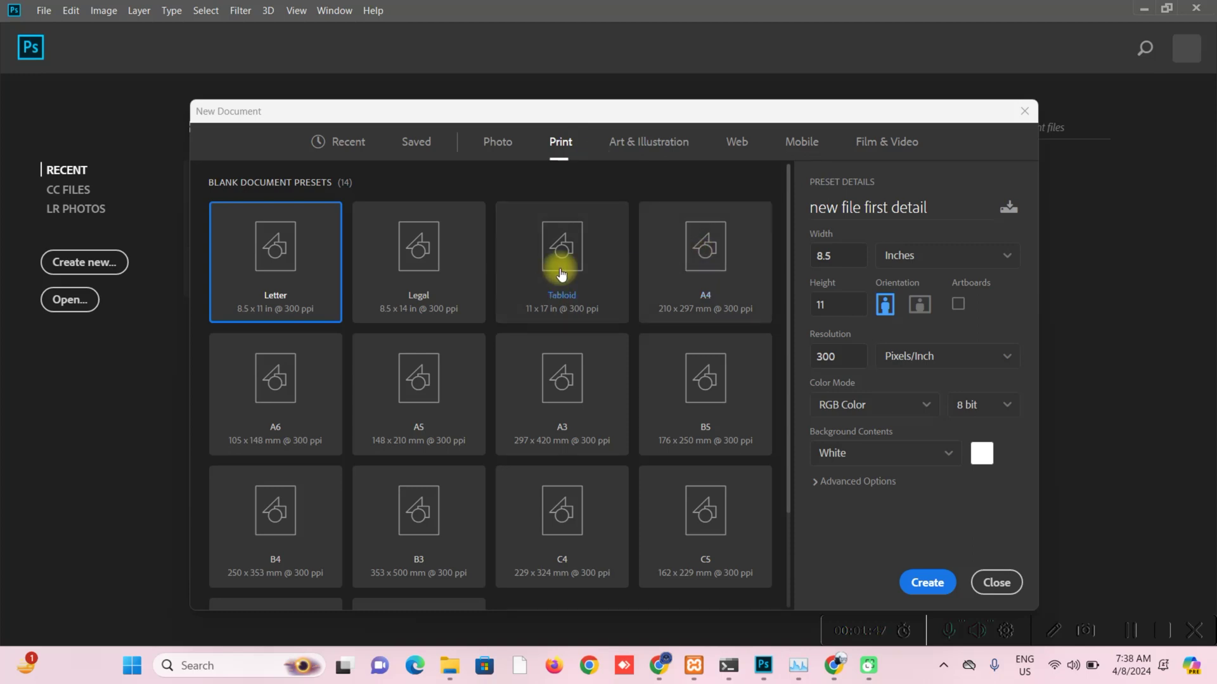
{"action": "left_click", "coordinate": [690, 259]}
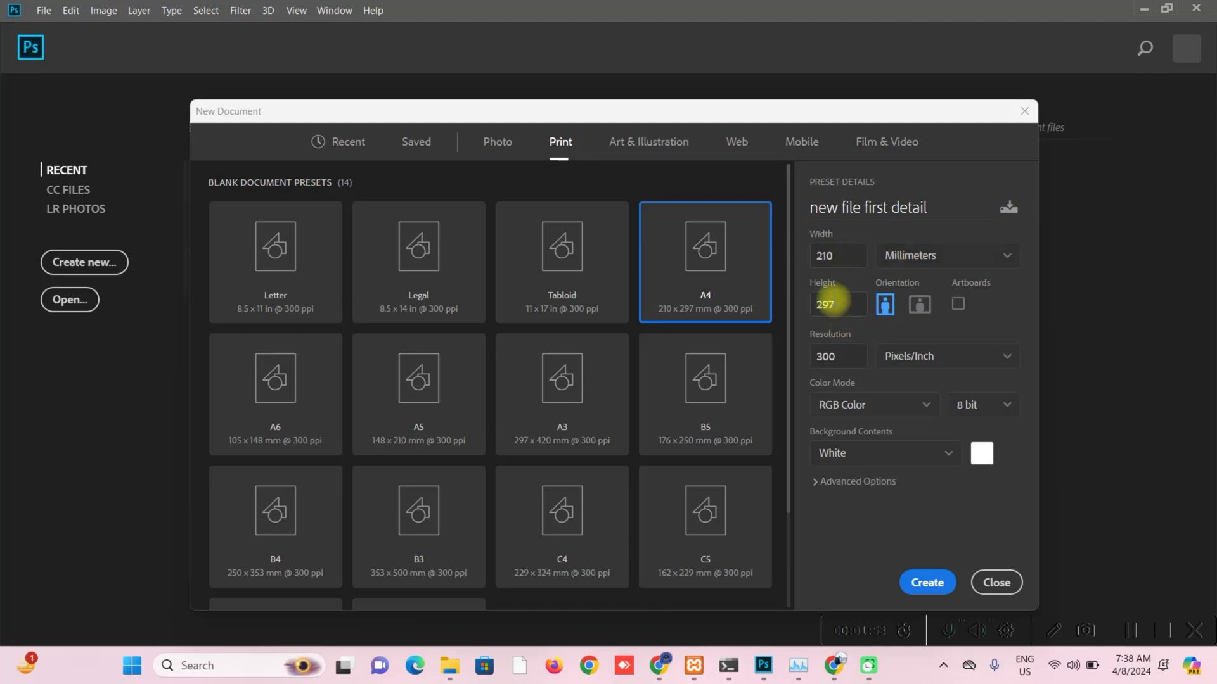
- Keep RGB Color mode and White background contents, expand the advanced options, and create the document
{"action": "left_click", "coordinate": [880, 408]}
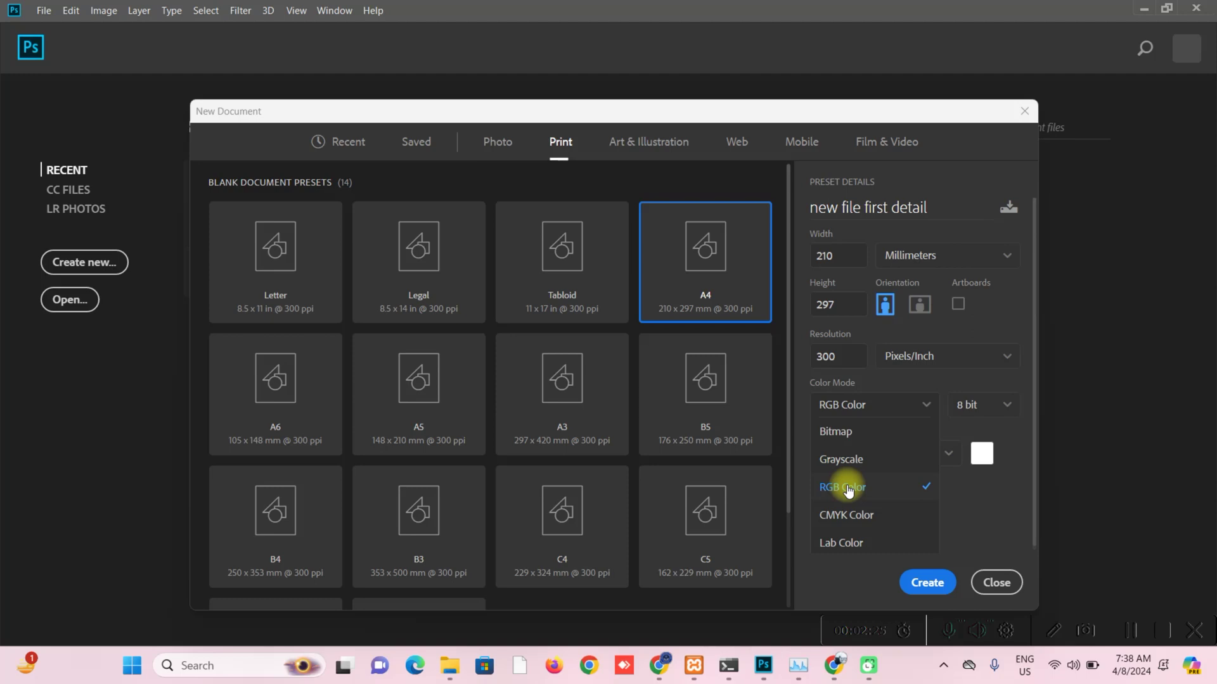
{"action": "left_click", "coordinate": [942, 374]}
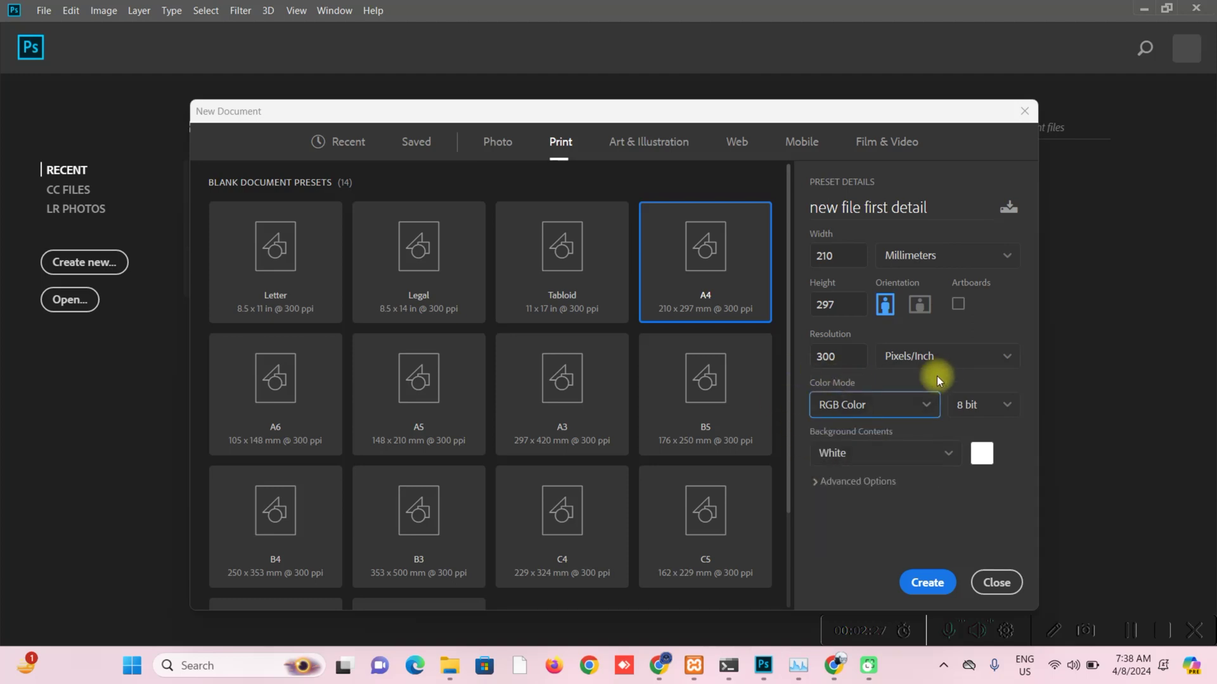
{"action": "left_click", "coordinate": [834, 481]}
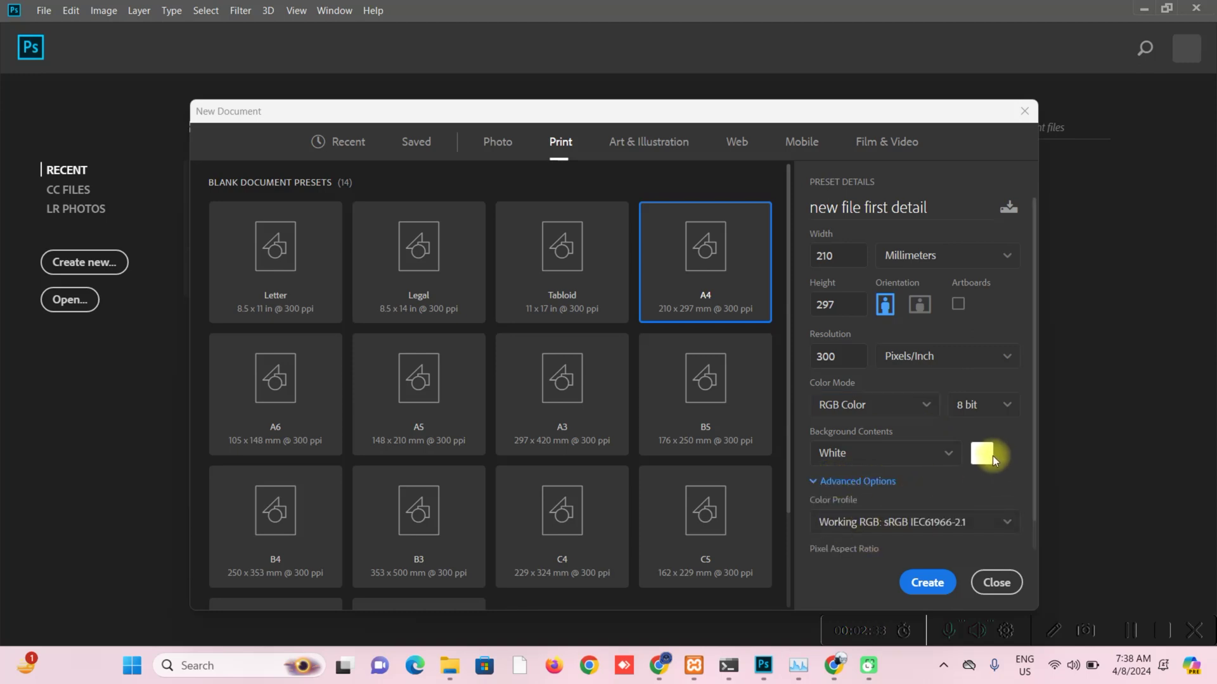
{"action": "left_click", "coordinate": [944, 454]}
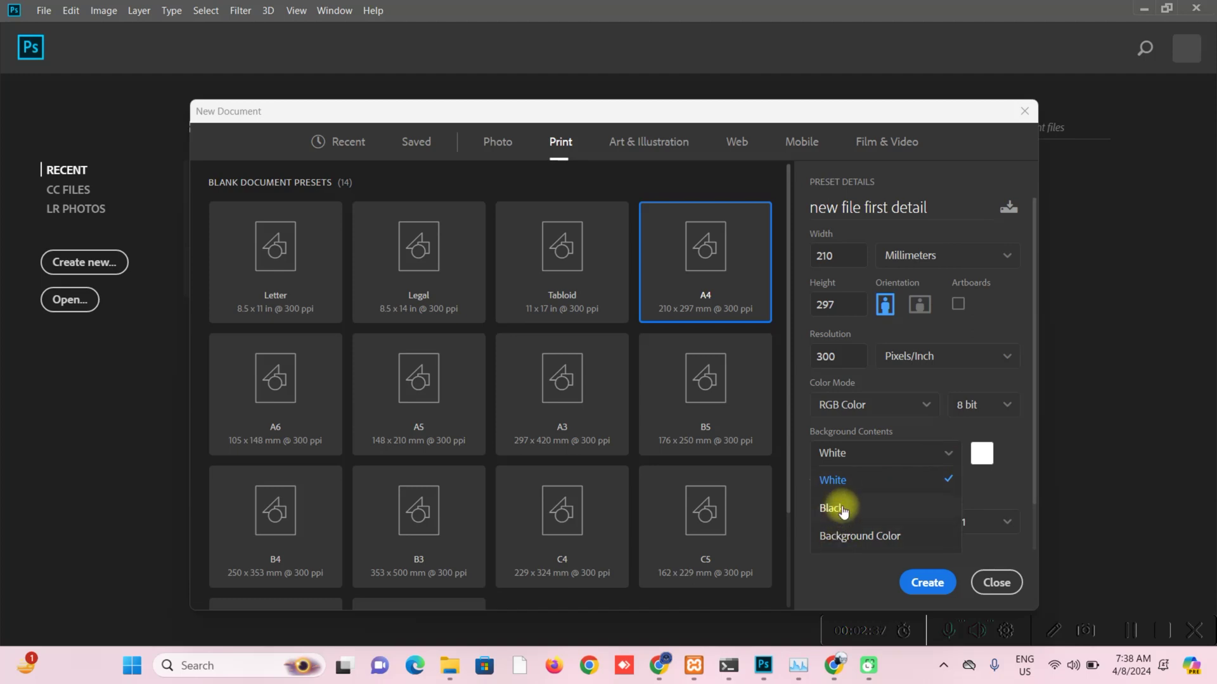
{"action": "left_click", "coordinate": [864, 478]}
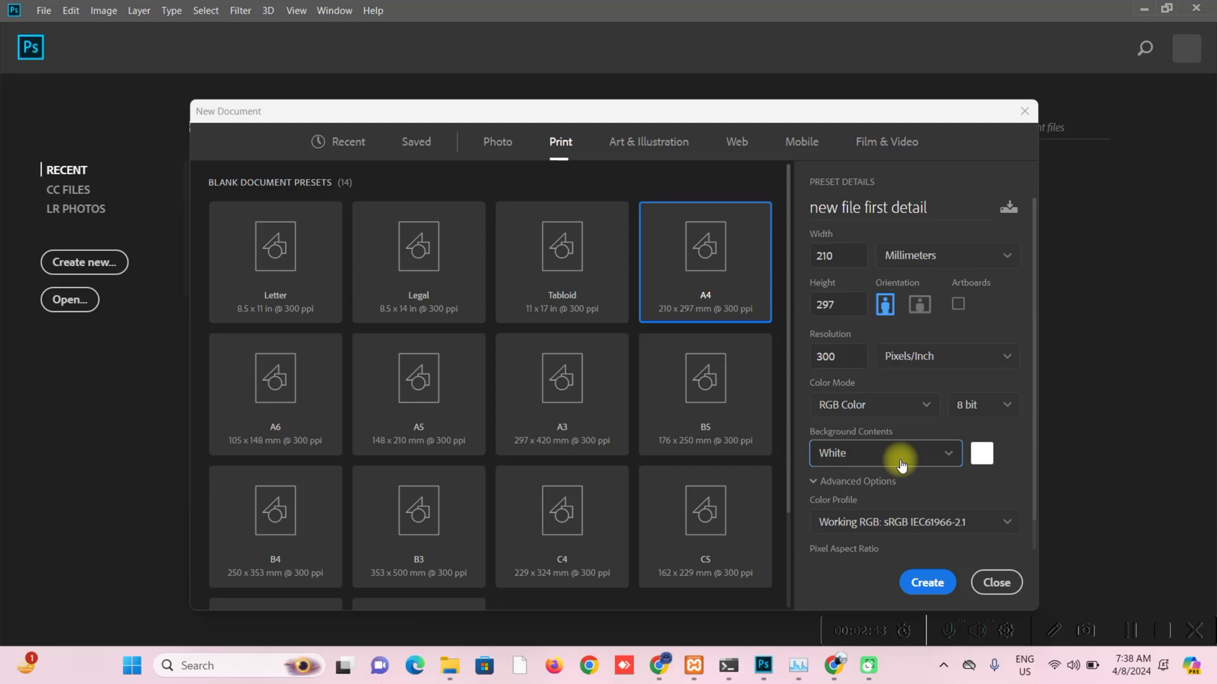
{"action": "left_click", "coordinate": [925, 580]}
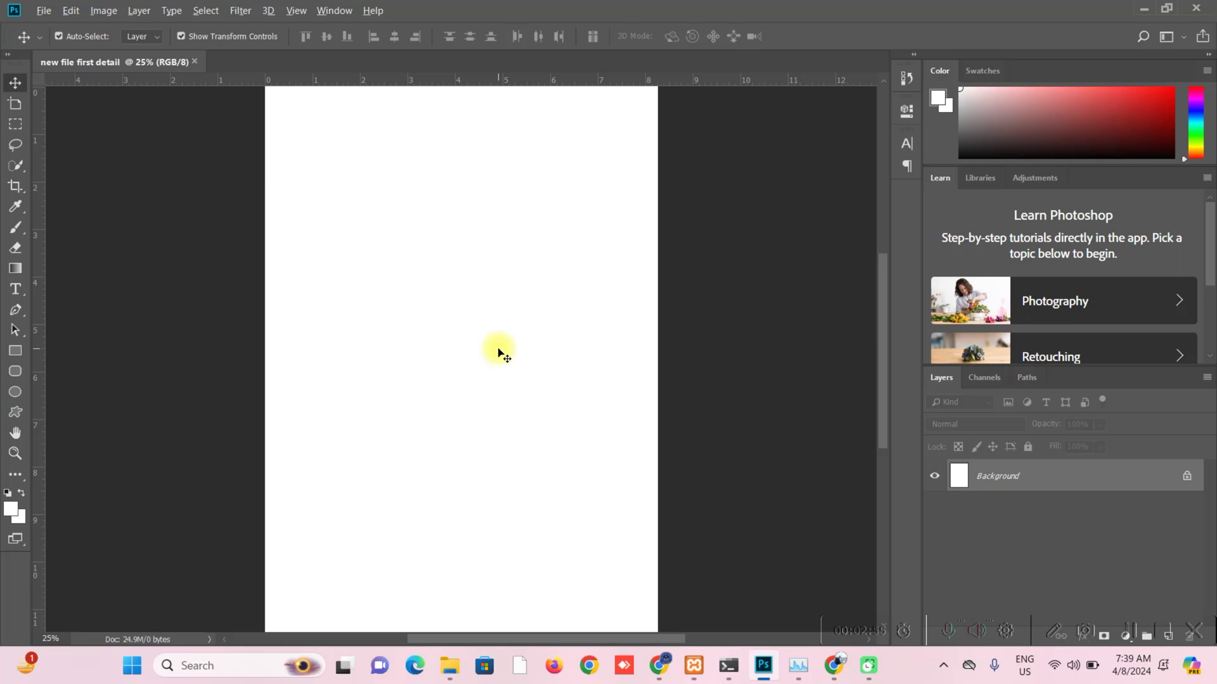
{"action": "key", "text": "alt"}
{"action": "key", "text": "alt"}
{"action": "scroll", "coordinate": [499, 353], "scroll_direction": "up", "scroll_amount": 1}
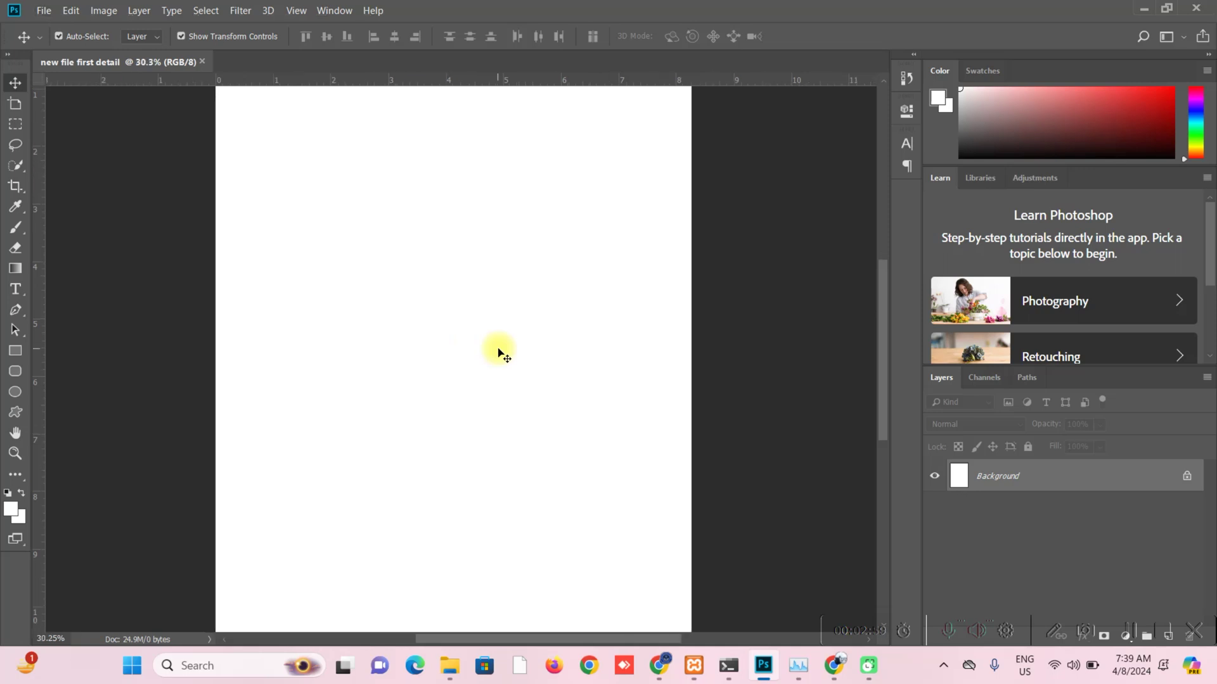
{"action": "scroll", "coordinate": [498, 353], "scroll_direction": "down", "scroll_amount": 3}
{"action": "scroll", "coordinate": [499, 353], "scroll_direction": "up", "scroll_amount": 3}
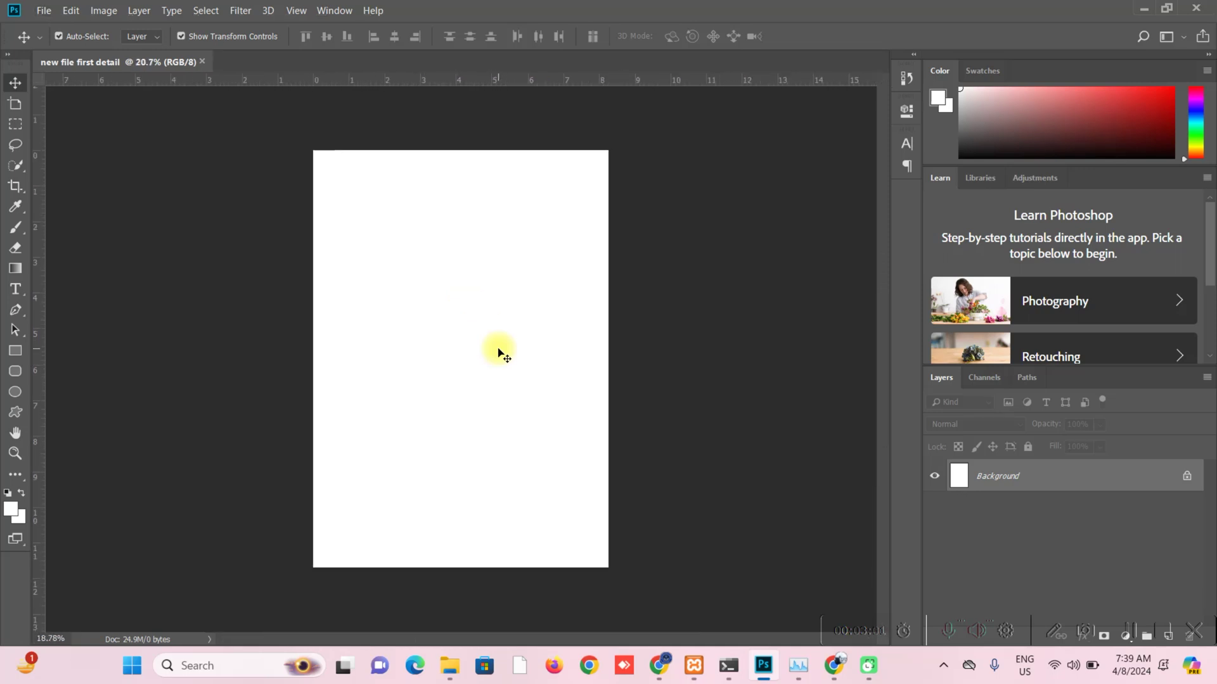
{"action": "scroll", "coordinate": [499, 353], "scroll_direction": "down", "scroll_amount": 1}
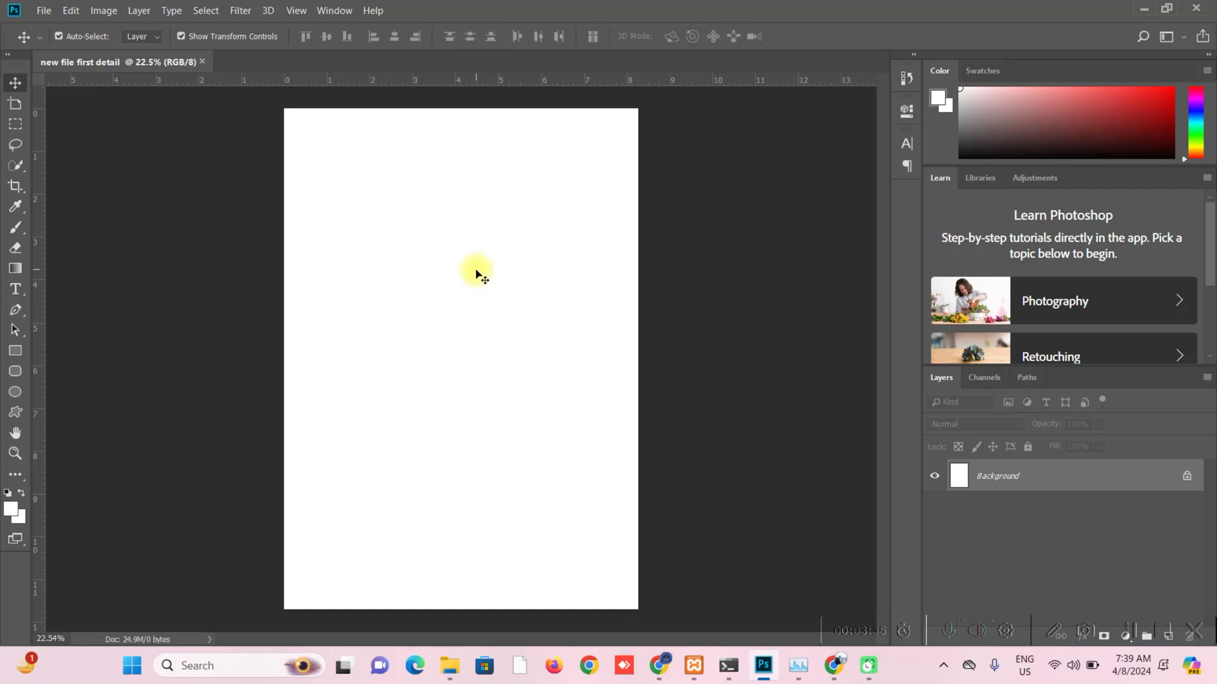
- Add a line of horizontal text reading "INTRODUCTION" near the upper left of the page in 27 pt Sylfaen
{"action": "left_click", "coordinate": [10, 291]}
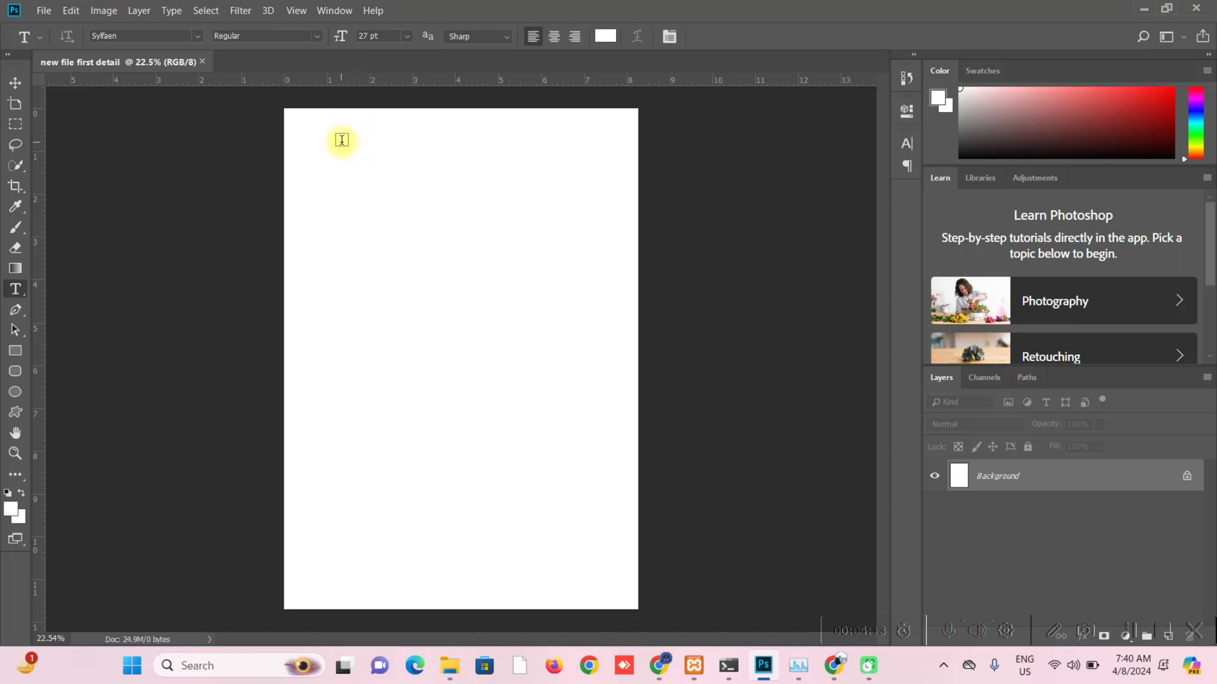
{"action": "left_click", "coordinate": [452, 173]}
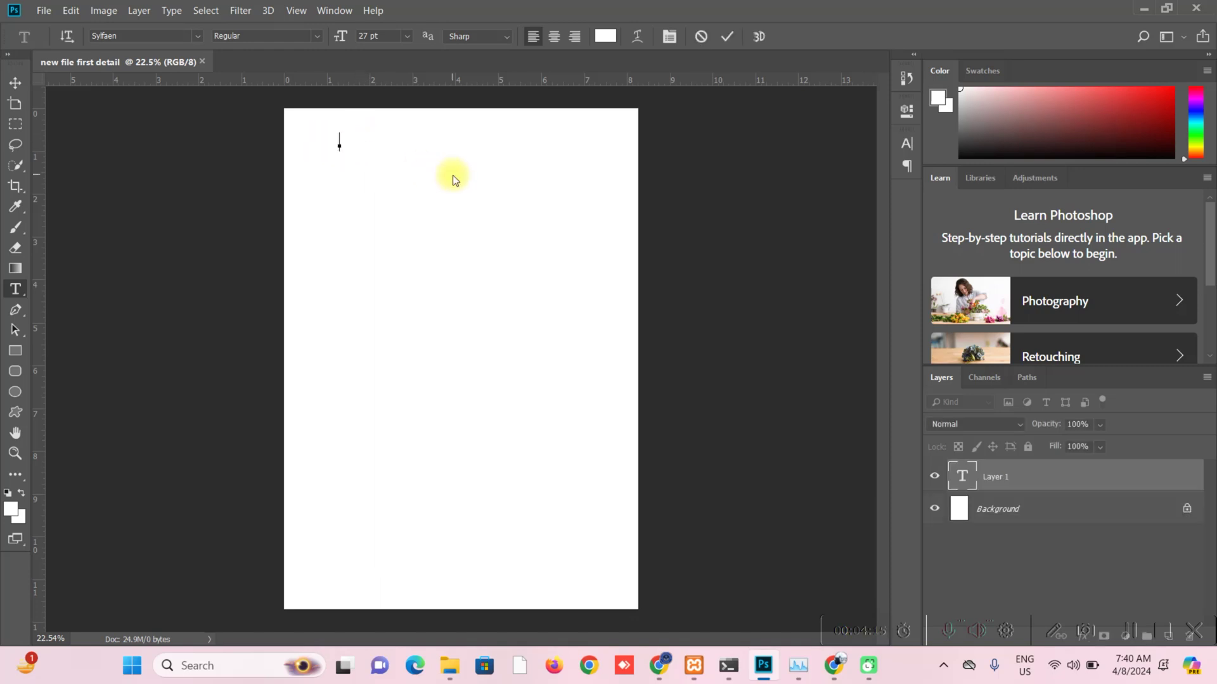
{"action": "type", "text": "this is text"}
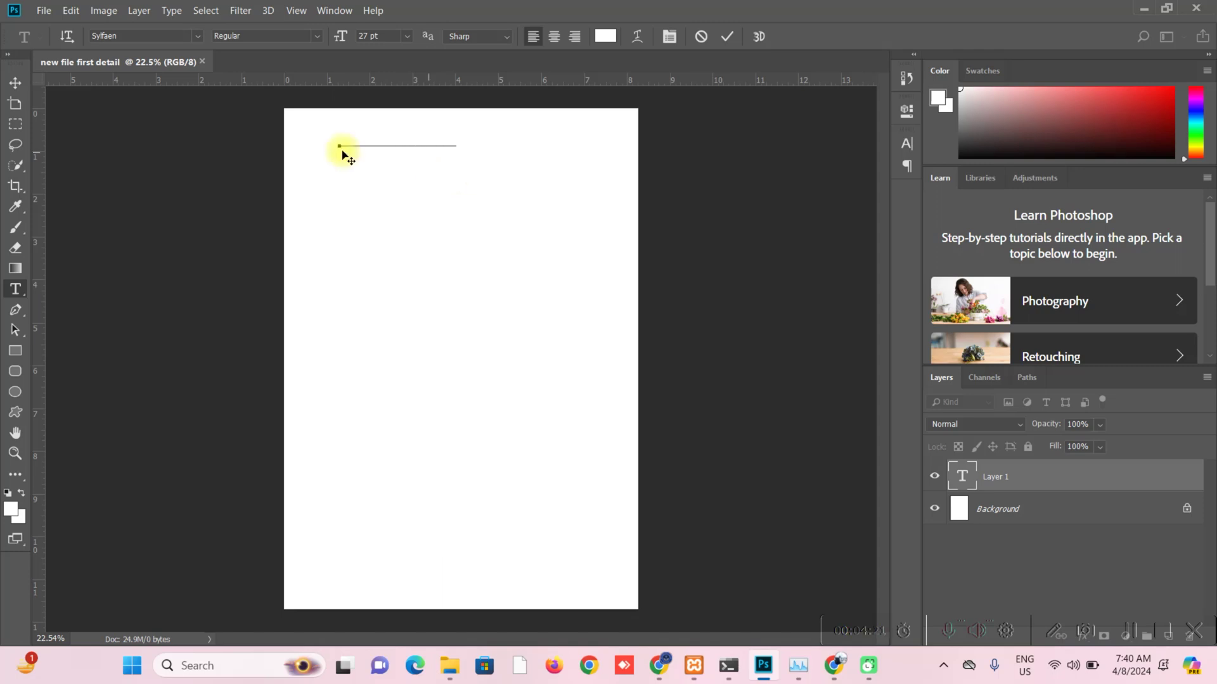
- Try to set the text color to dark red (RGB 148, 38, 38) without selecting the characters
{"action": "key", "text": "ctrl"}
{"action": "scroll", "coordinate": [397, 196], "scroll_direction": "up", "scroll_amount": 5}
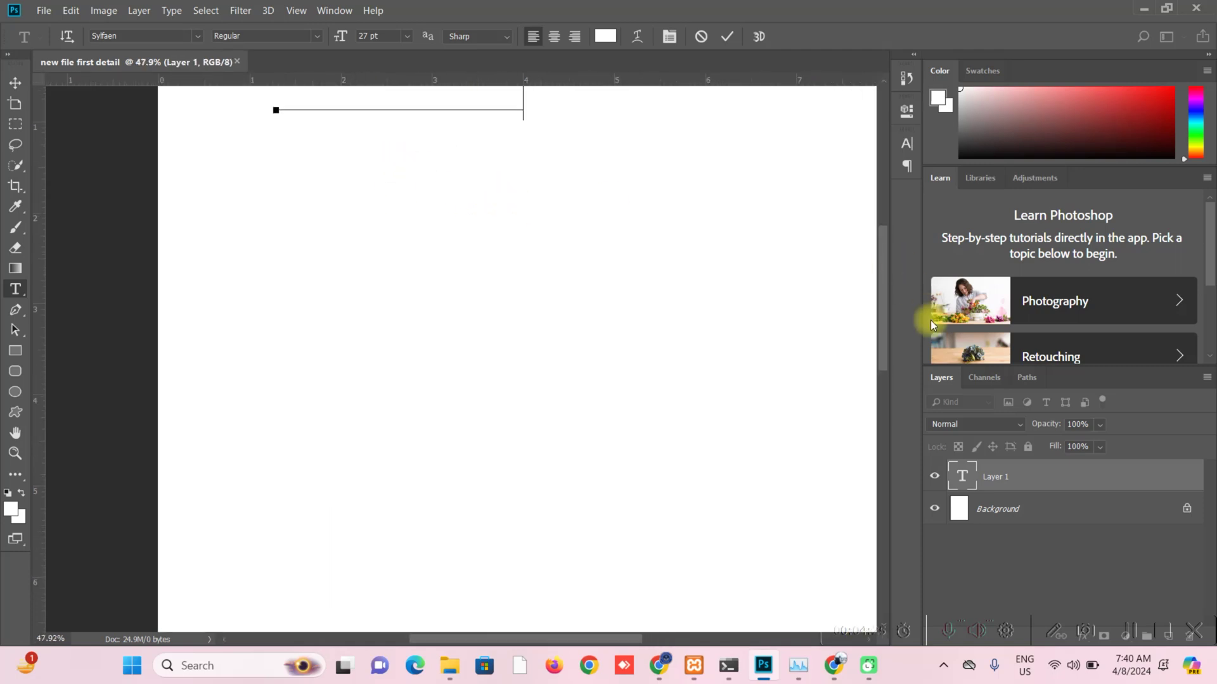
{"action": "left_click_drag", "start_coordinate": [887, 329], "coordinate": [887, 262]}
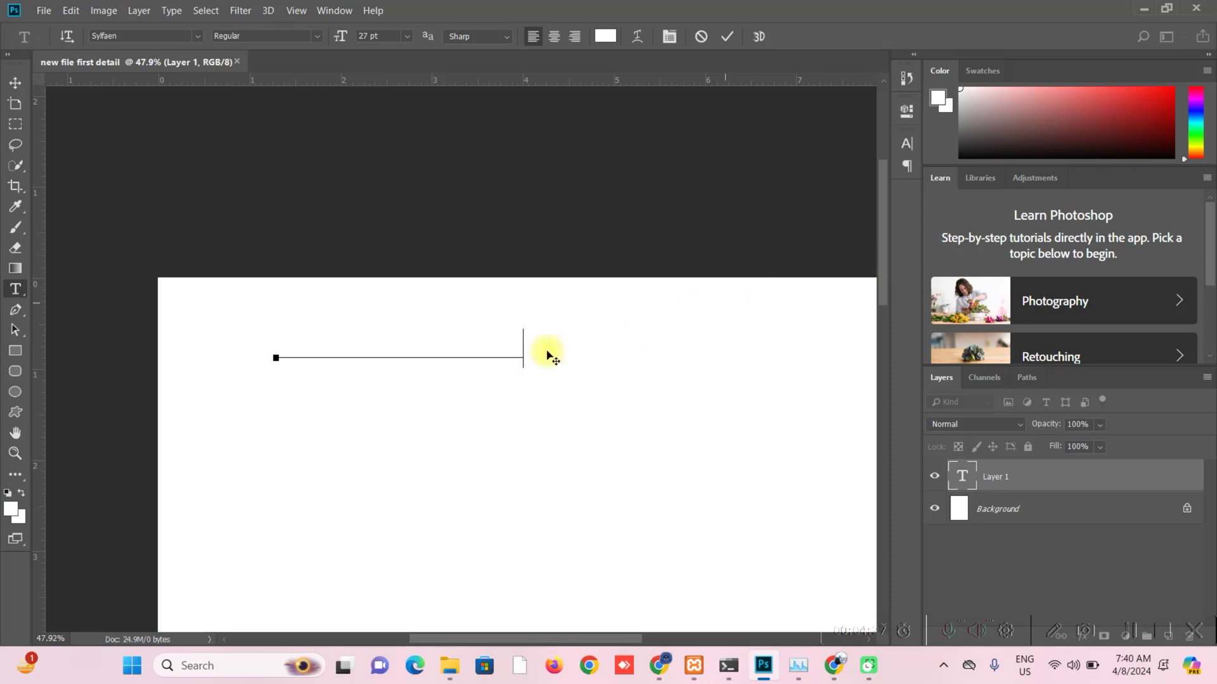
{"action": "left_click", "coordinate": [607, 38]}
{"action": "left_click", "coordinate": [678, 253]}
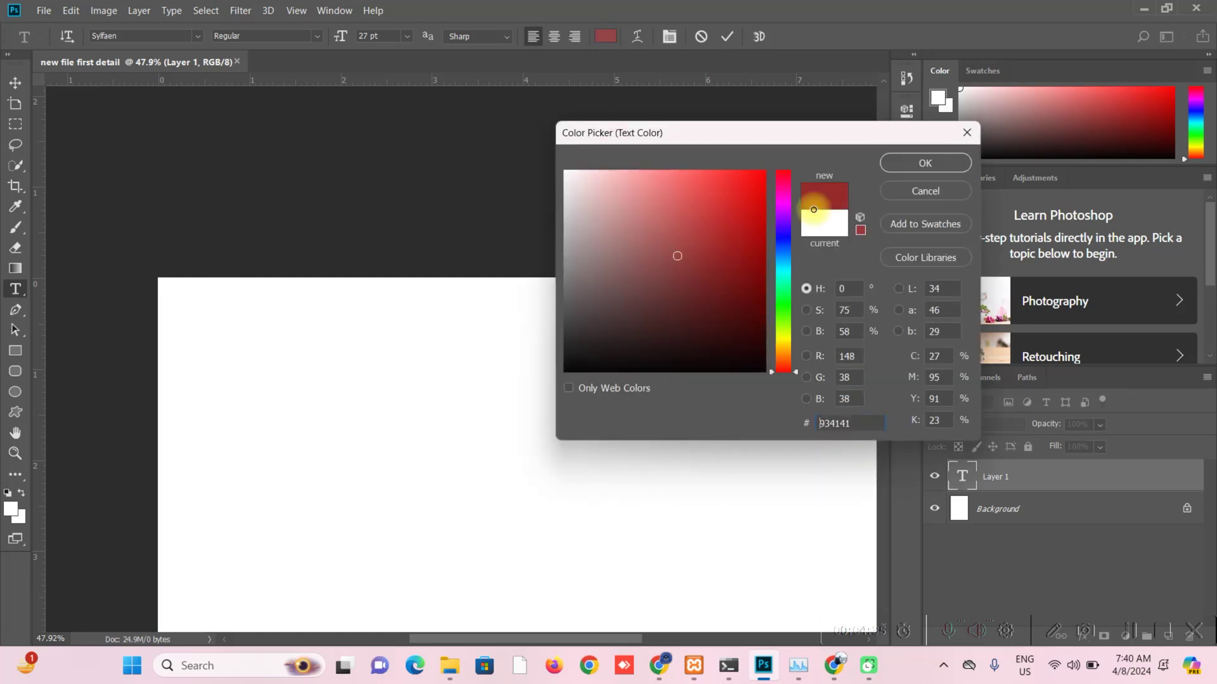
{"action": "left_click", "coordinate": [912, 164]}
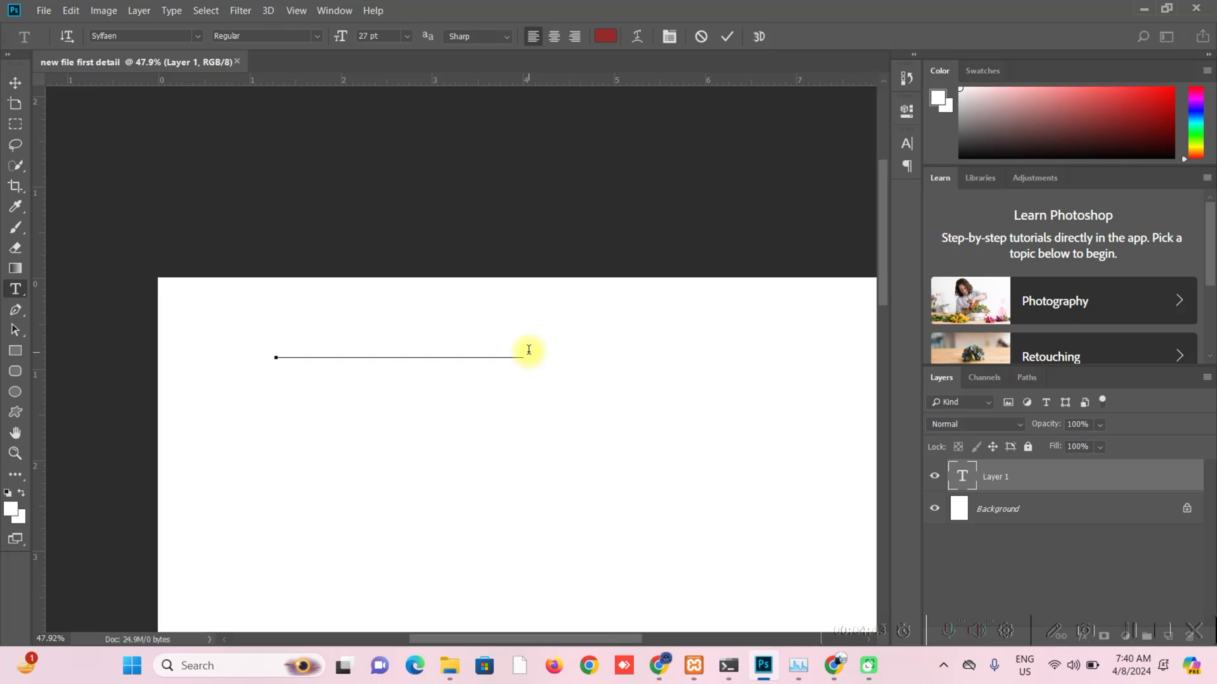
- Select the whole INTRODUCTION text and change its color to dark red, about #9d0c0c
{"action": "left_click_drag", "start_coordinate": [529, 349], "coordinate": [222, 347]}
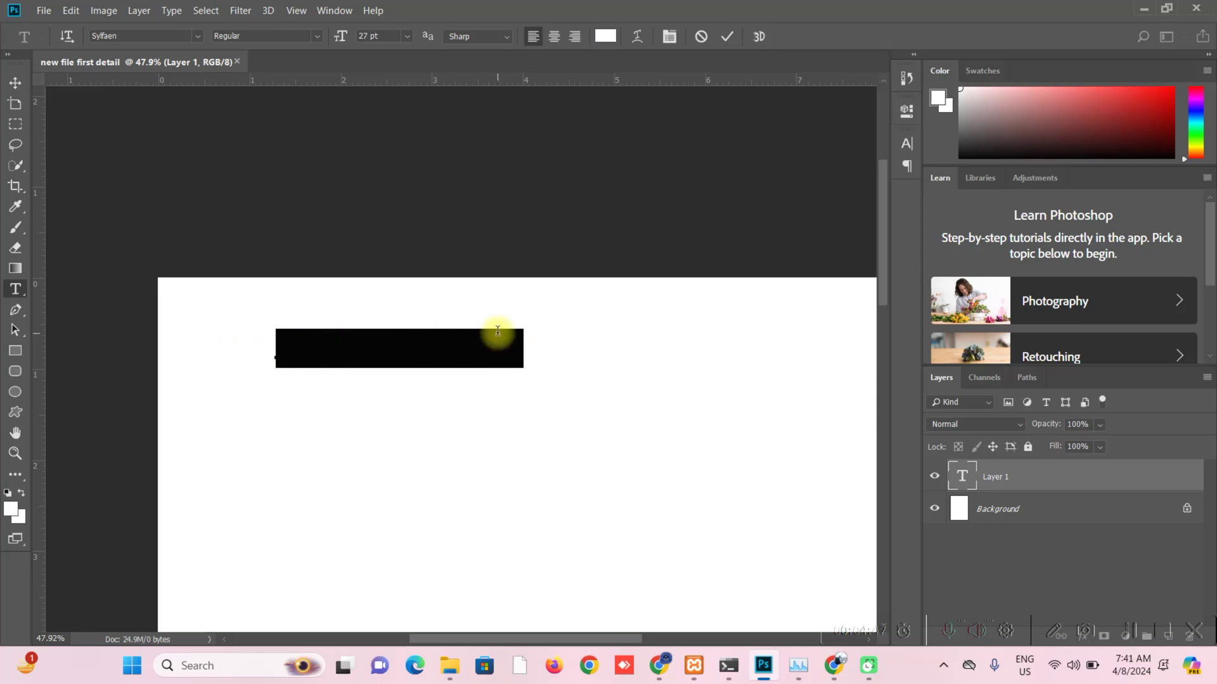
{"action": "left_click", "coordinate": [605, 35]}
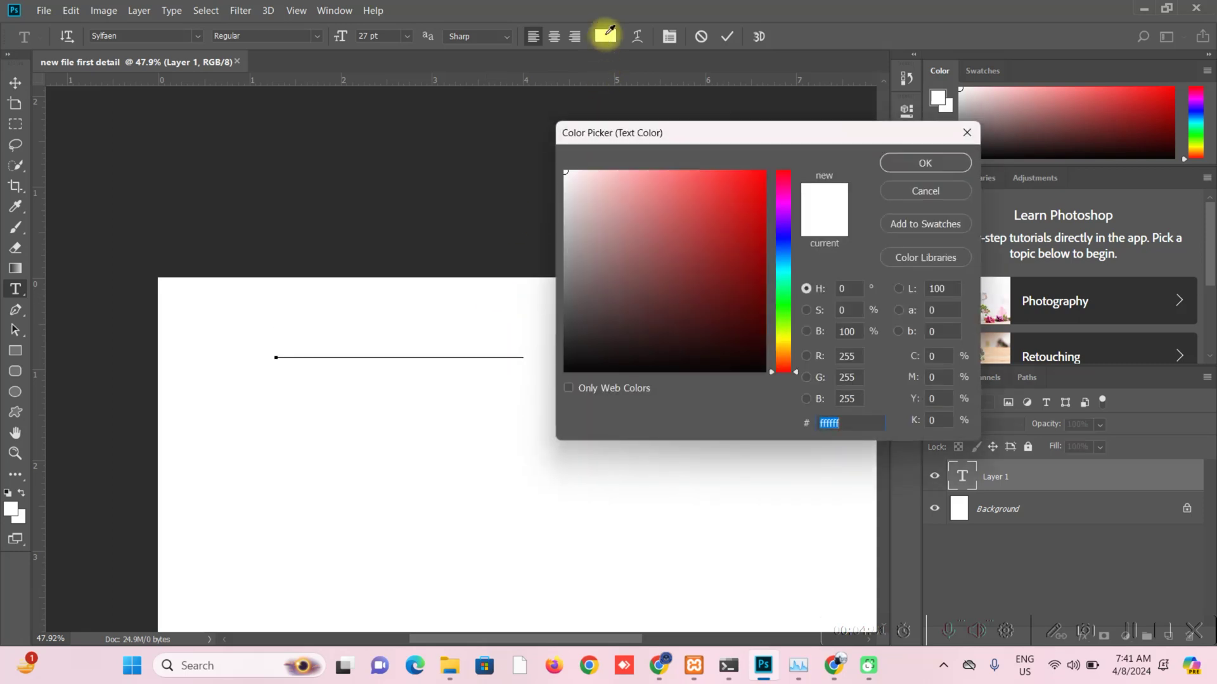
{"action": "left_click_drag", "start_coordinate": [687, 222], "coordinate": [754, 261]}
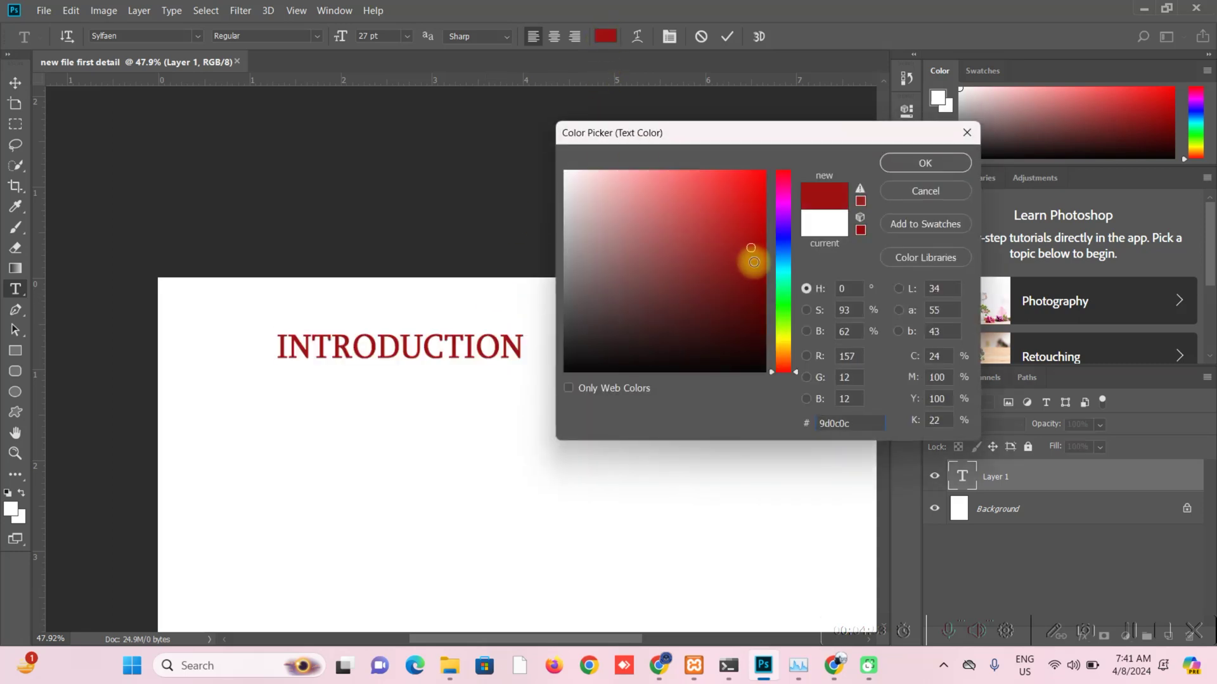
{"action": "left_click", "coordinate": [943, 161]}
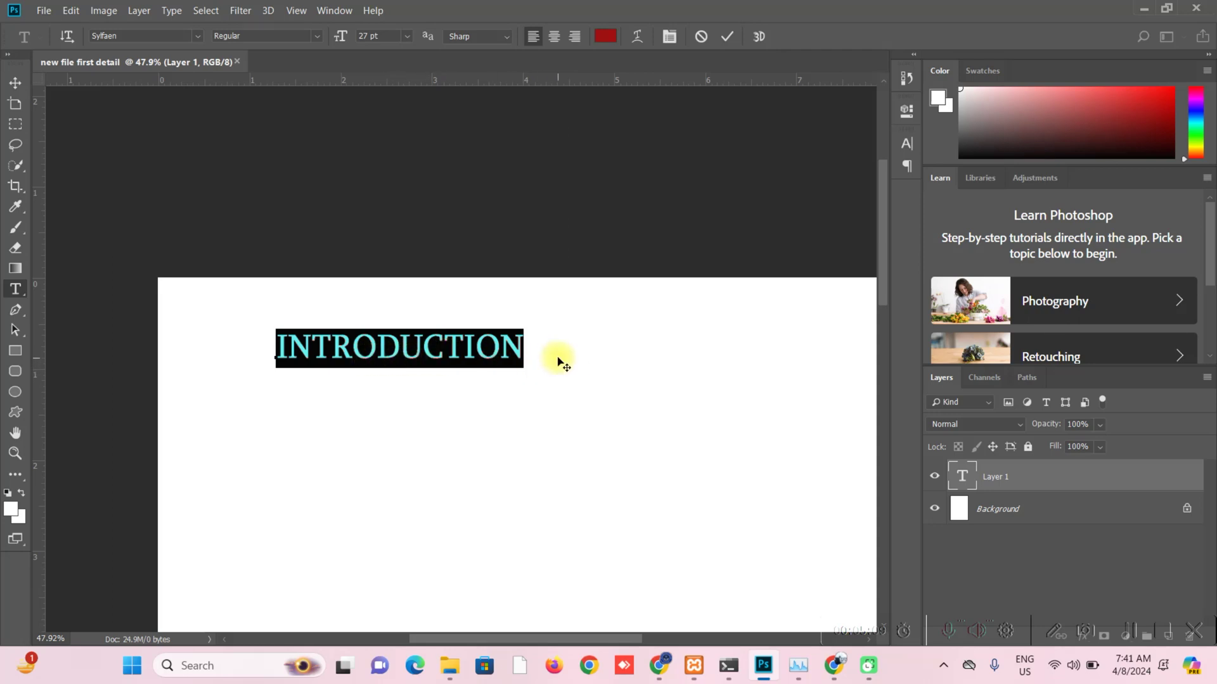
- Commit the text edit, hide the transform controls, move INTRODUCTION to the page's horizontal center, and show the transform controls again
{"action": "left_click", "coordinate": [15, 83]}
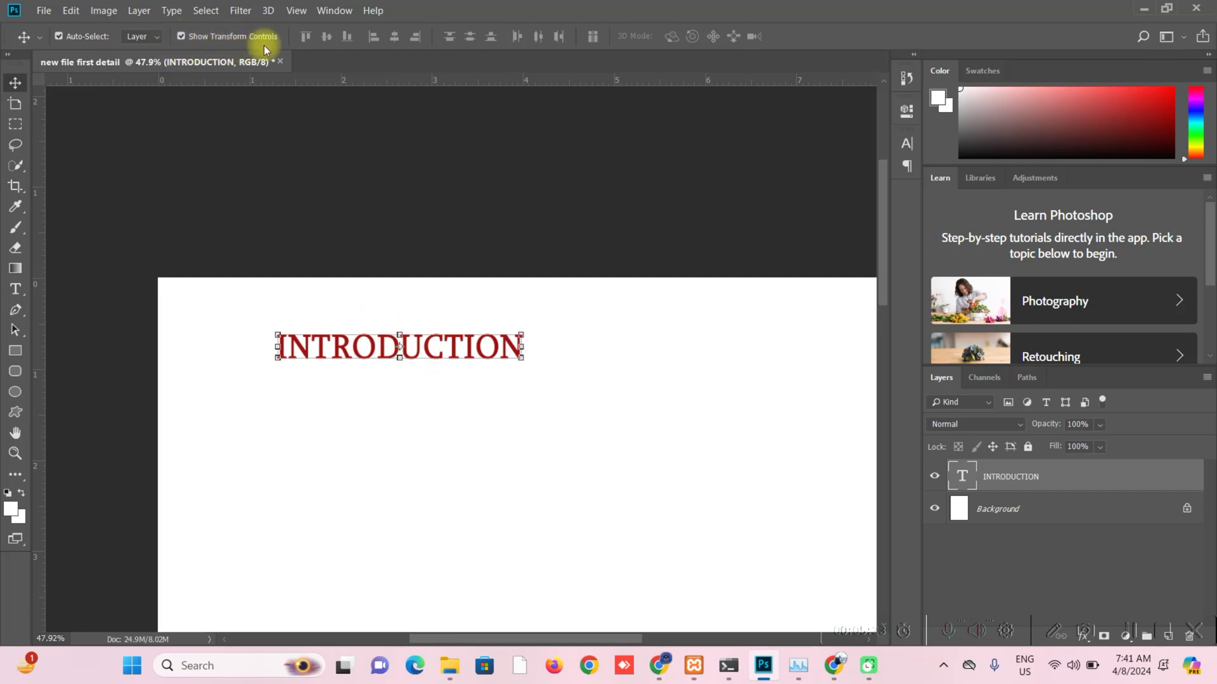
{"action": "left_click", "coordinate": [181, 37]}
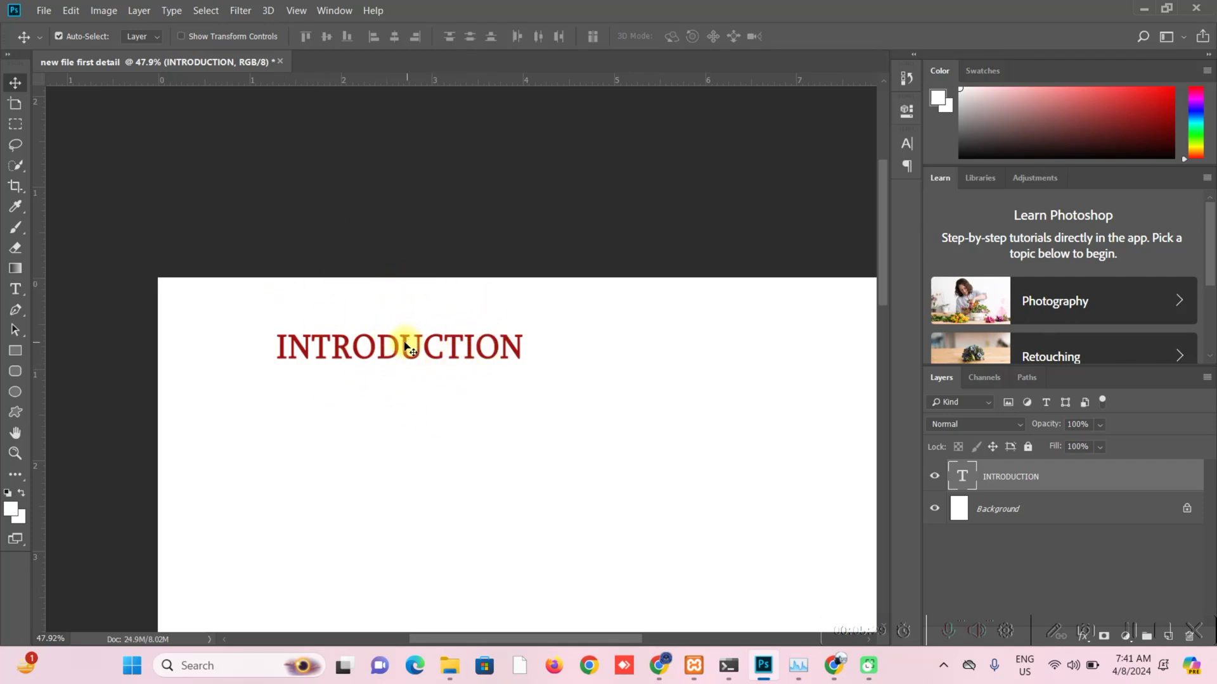
{"action": "left_click_drag", "start_coordinate": [402, 345], "coordinate": [542, 352]}
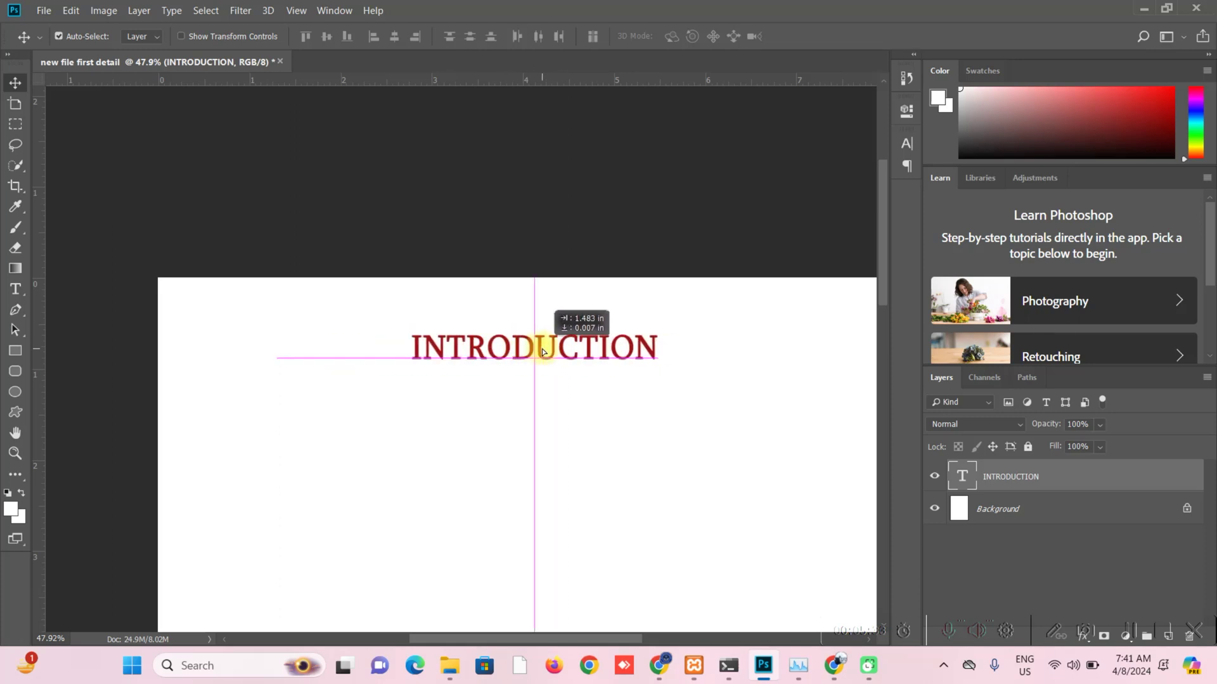
{"action": "left_click_drag", "start_coordinate": [543, 353], "coordinate": [542, 353]}
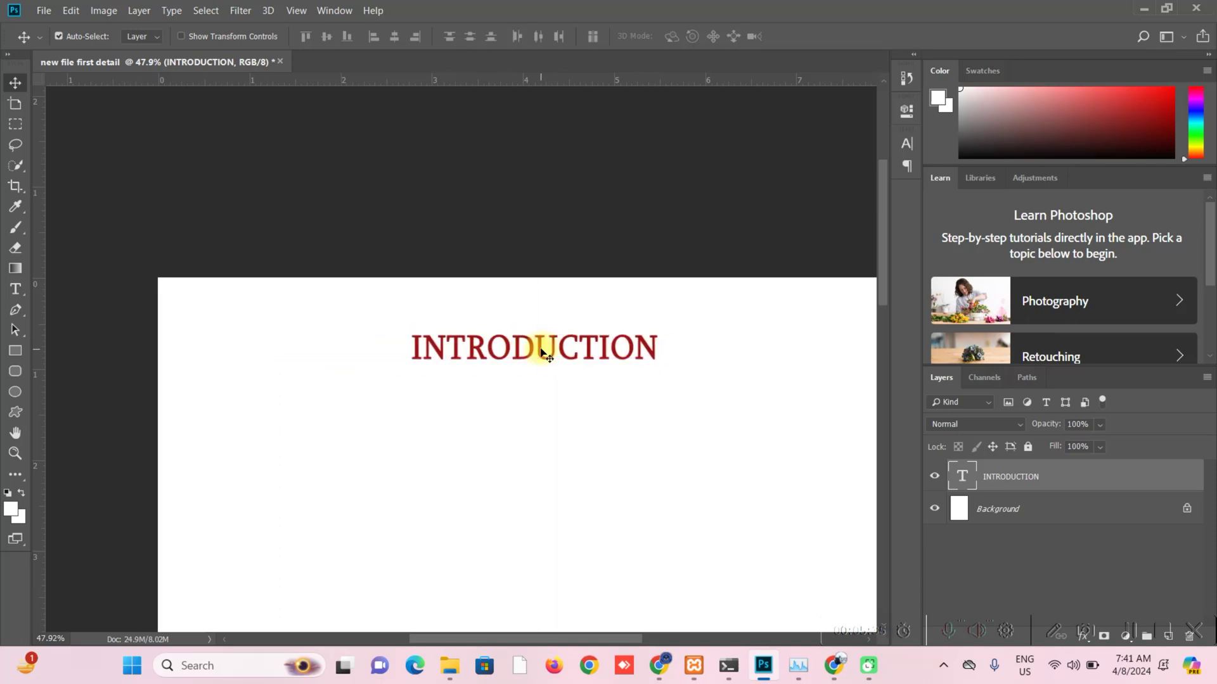
{"action": "left_click", "coordinate": [181, 36]}
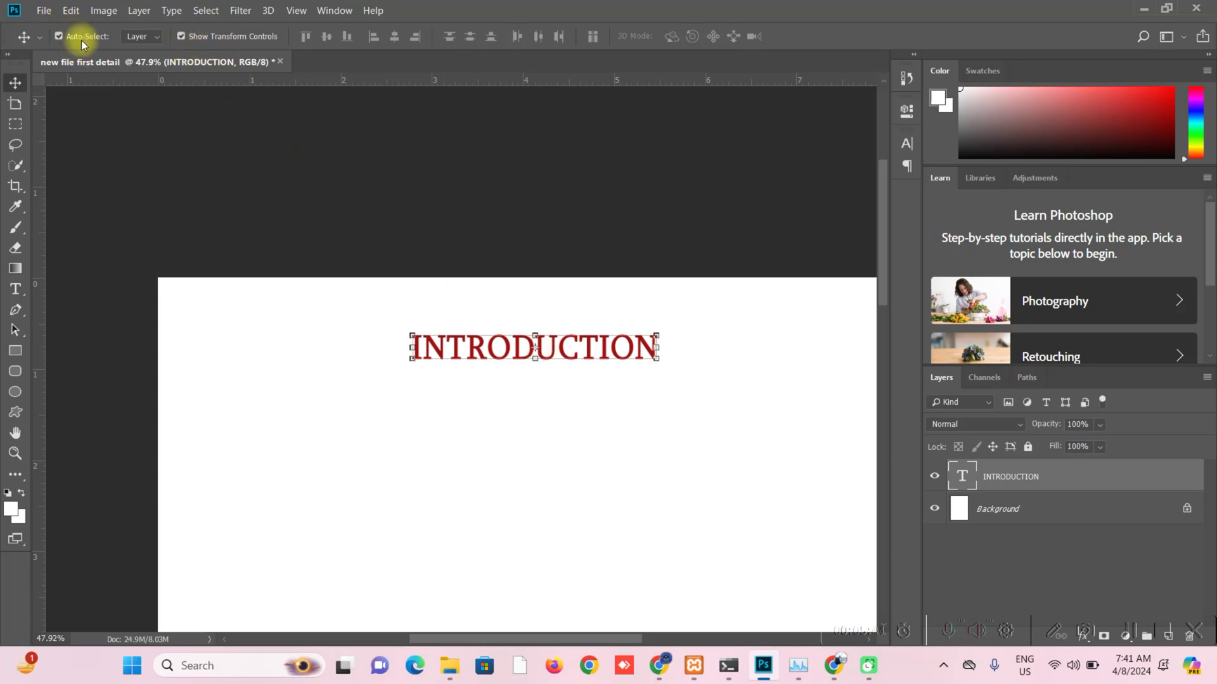
- Move the INTRODUCTION heading left of the page center with Free Transform and apply it
{"action": "key", "text": "ctrl+t"}
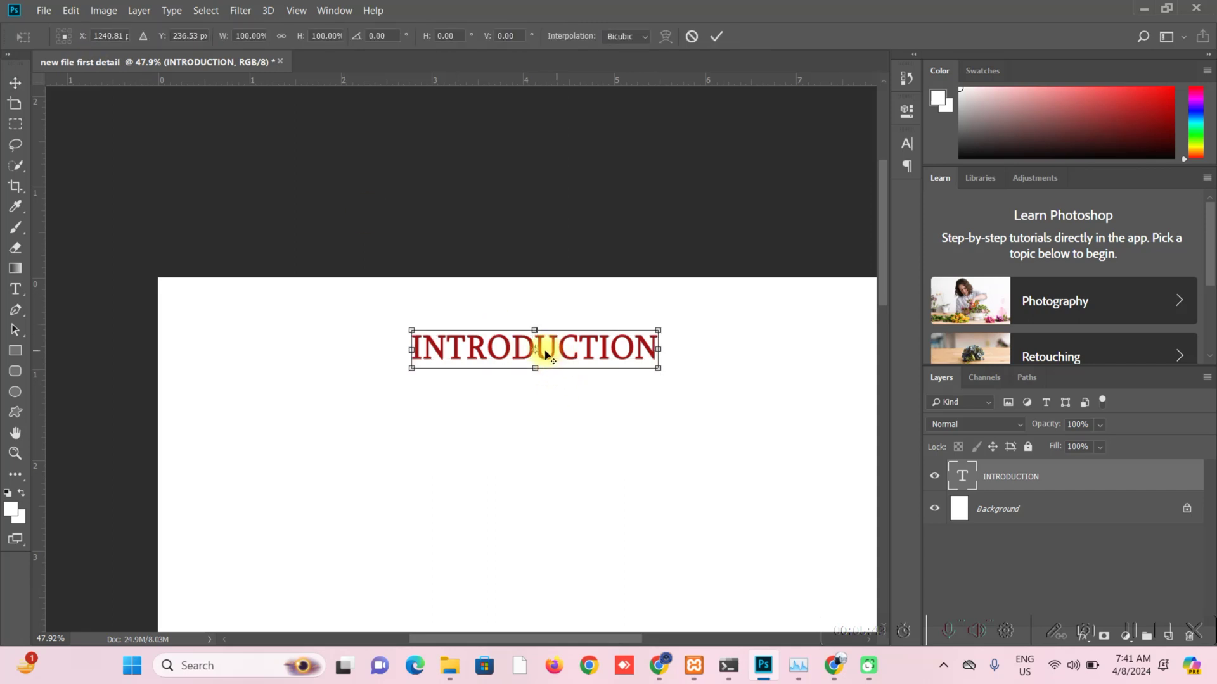
{"action": "left_click_drag", "start_coordinate": [504, 351], "coordinate": [380, 378]}
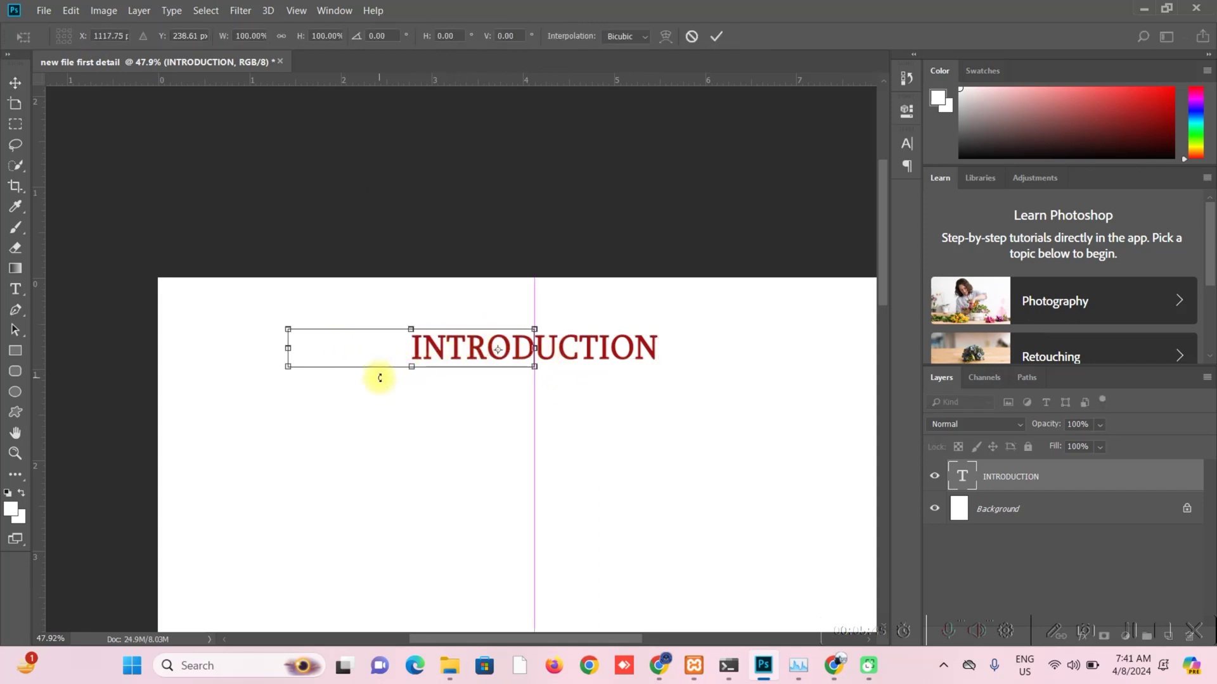
{"action": "key", "text": "Return"}
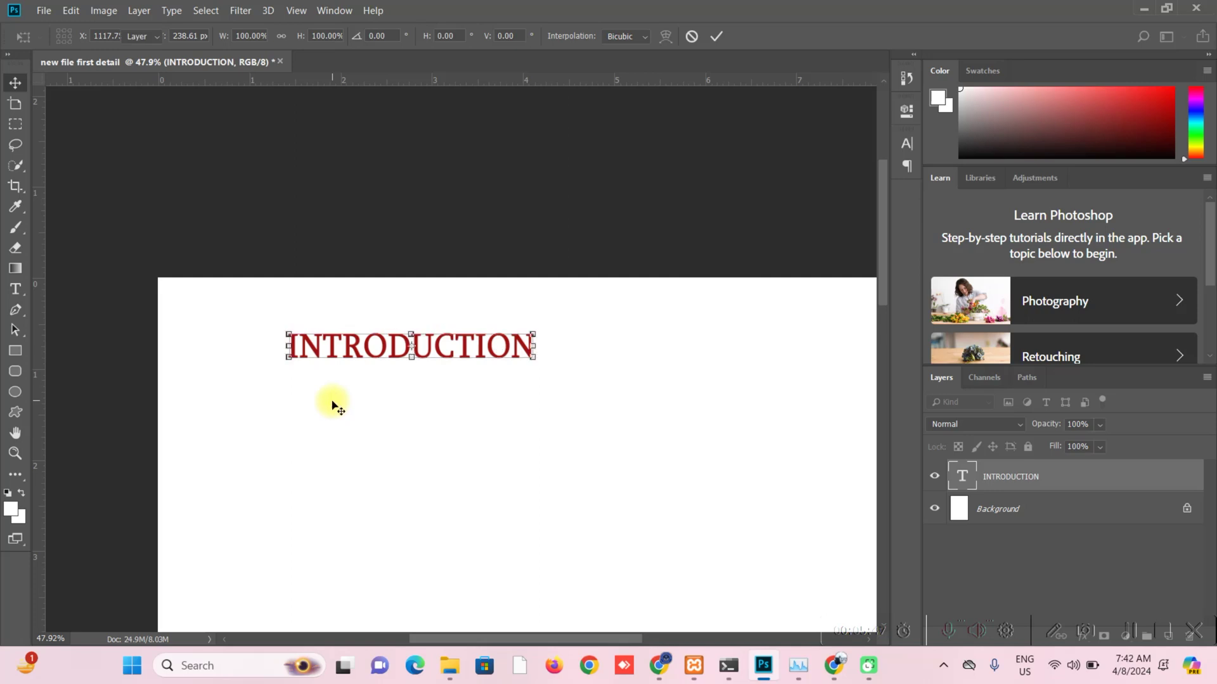
- Move the INTRODUCTION heading about 1.36 in right to align it with the page's vertical center line, and deselect it
{"action": "left_click", "coordinate": [343, 351]}
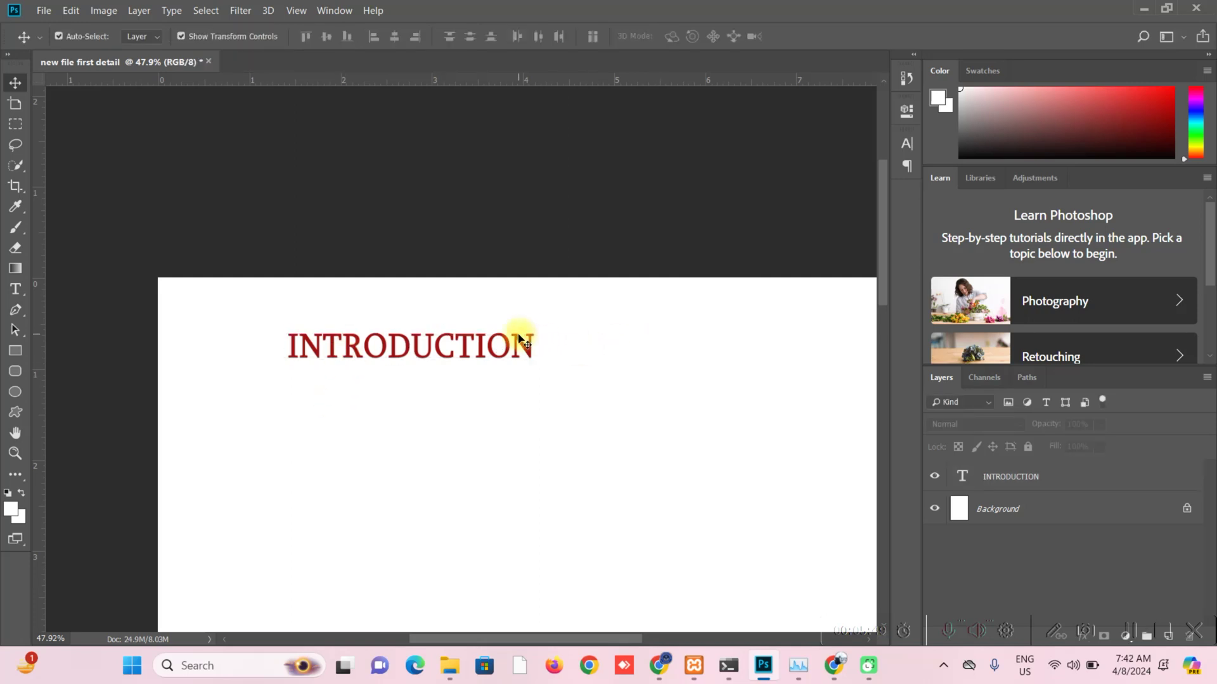
{"action": "left_click", "coordinate": [423, 358]}
{"action": "left_click_drag", "start_coordinate": [418, 352], "coordinate": [545, 355]}
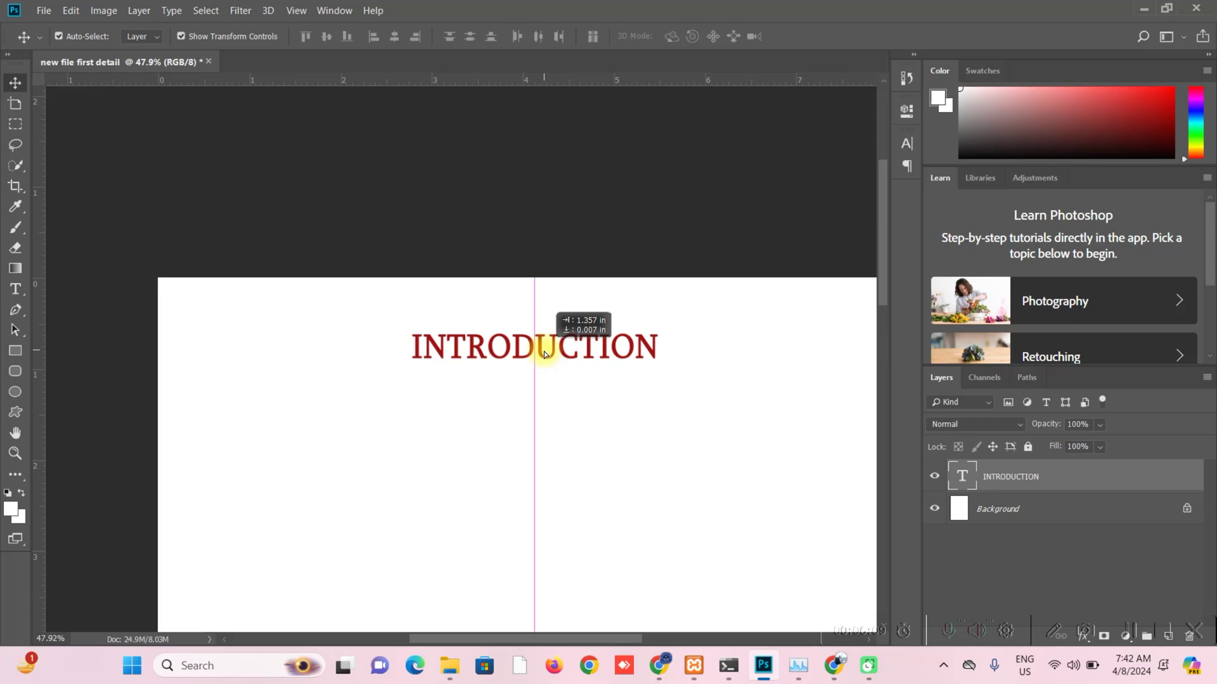
{"action": "left_click_drag", "start_coordinate": [544, 354], "coordinate": [544, 354]}
{"action": "left_click", "coordinate": [486, 404]}
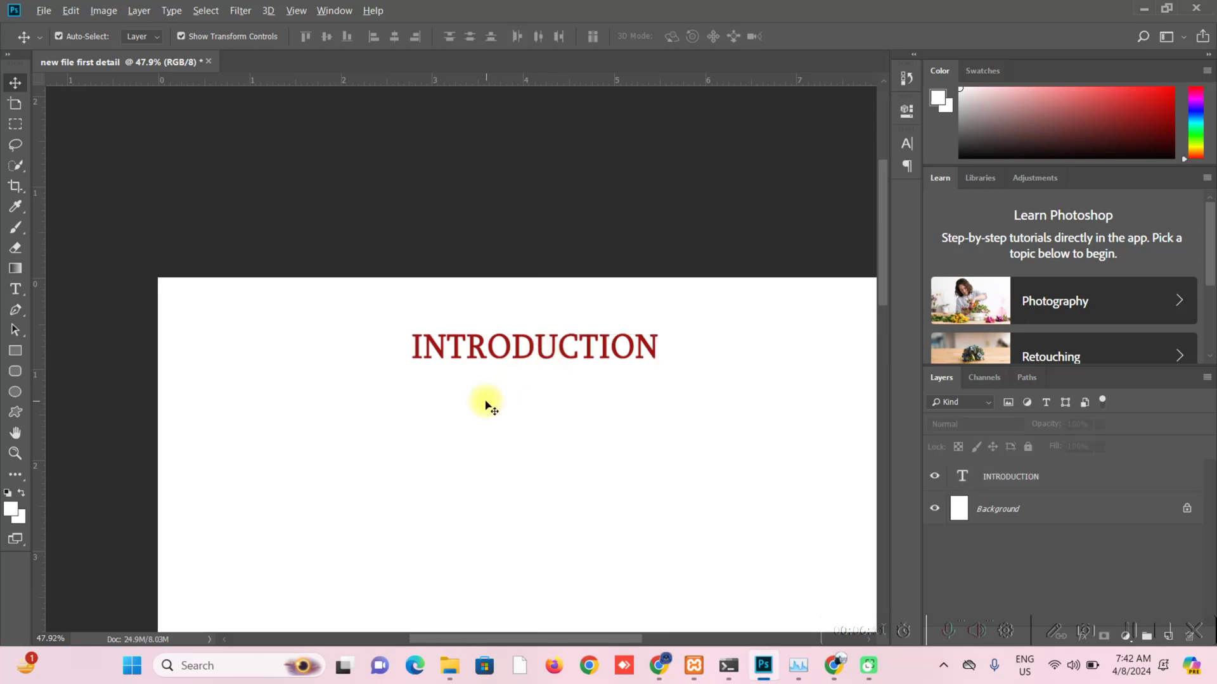
- Hide the rulers and show them again
{"action": "scroll", "coordinate": [486, 404], "scroll_direction": "down", "scroll_amount": 3}
{"action": "scroll", "coordinate": [511, 343], "scroll_direction": "down", "scroll_amount": 2}
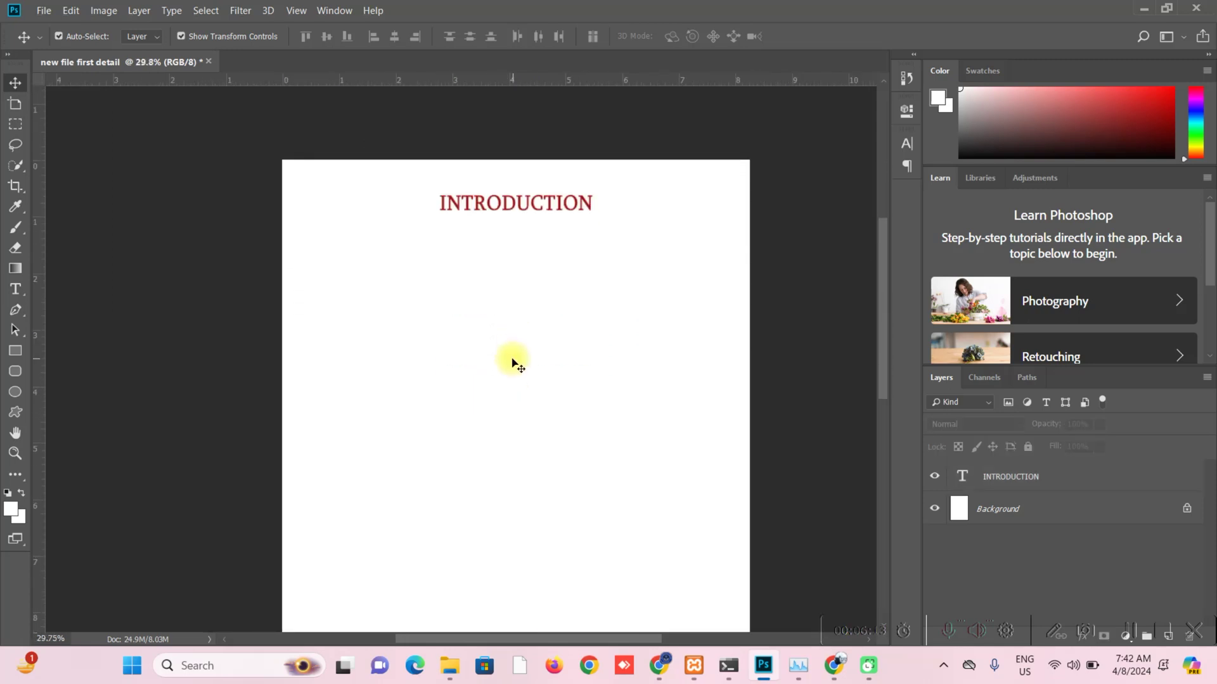
{"action": "scroll", "coordinate": [510, 359], "scroll_direction": "down", "scroll_amount": 2}
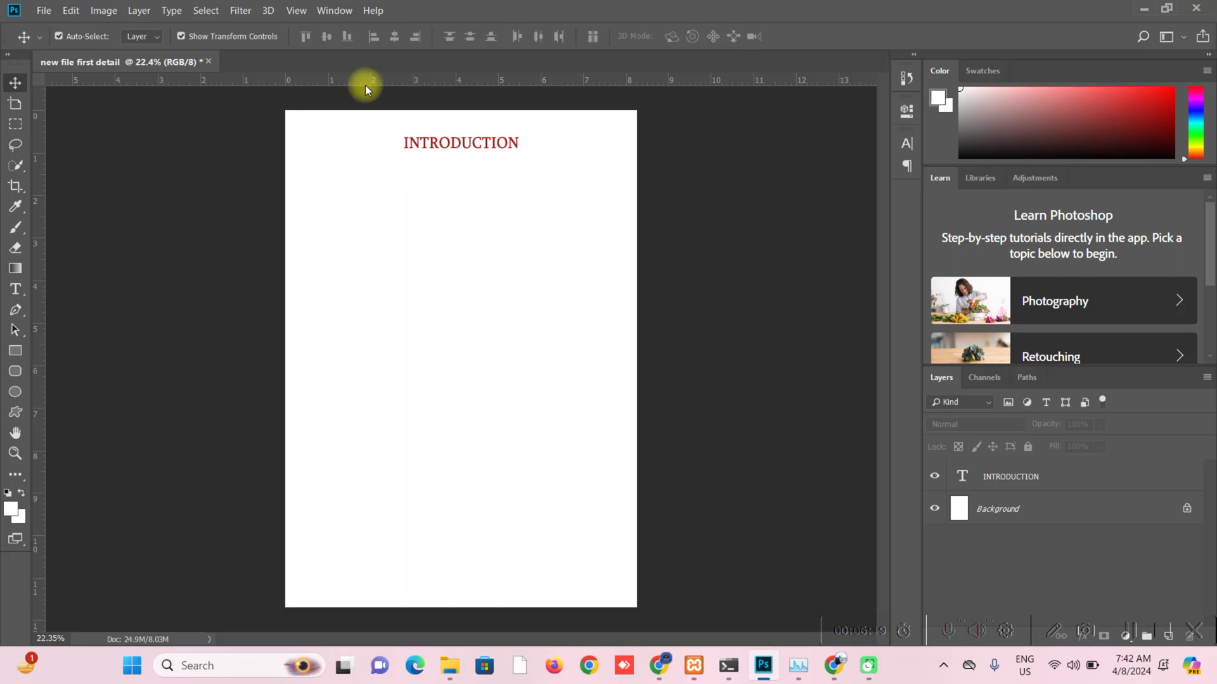
{"action": "key", "text": "ctrl+r"}
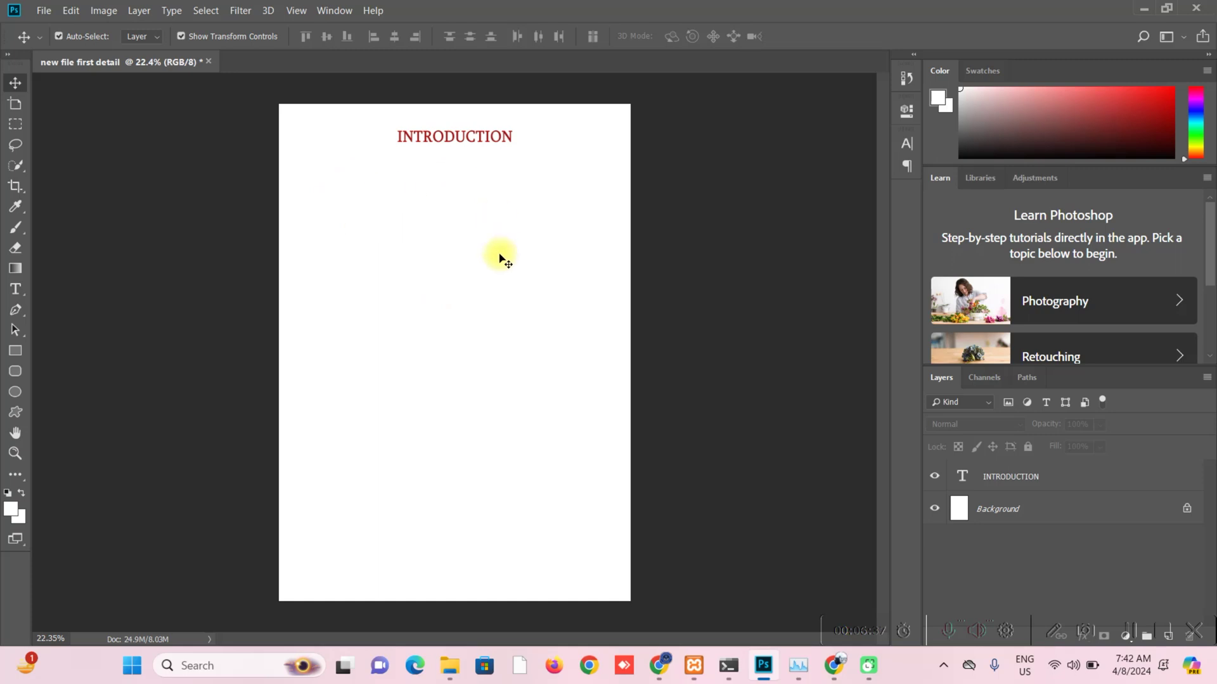
{"action": "key", "text": "ctrl"}
{"action": "key", "text": "ctrl+r"}
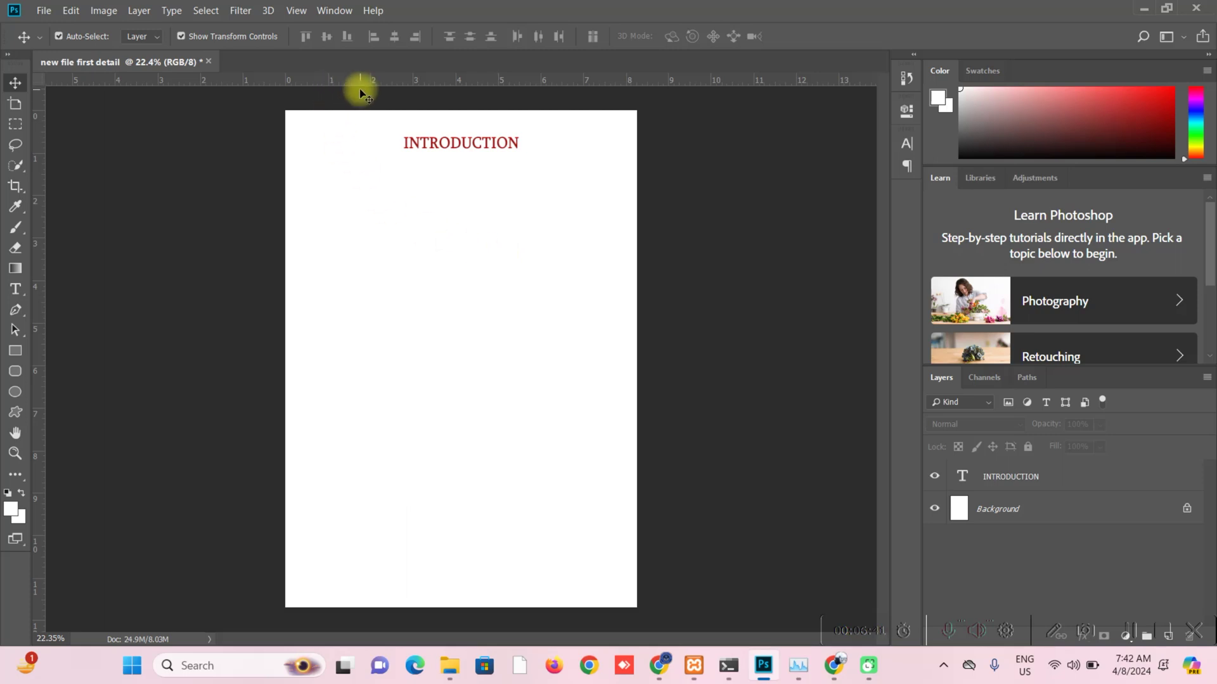
- Place vertical guides at about 0.9 and 7.2 in and horizontal guides at about 1.2 and 4 in, and draw a paragraph text box between them
{"action": "left_click_drag", "start_coordinate": [38, 228], "coordinate": [325, 242]}
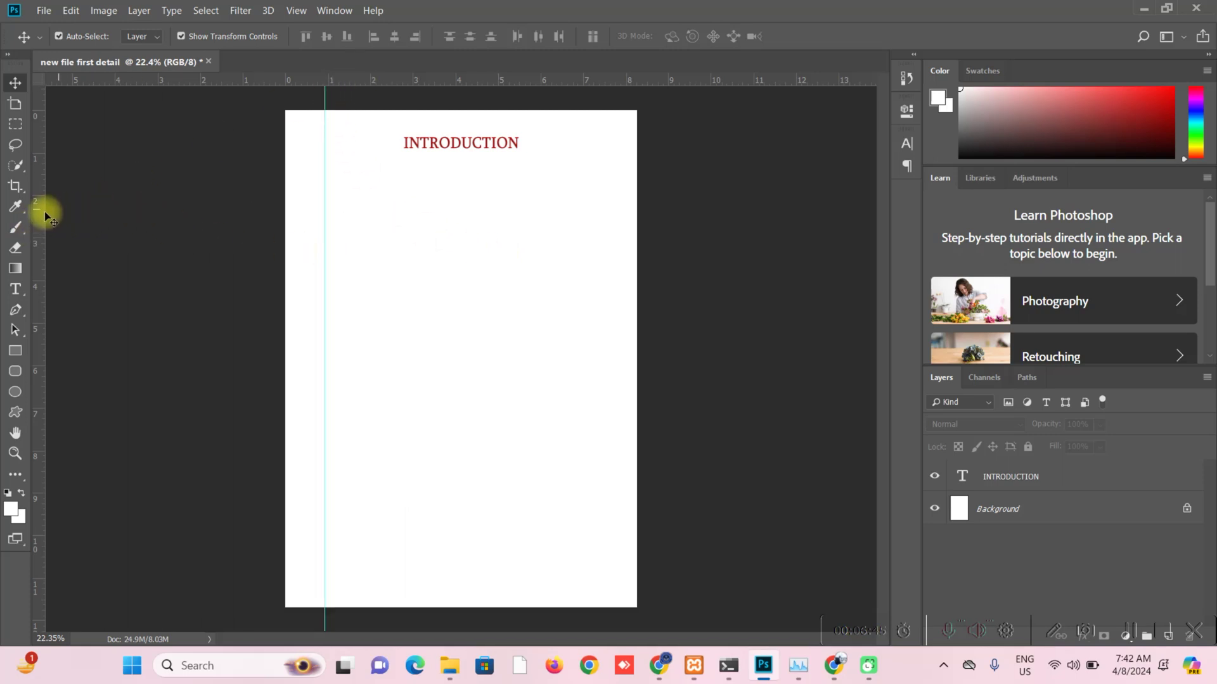
{"action": "left_click_drag", "start_coordinate": [44, 212], "coordinate": [594, 232]}
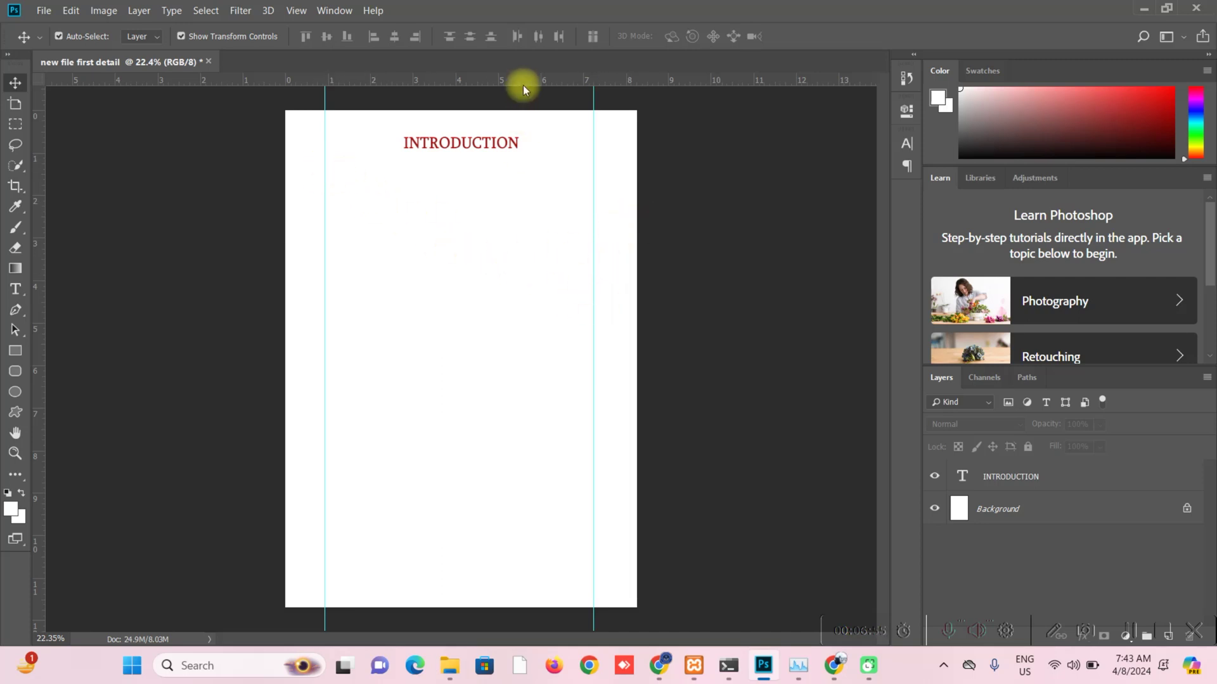
{"action": "left_click_drag", "start_coordinate": [522, 84], "coordinate": [482, 283]}
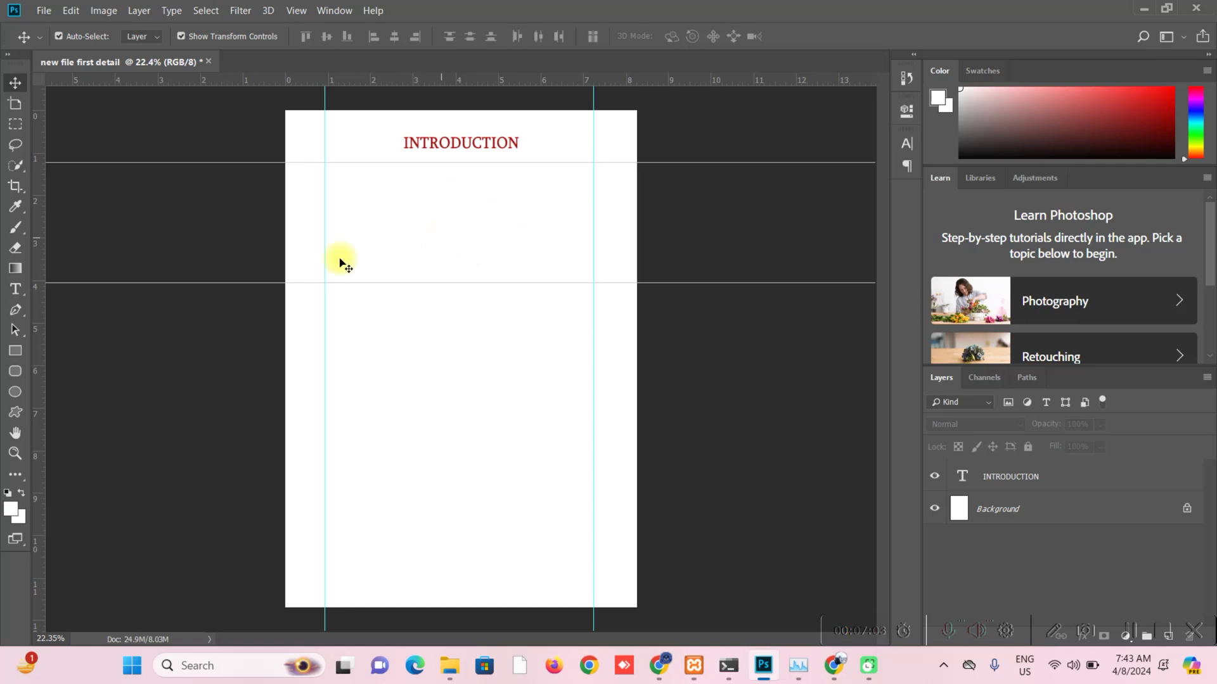
{"action": "left_click", "coordinate": [11, 292]}
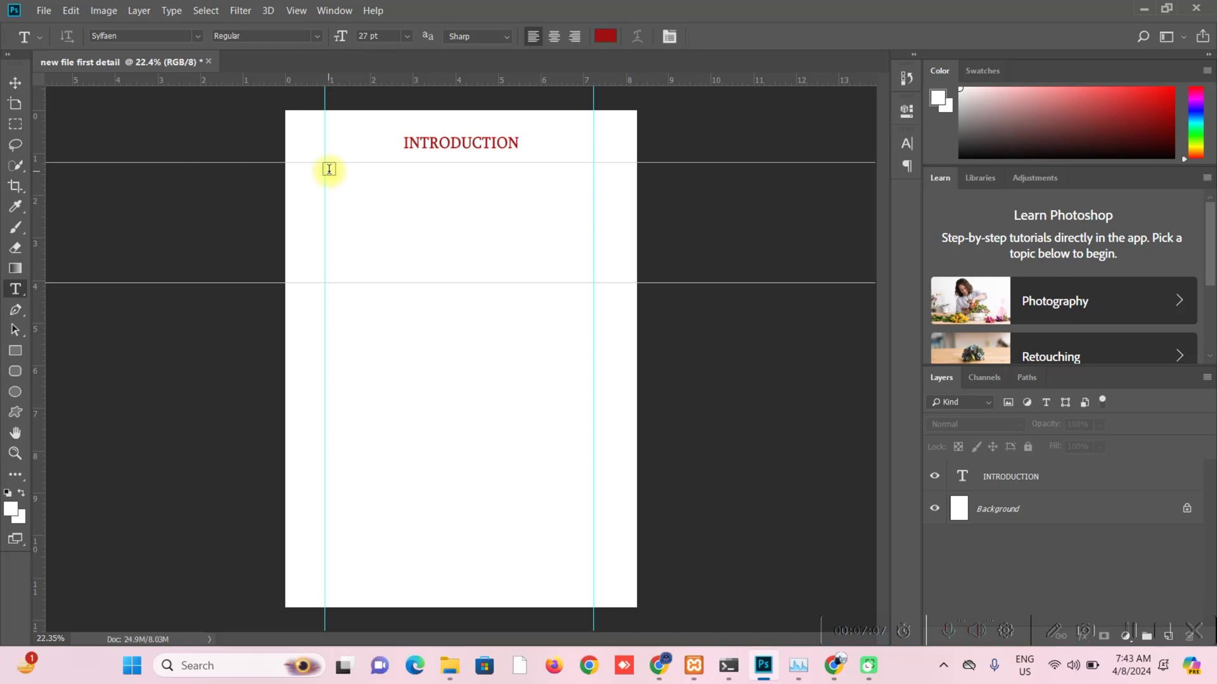
{"action": "left_click_drag", "start_coordinate": [326, 171], "coordinate": [590, 272]}
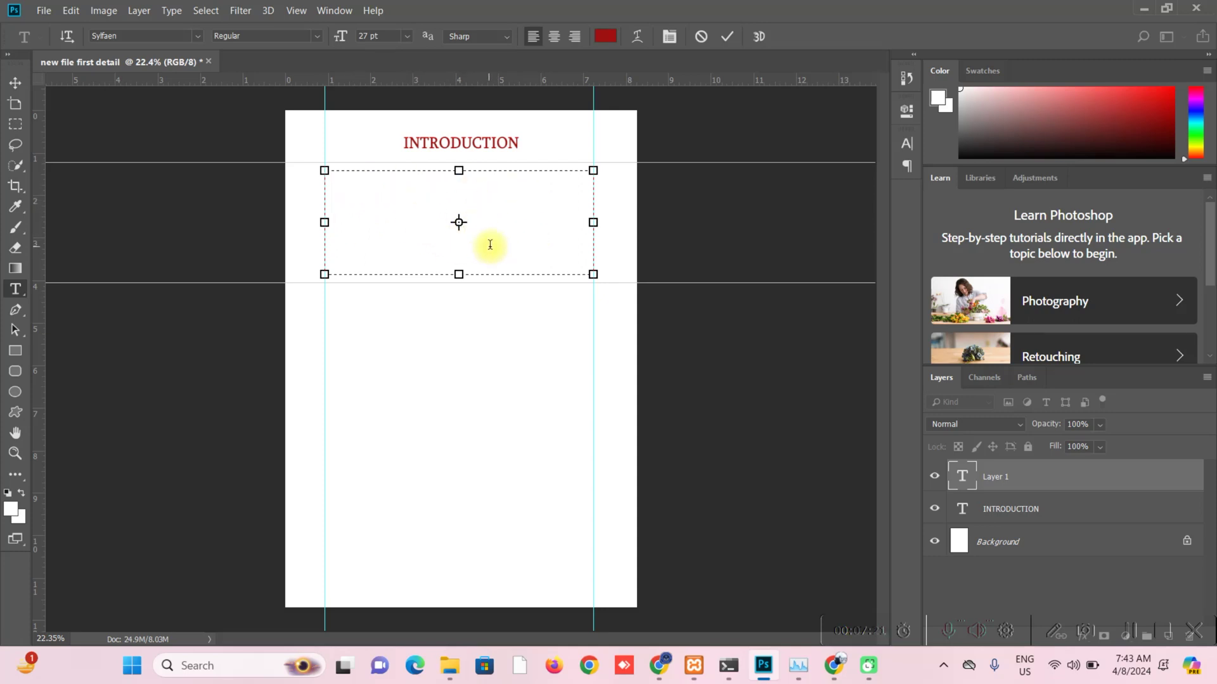
- Switch to Chrome, search Google for "lorem ipsum" in a new tab, and open the lipsum.com site
{"action": "left_click", "coordinate": [659, 665]}
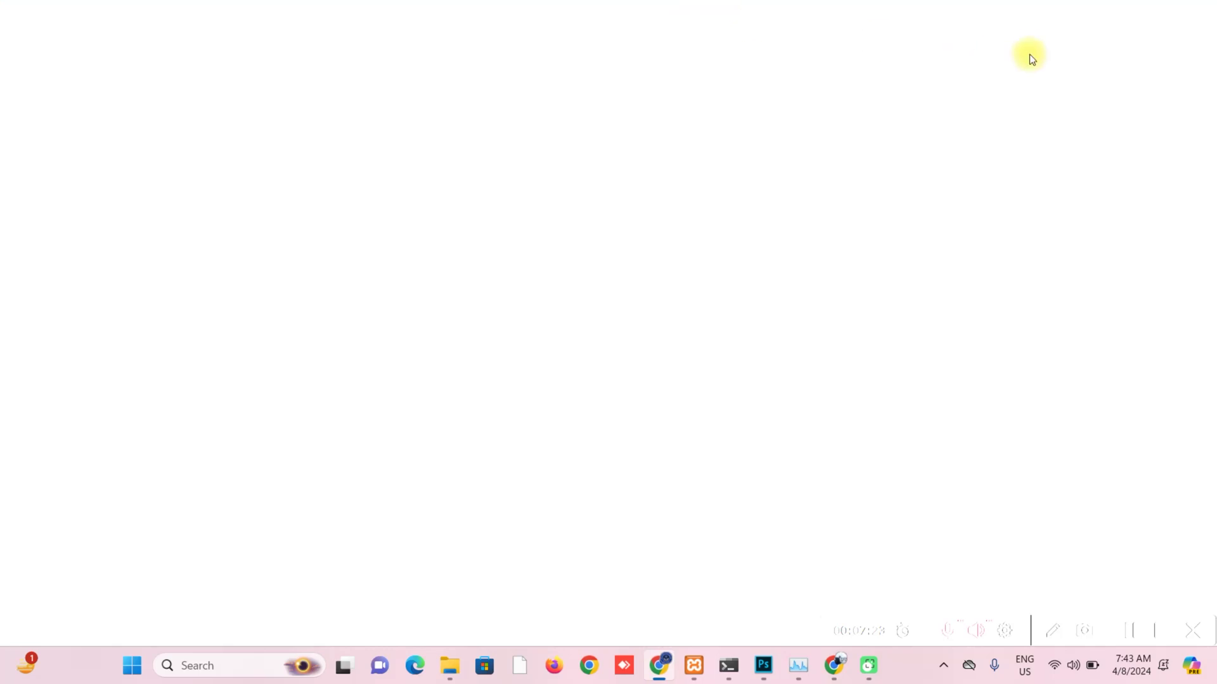
{"action": "key", "text": "ctrl+t"}
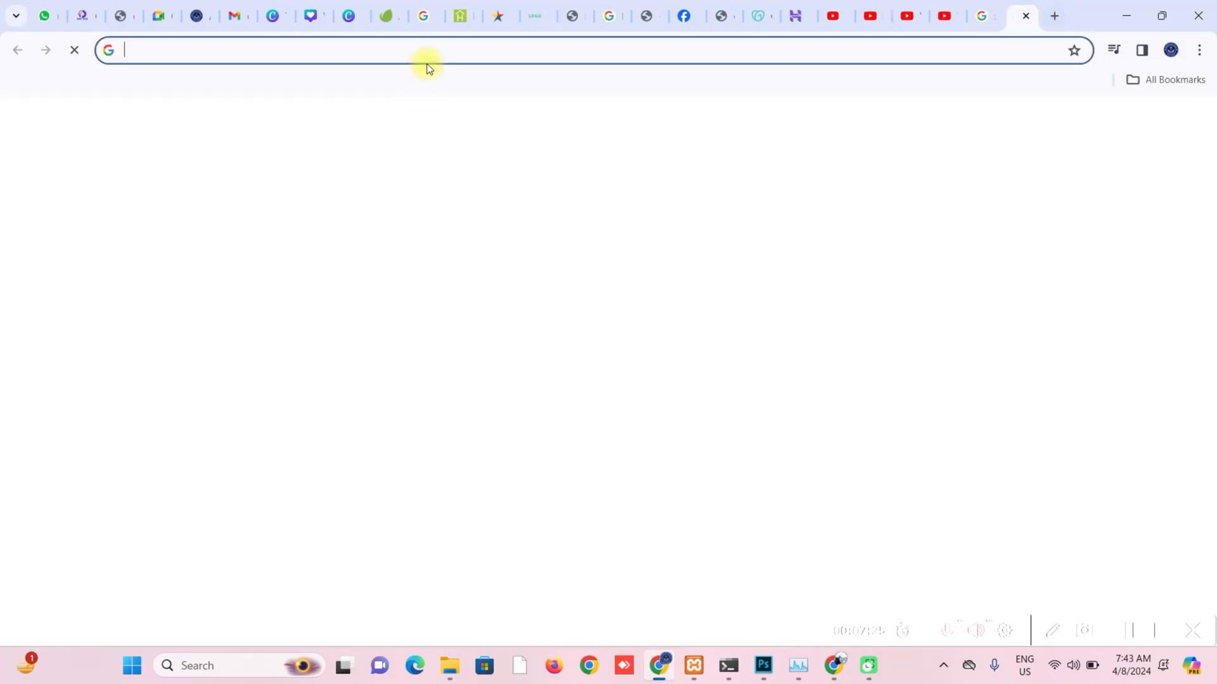
{"action": "left_click", "coordinate": [495, 340]}
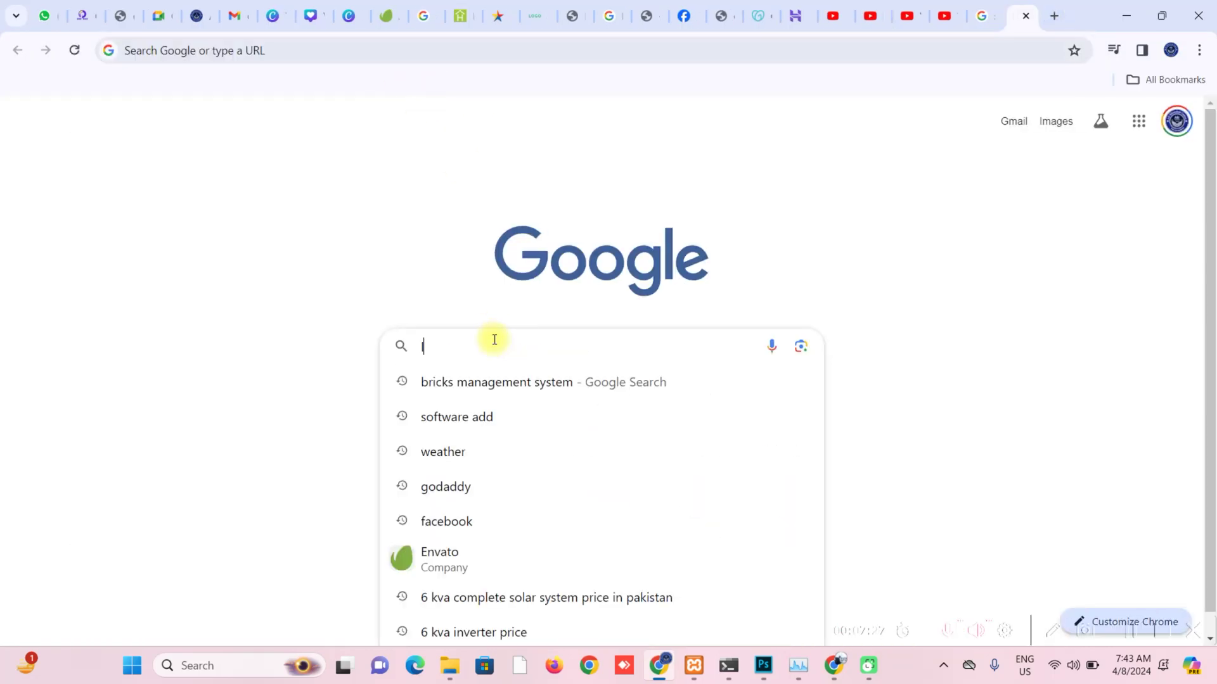
{"action": "type", "text": "lorem"}
{"action": "key", "text": "Down"}
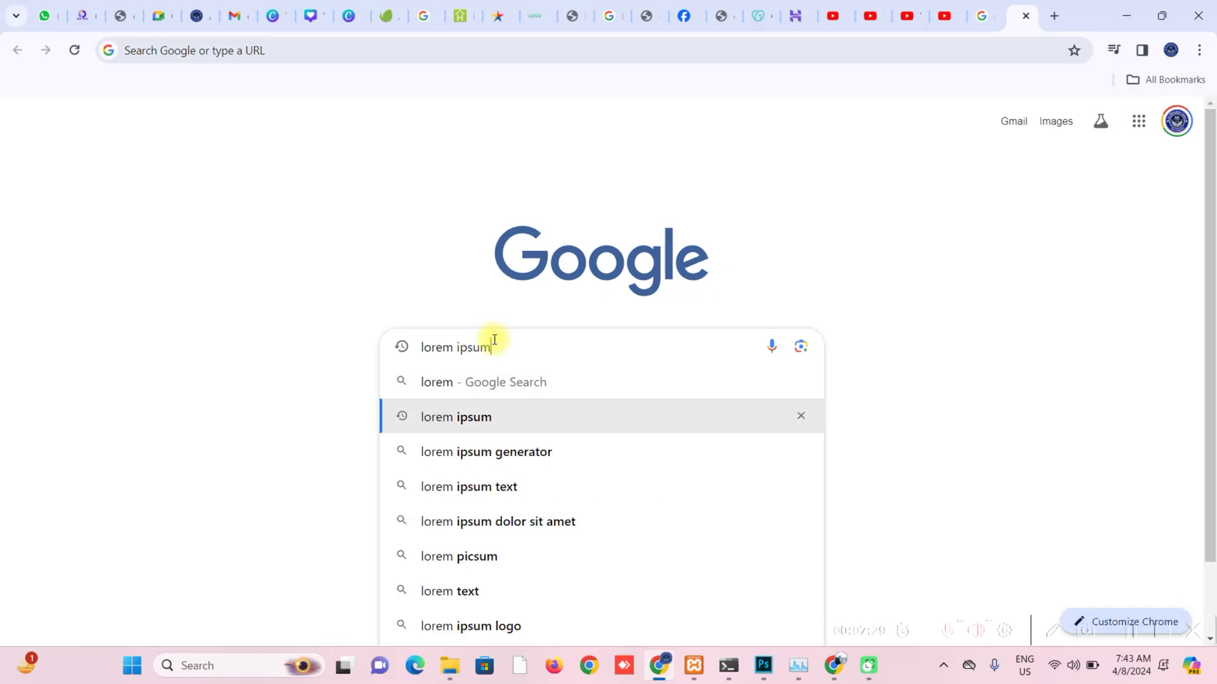
{"action": "key", "text": "Return"}
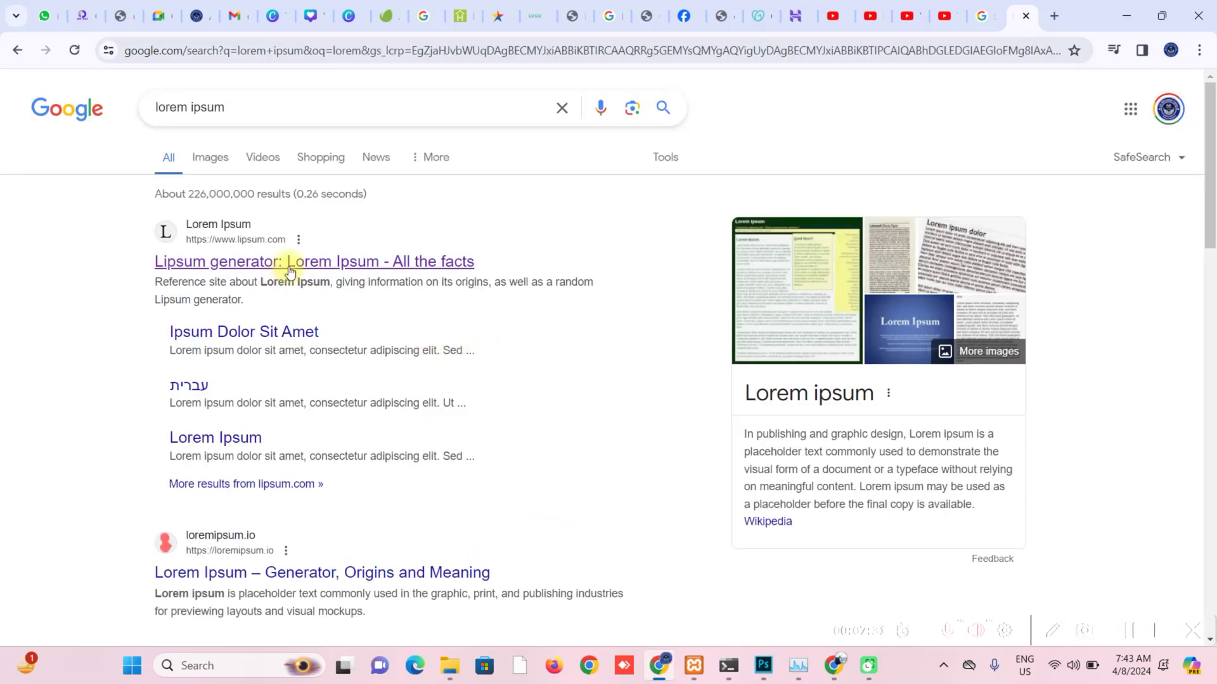
{"action": "left_click", "coordinate": [341, 269]}
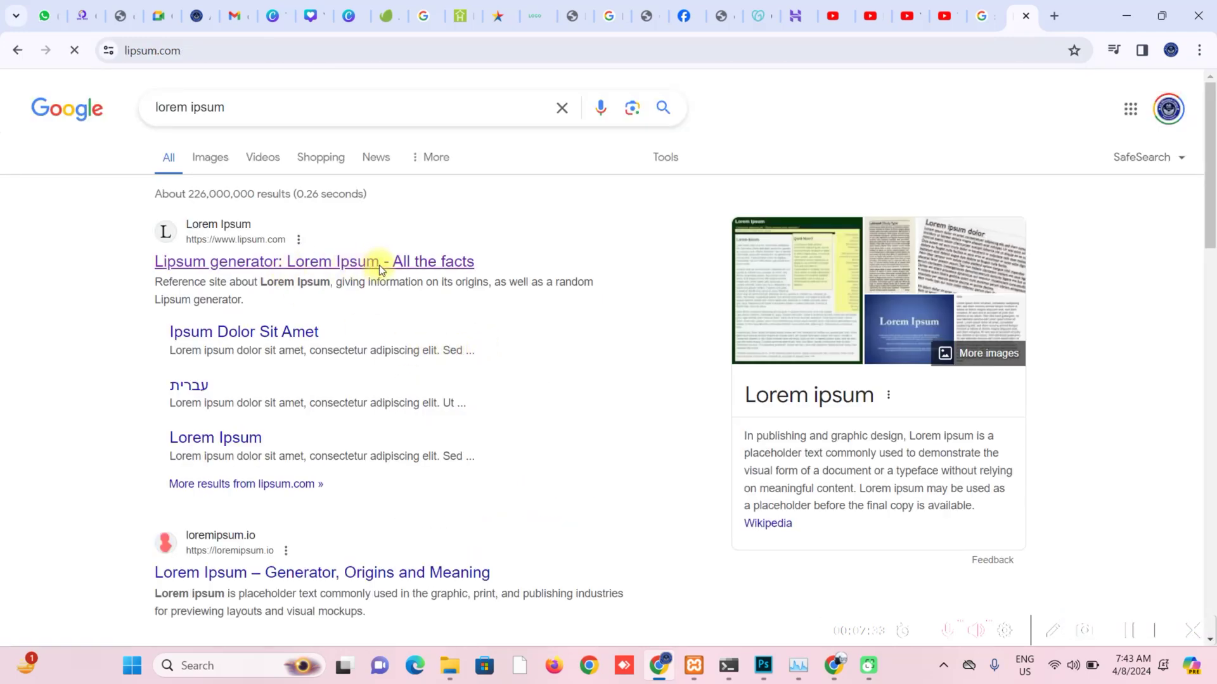
- Copy the "Why do we use it?" text up to "readable English." and paste it into the empty text box in Photoshop
{"action": "scroll", "coordinate": [421, 321], "scroll_direction": "down", "scroll_amount": 3}
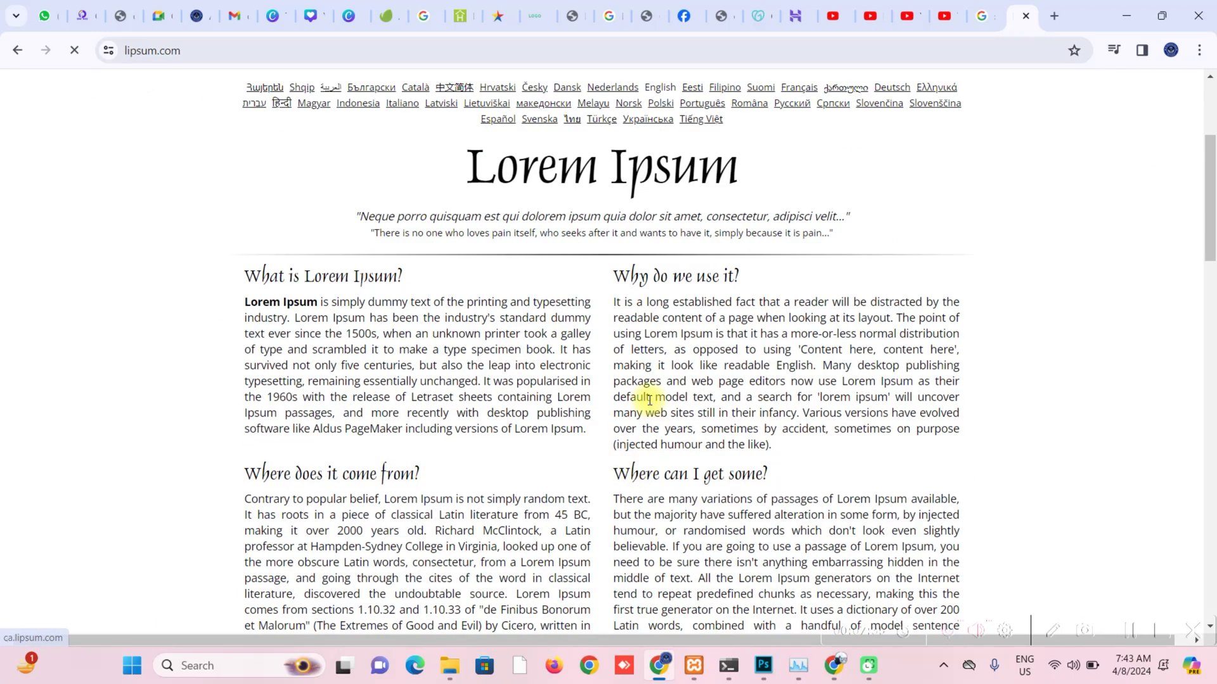
{"action": "left_click_drag", "start_coordinate": [614, 303], "coordinate": [816, 369]}
{"action": "key", "text": "ctrl+c"}
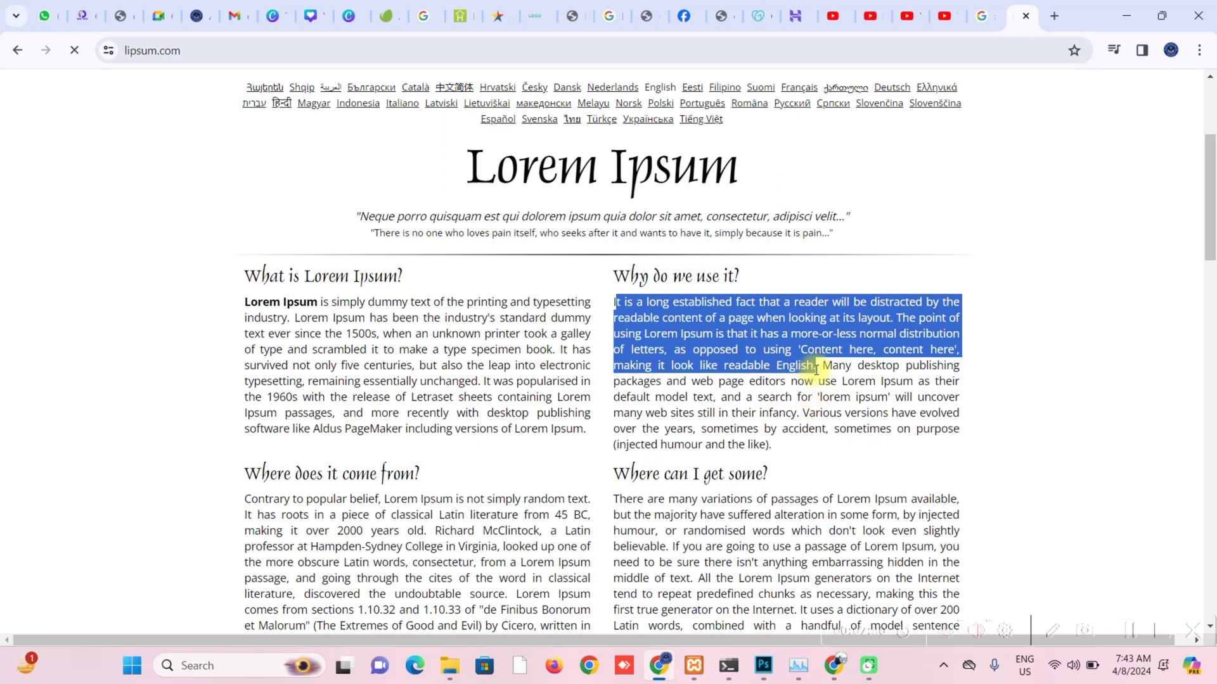
{"action": "left_click", "coordinate": [763, 665]}
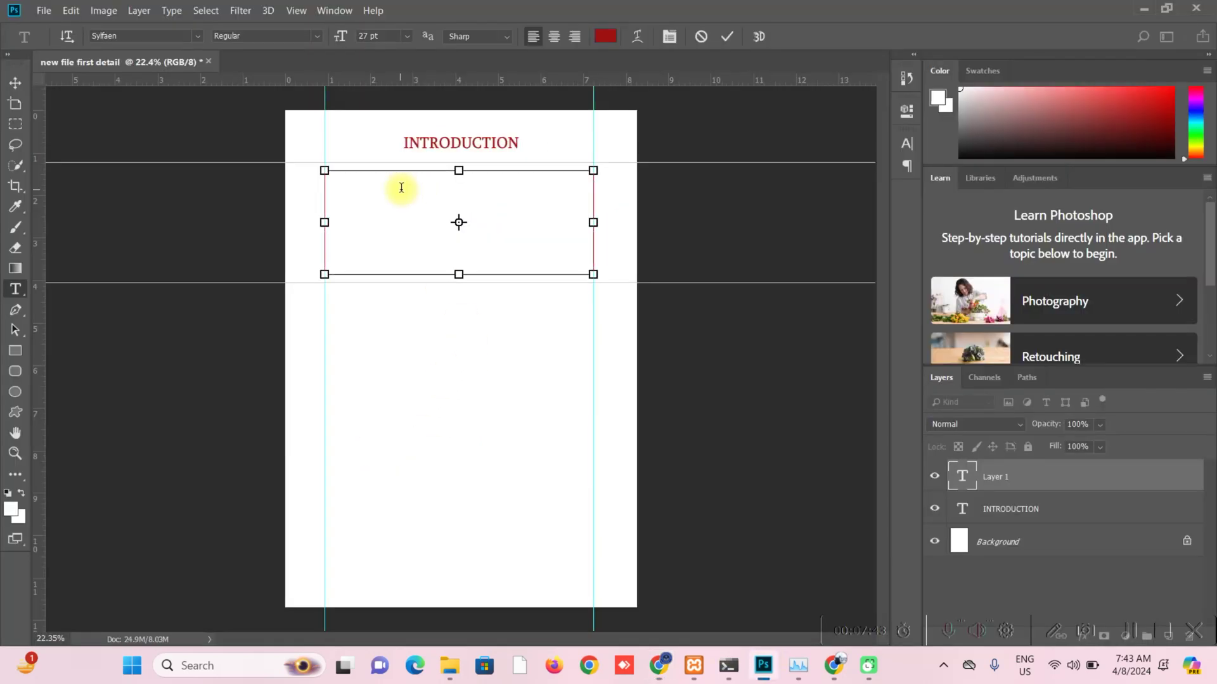
{"action": "key", "text": "ctrl+v"}
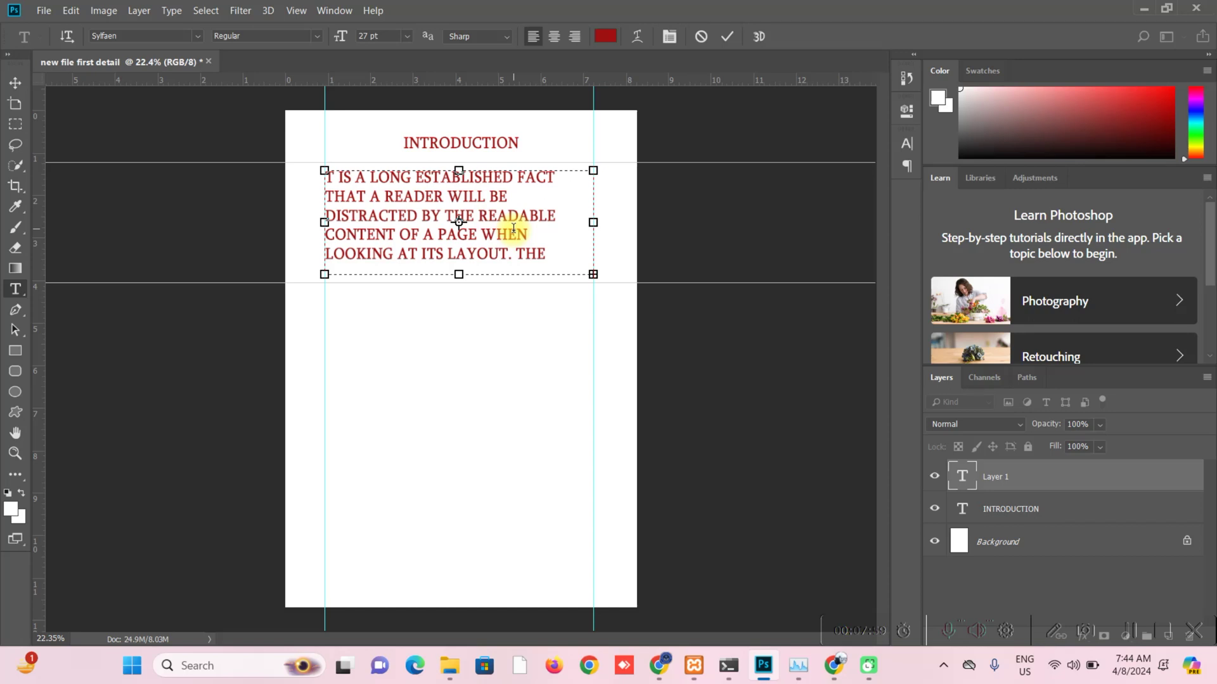
- Select all of the pasted paragraph and set its font size to 15 pt in the Character settings
{"action": "key", "text": "ctrl+a"}
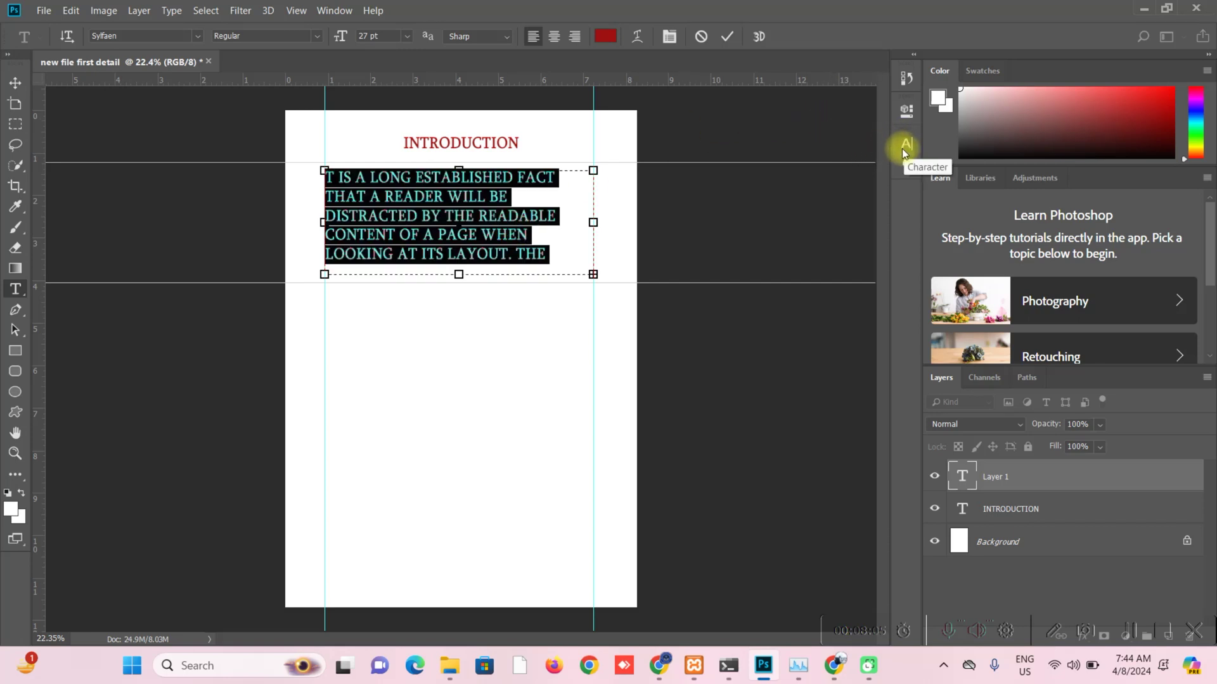
{"action": "left_click", "coordinate": [334, 12]}
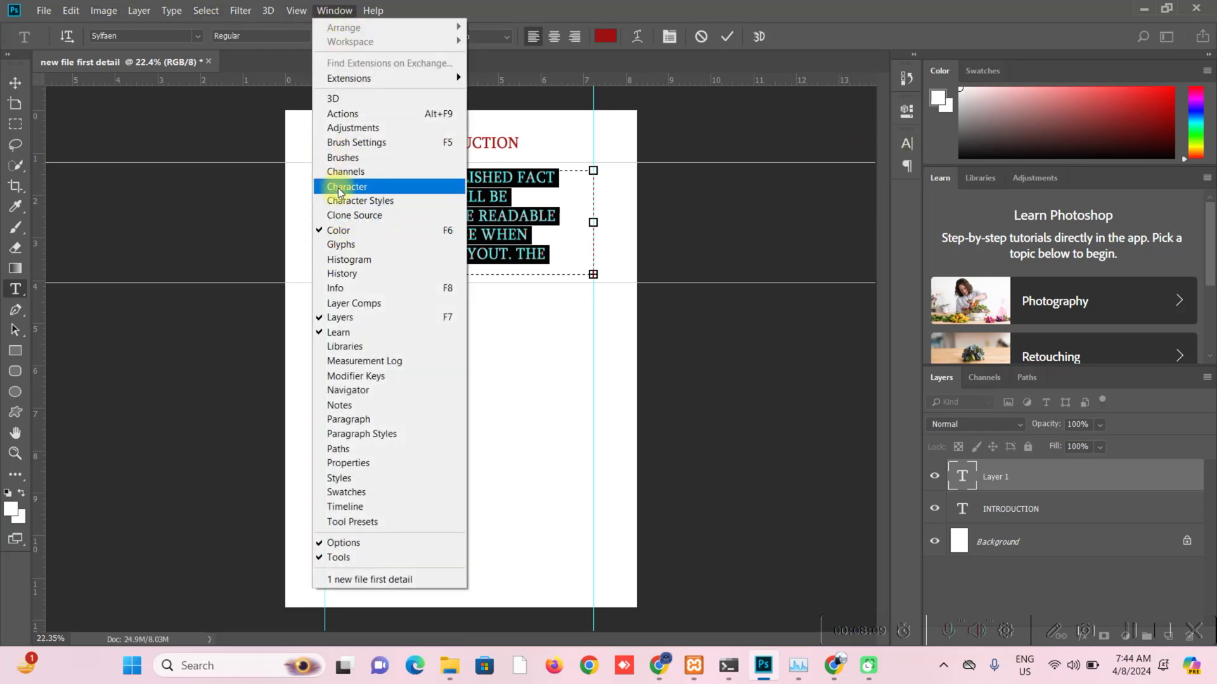
{"action": "left_click", "coordinate": [340, 187]}
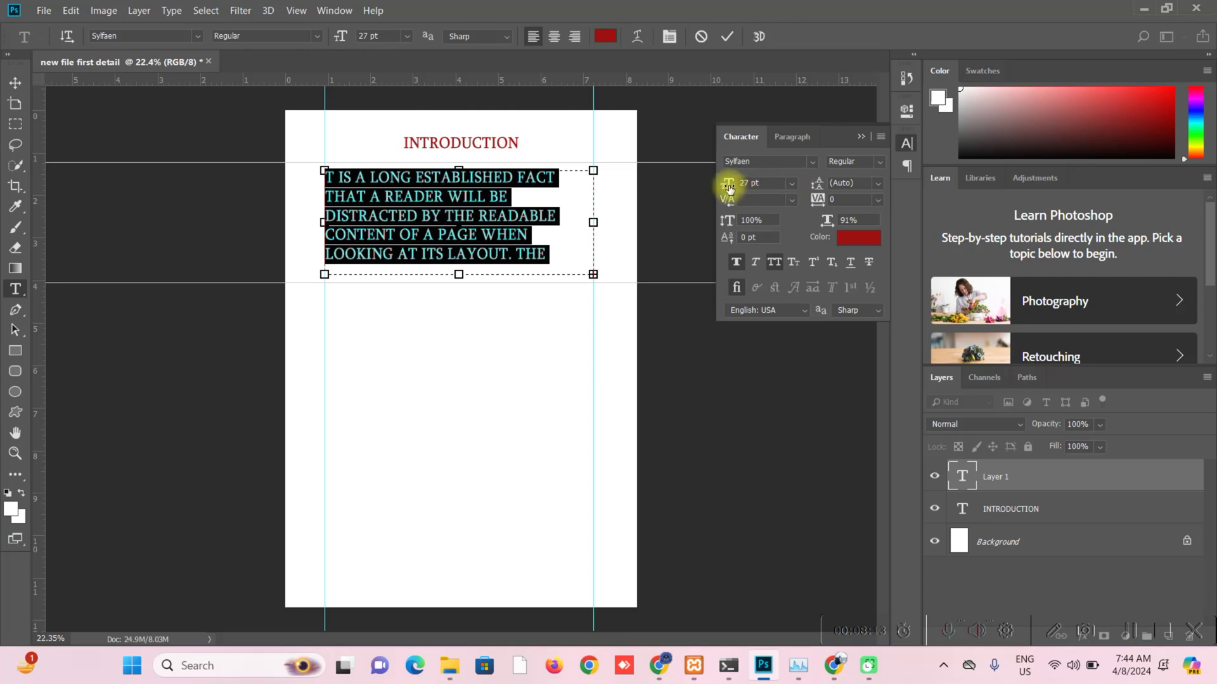
{"action": "left_click_drag", "start_coordinate": [730, 188], "coordinate": [716, 192]}
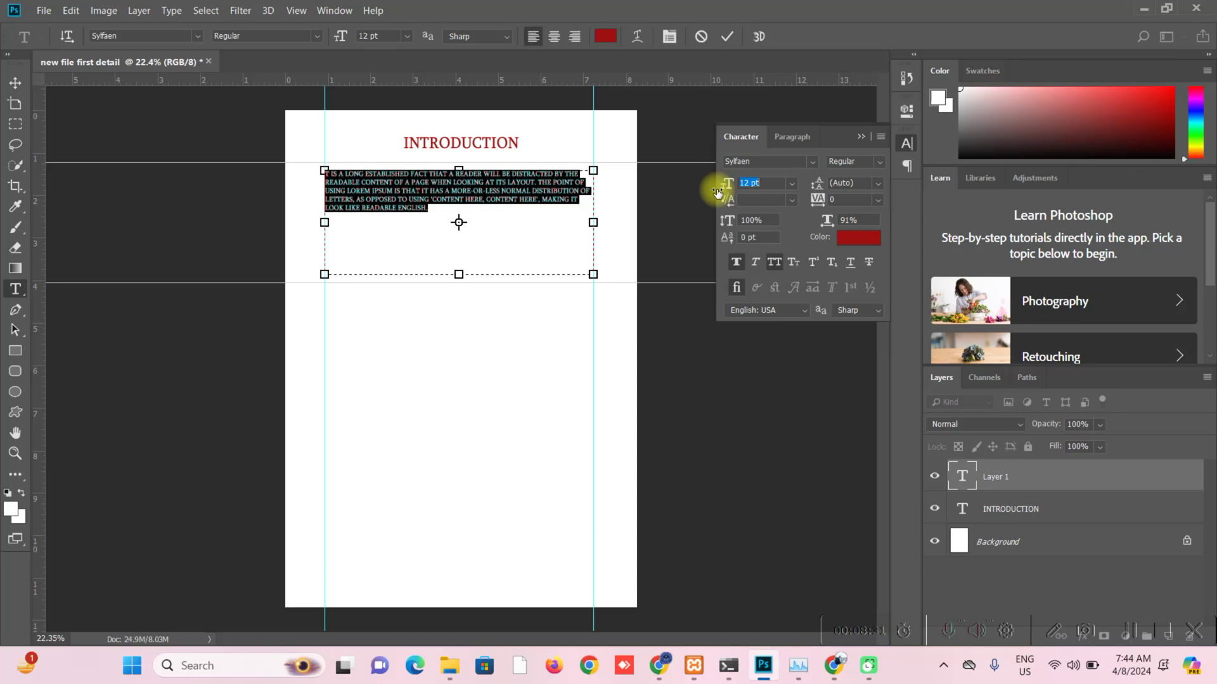
{"action": "left_click_drag", "start_coordinate": [717, 192], "coordinate": [720, 194]}
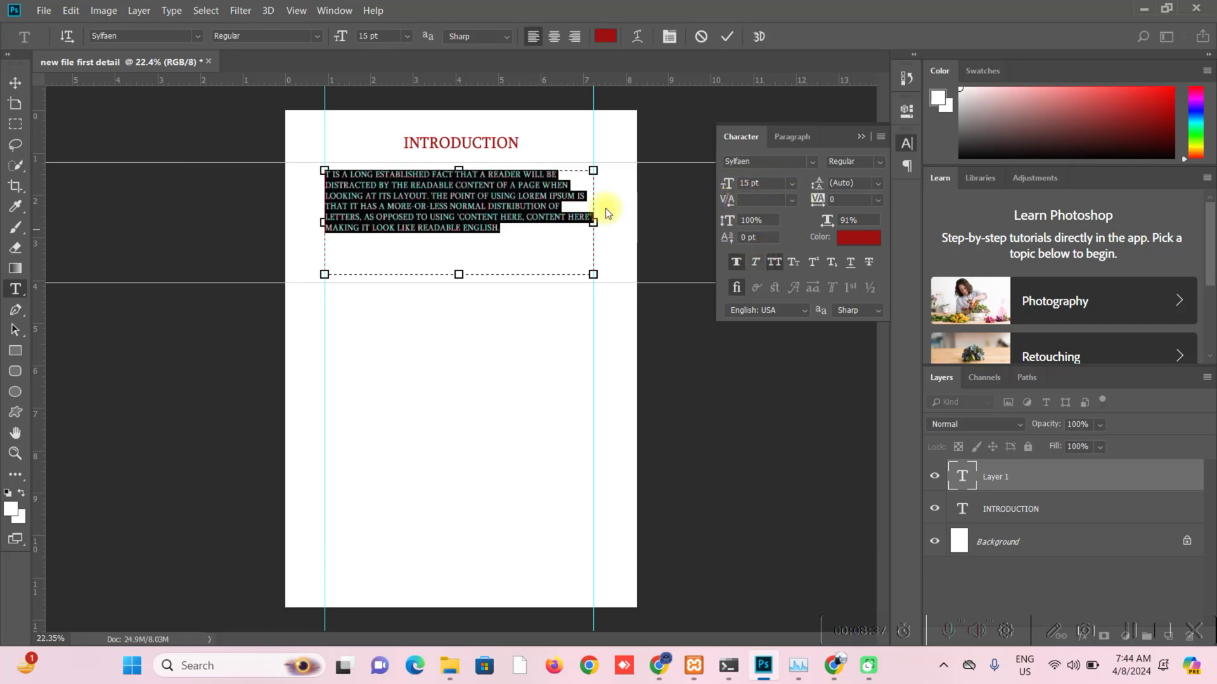
- Turn off All Caps for the selected paragraph and paste a second copy of the copied text at its end
{"action": "left_click", "coordinate": [773, 264]}
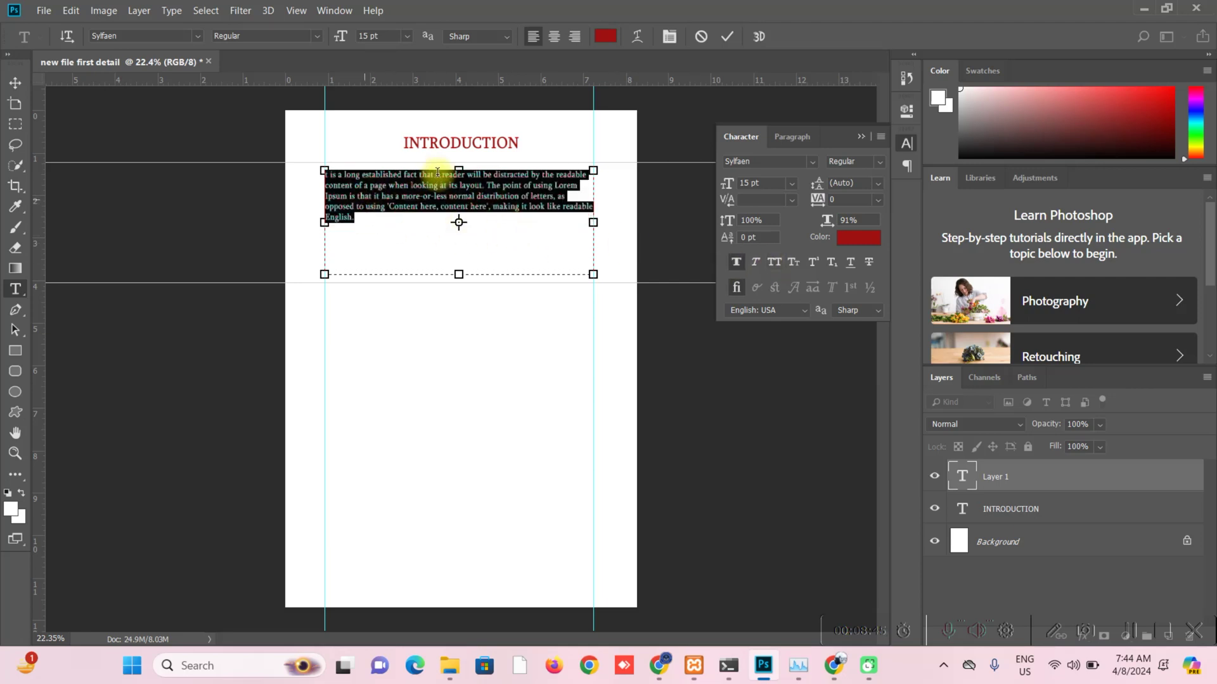
{"action": "left_click", "coordinate": [376, 218]}
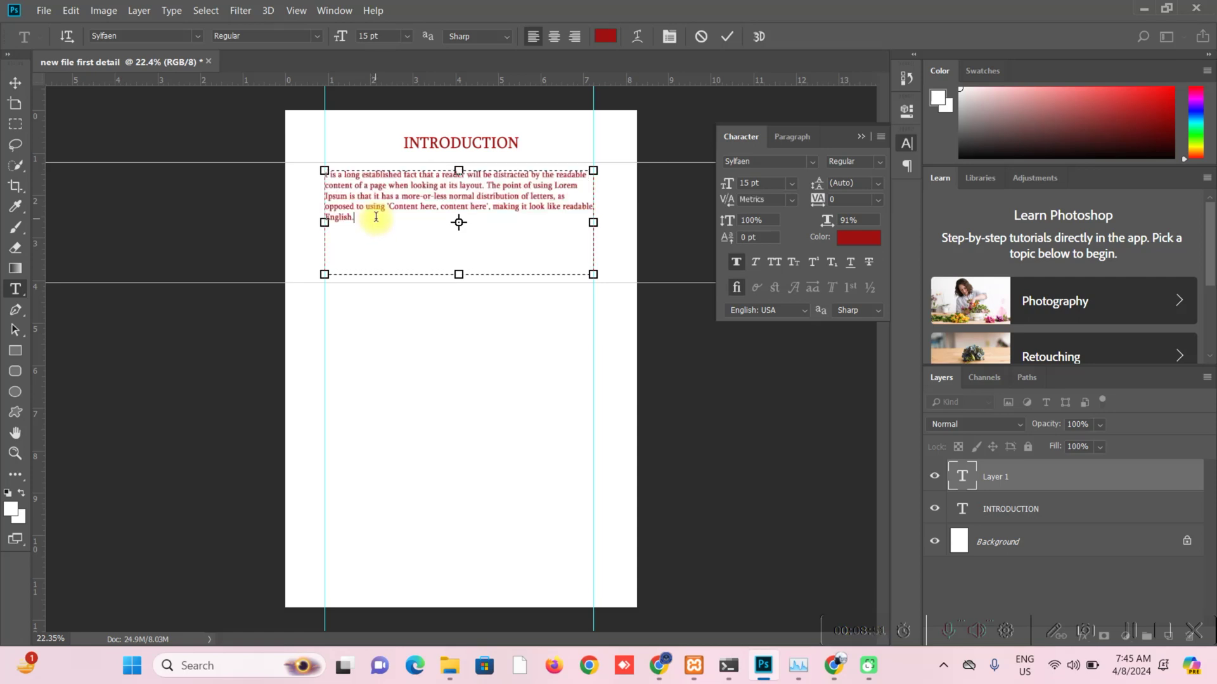
{"action": "key", "text": "ctrl+v"}
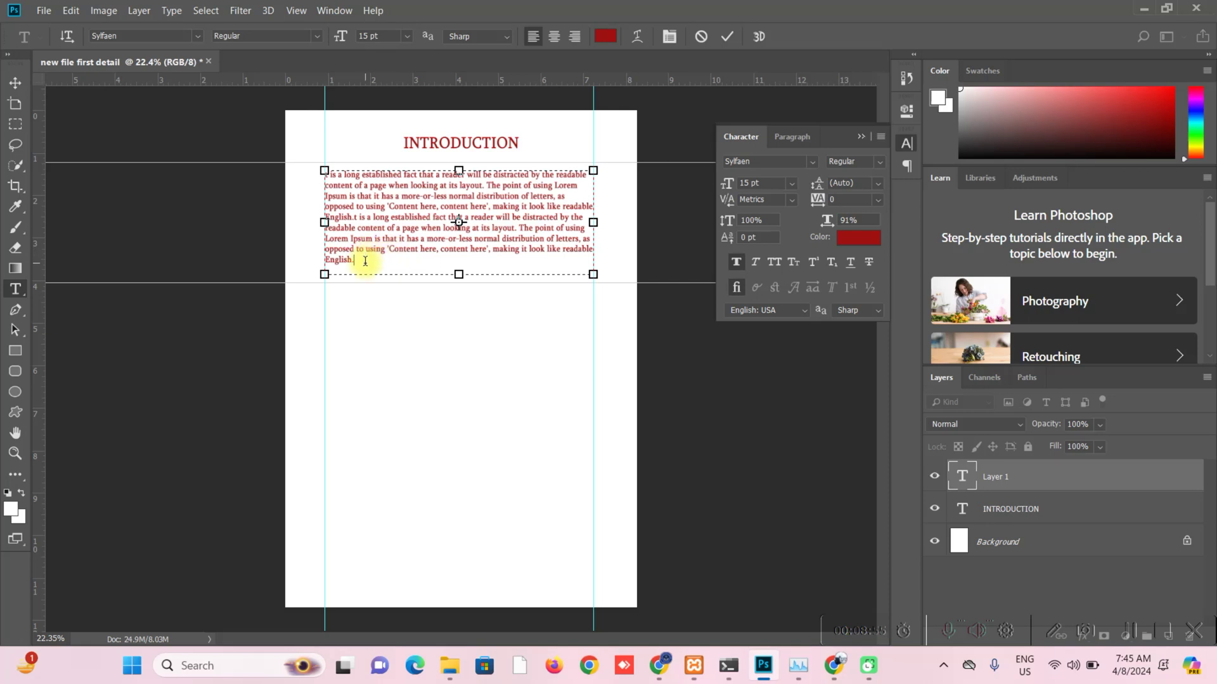
- Select the whole doubled paragraph, try center and right alignment, and set it to Justify last centered
{"action": "left_click_drag", "start_coordinate": [365, 262], "coordinate": [315, 168]}
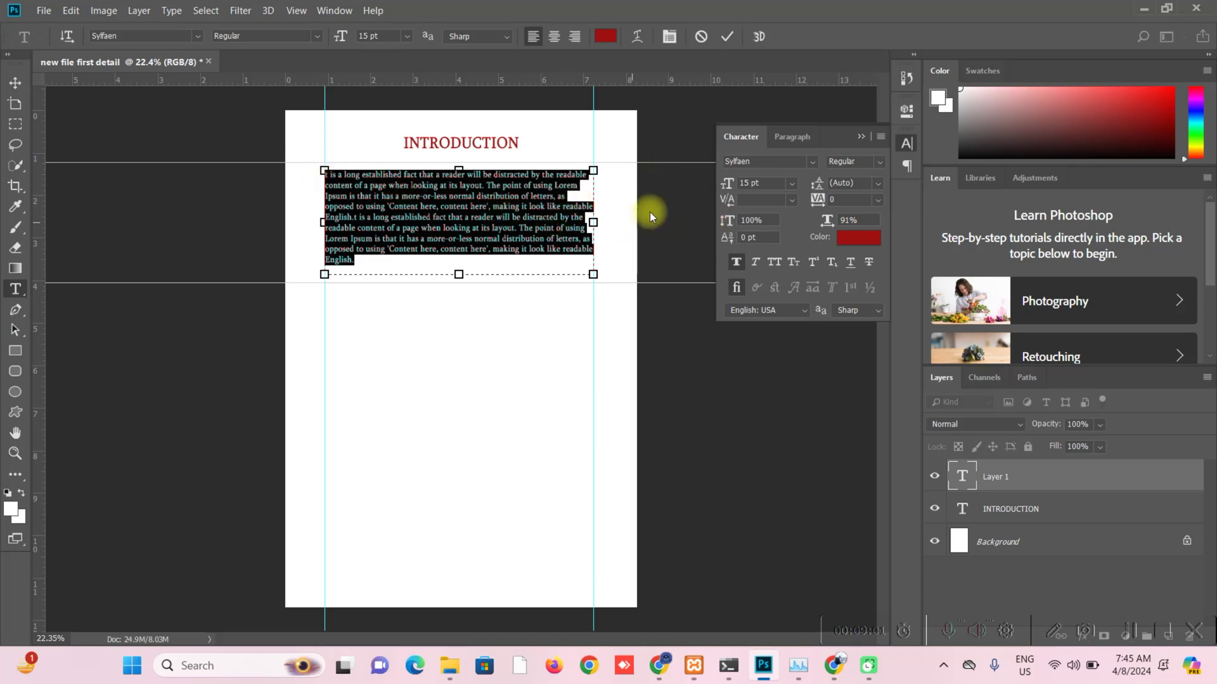
{"action": "left_click", "coordinate": [783, 141]}
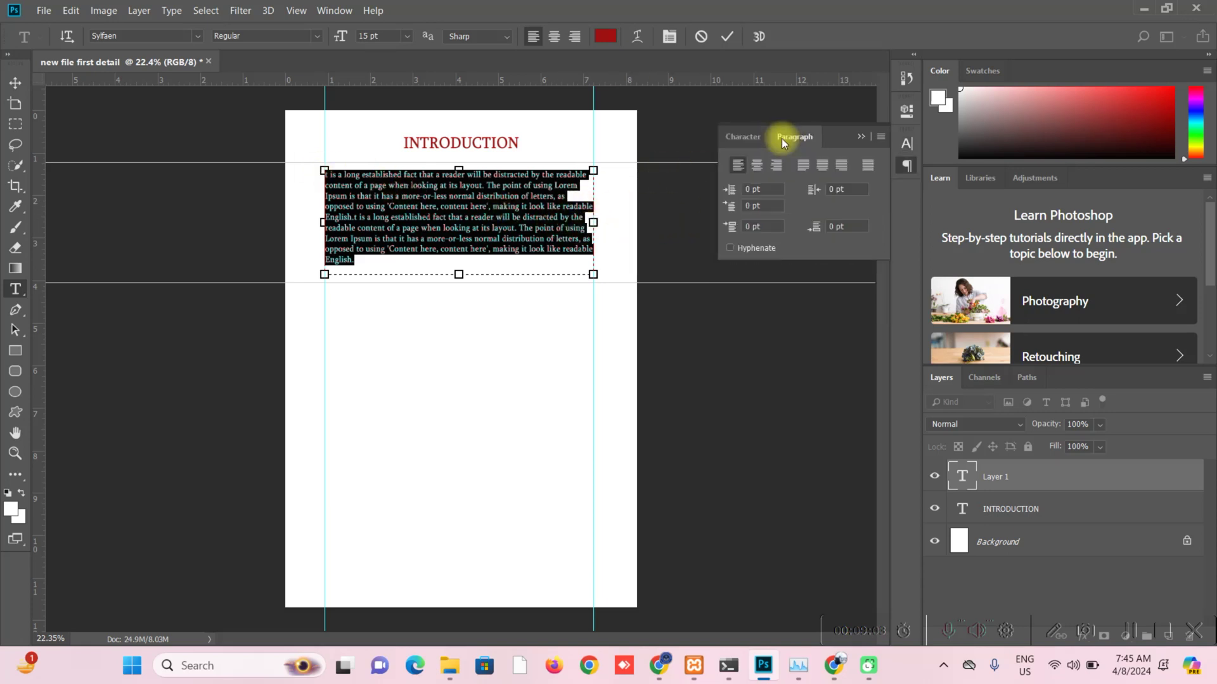
{"action": "left_click", "coordinate": [758, 166]}
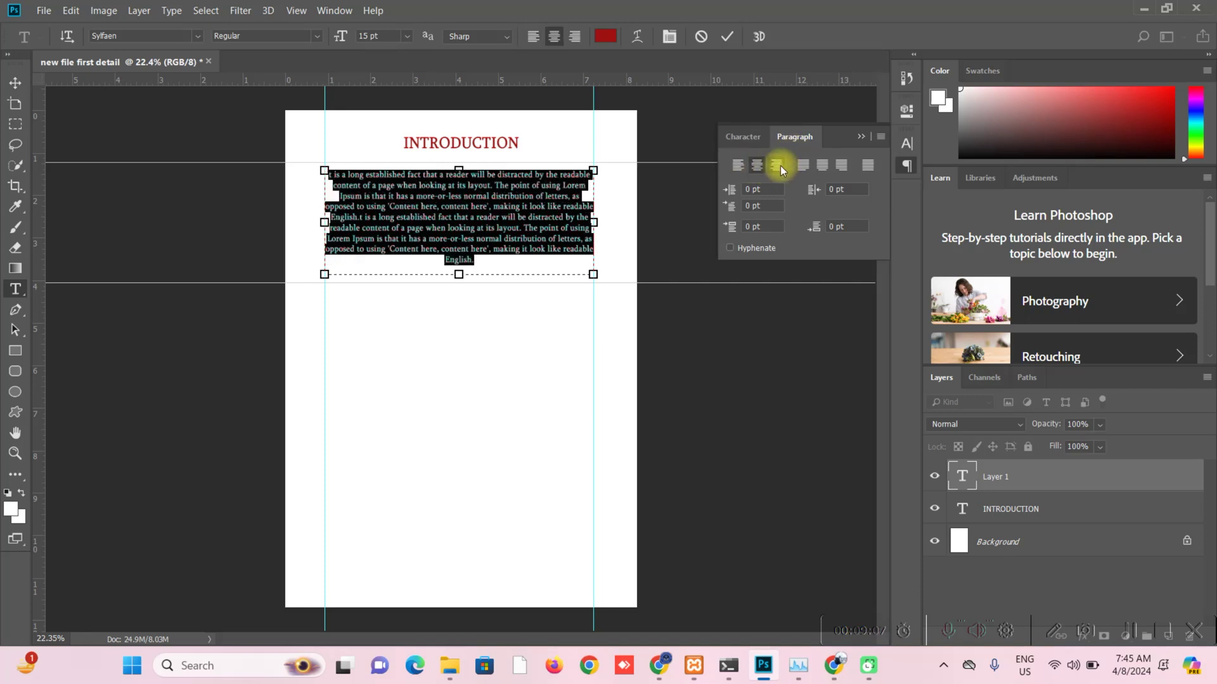
{"action": "left_click", "coordinate": [781, 166]}
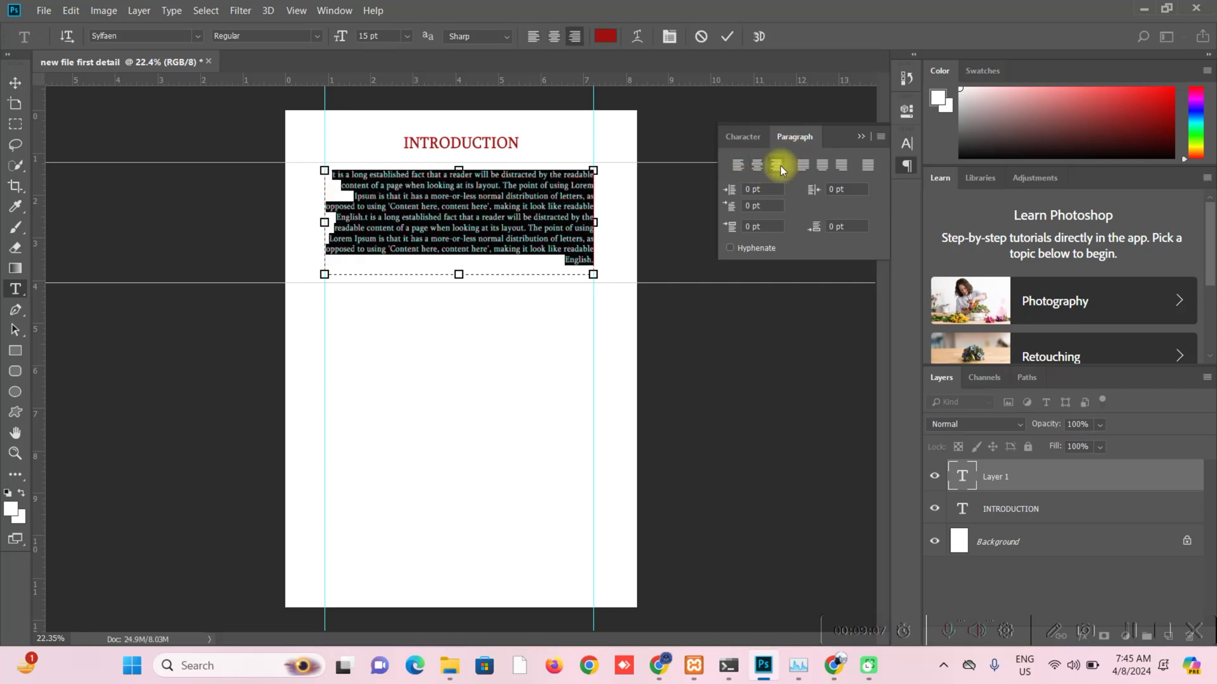
{"action": "left_click", "coordinate": [823, 166]}
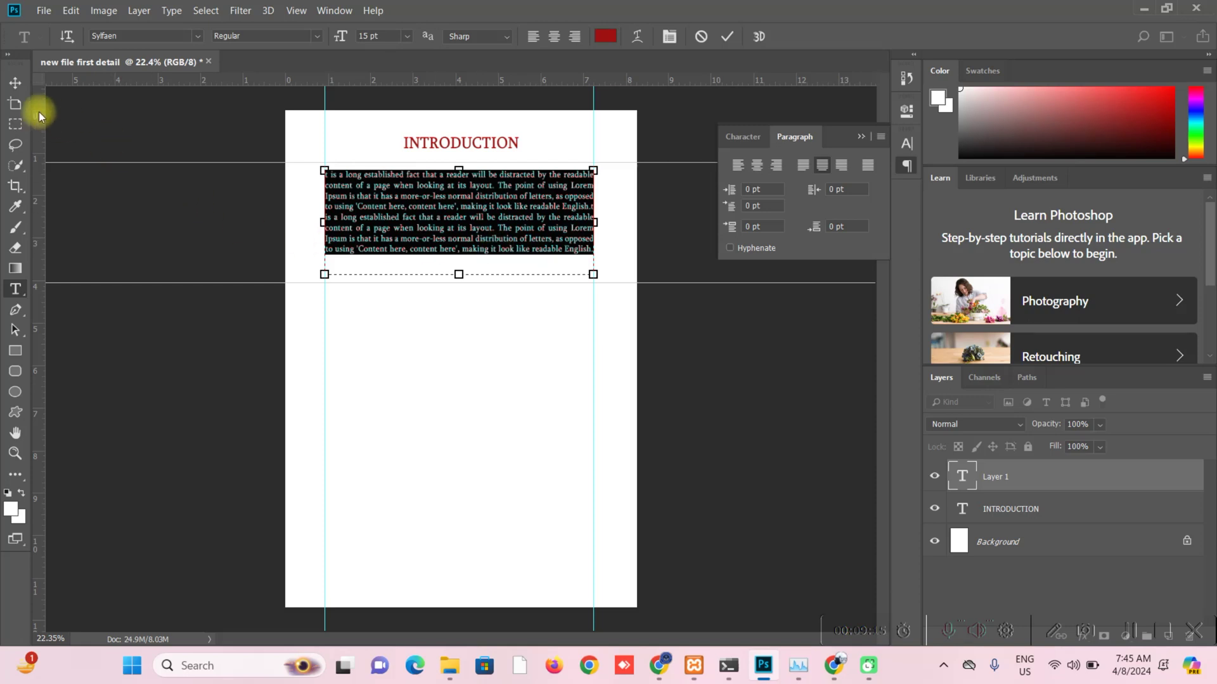
- Move the paragraph slightly down between the two horizontal guides, check its justified text up close, and deselect it
{"action": "left_click", "coordinate": [15, 85]}
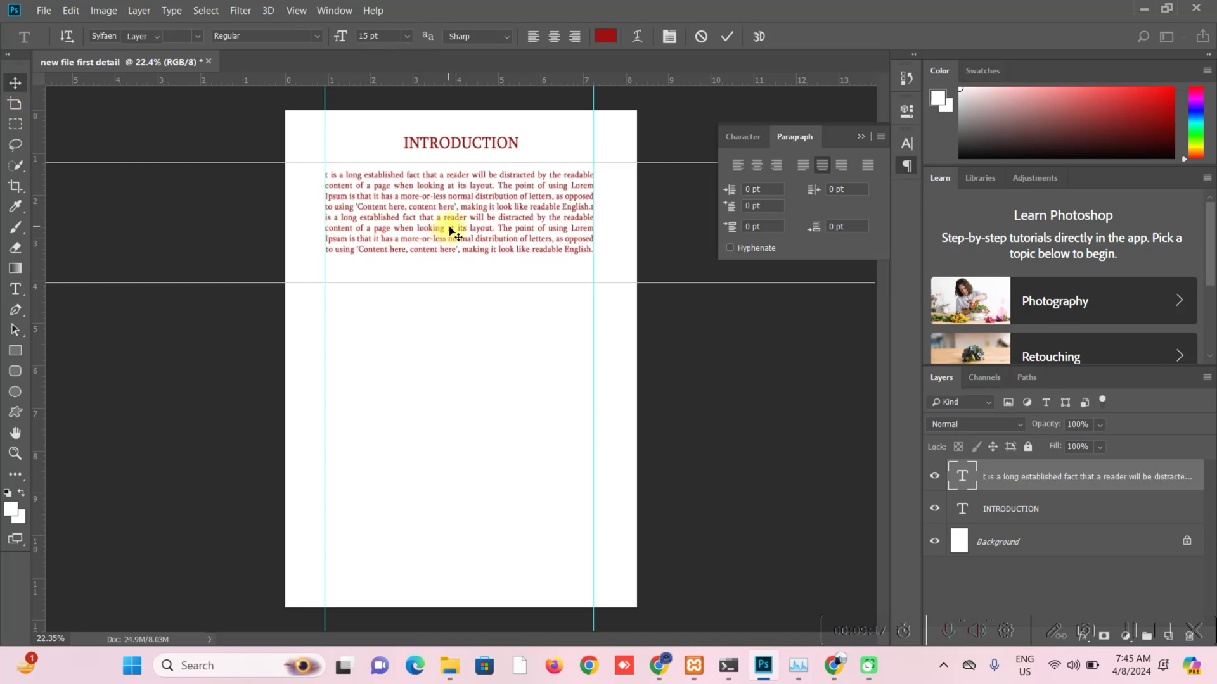
{"action": "left_click_drag", "start_coordinate": [448, 234], "coordinate": [448, 237]}
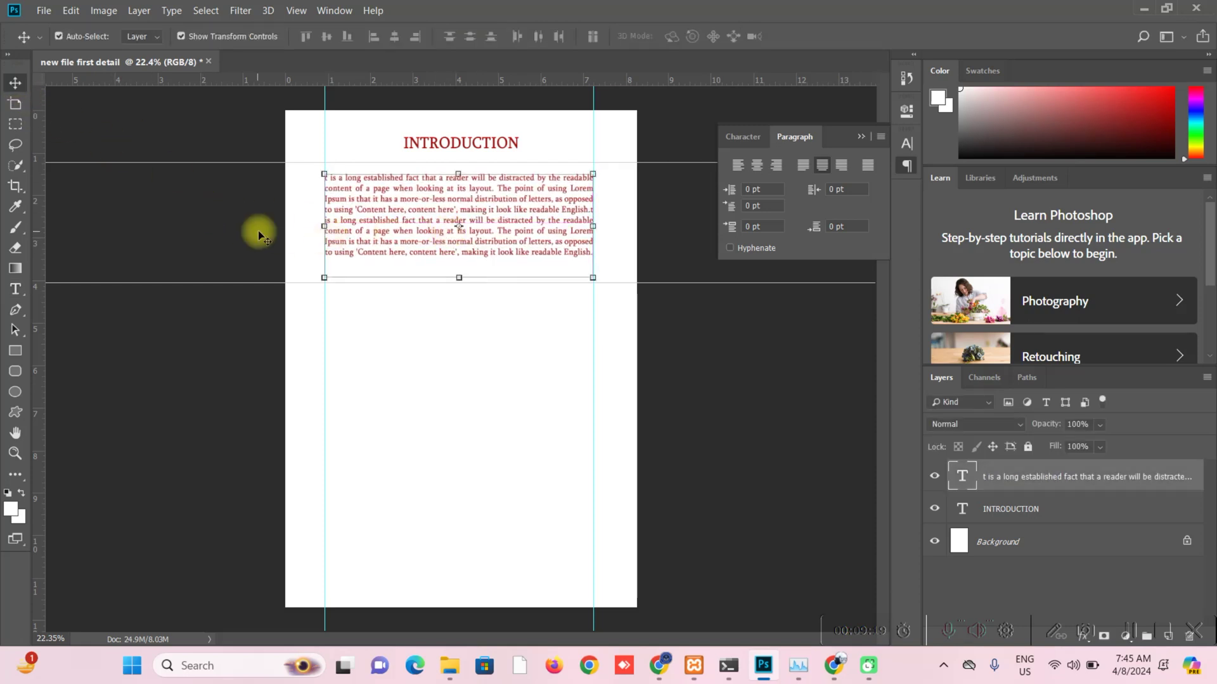
{"action": "left_click", "coordinate": [257, 231]}
{"action": "scroll", "coordinate": [257, 230], "scroll_direction": "up", "scroll_amount": 4}
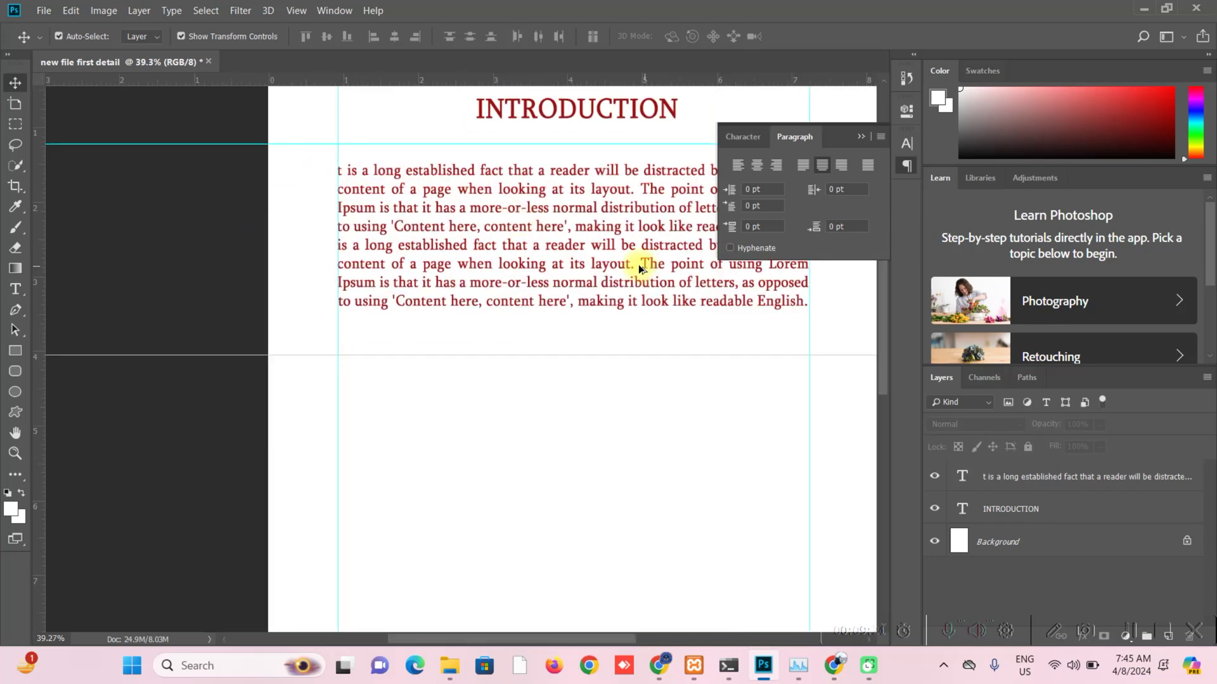
{"action": "left_click", "coordinate": [862, 137]}
{"action": "scroll", "coordinate": [727, 226], "scroll_direction": "up", "scroll_amount": 3}
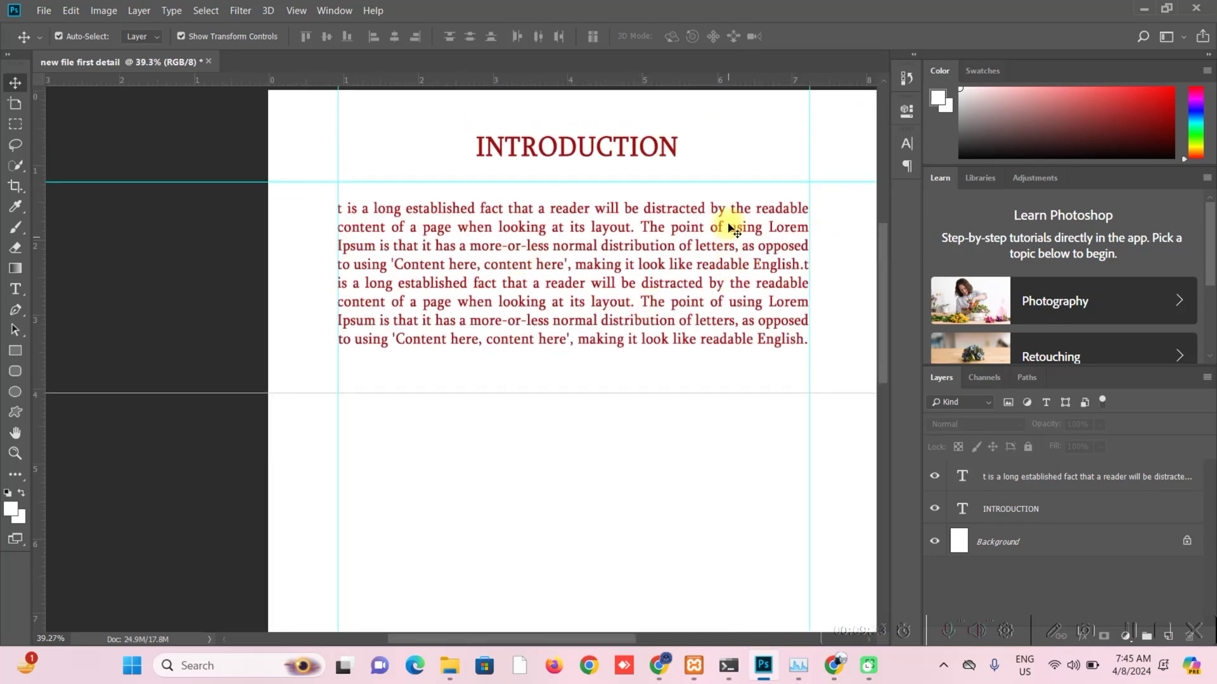
{"action": "left_click", "coordinate": [675, 333]}
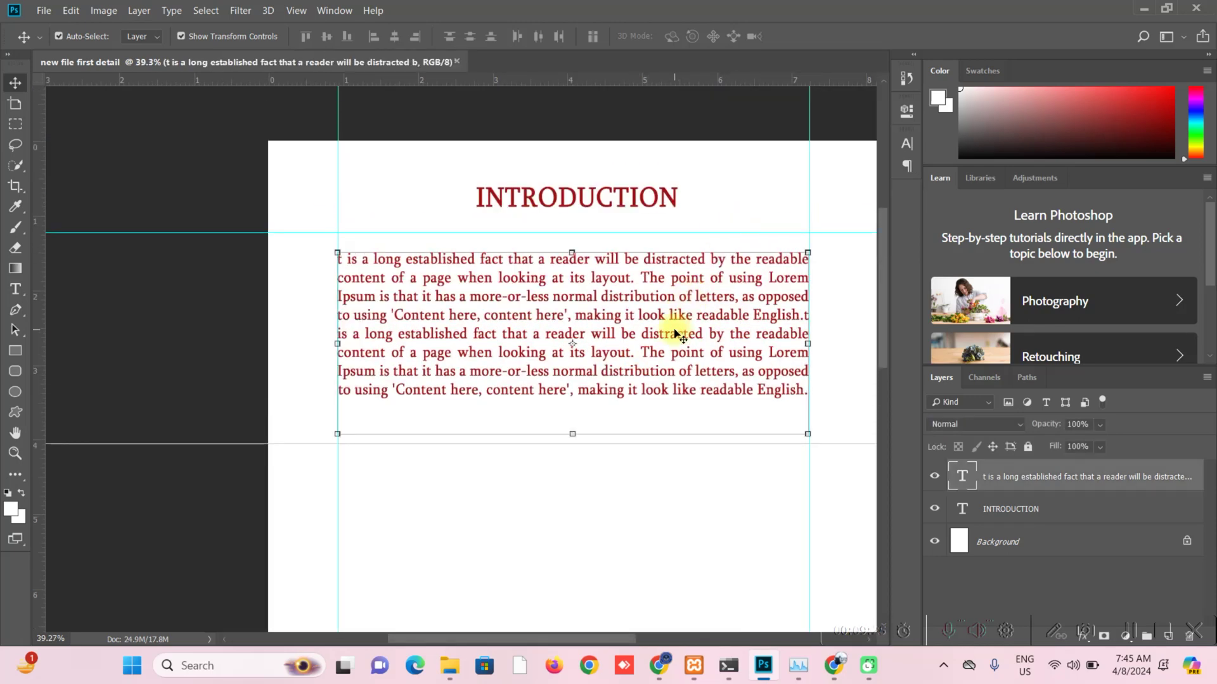
{"action": "scroll", "coordinate": [675, 333], "scroll_direction": "down", "scroll_amount": 3}
{"action": "scroll", "coordinate": [668, 320], "scroll_direction": "down", "scroll_amount": 1}
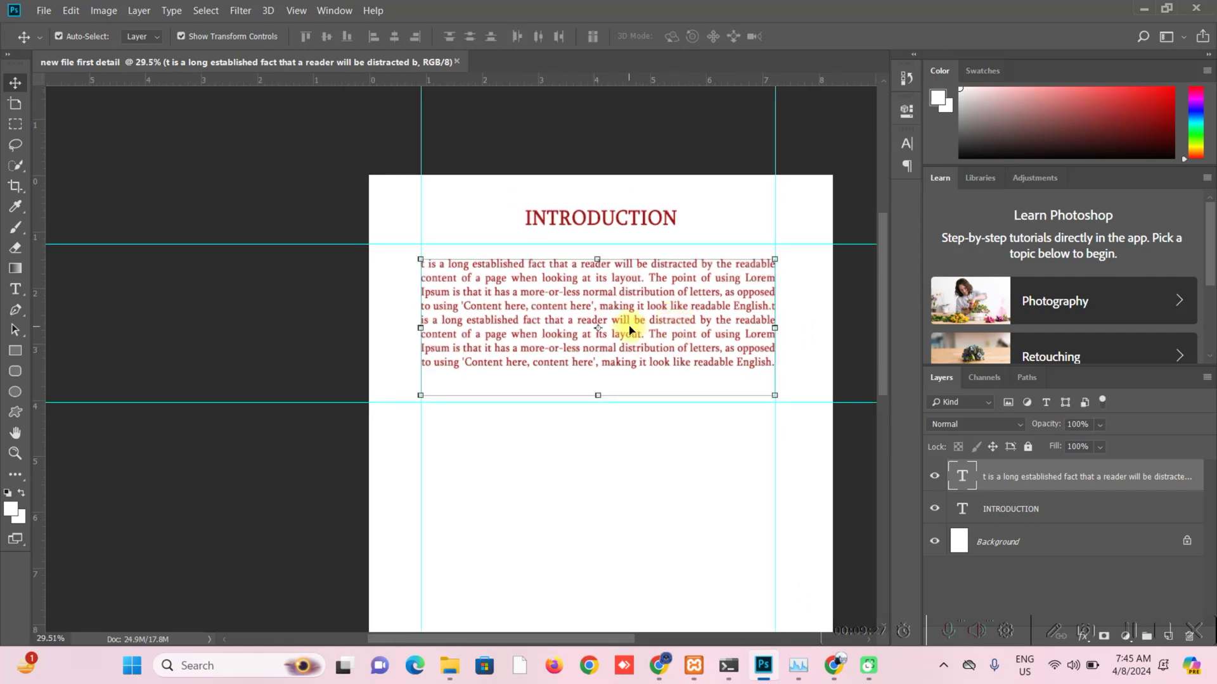
{"action": "scroll", "coordinate": [630, 326], "scroll_direction": "down", "scroll_amount": 3}
{"action": "scroll", "coordinate": [629, 328], "scroll_direction": "down", "scroll_amount": 2}
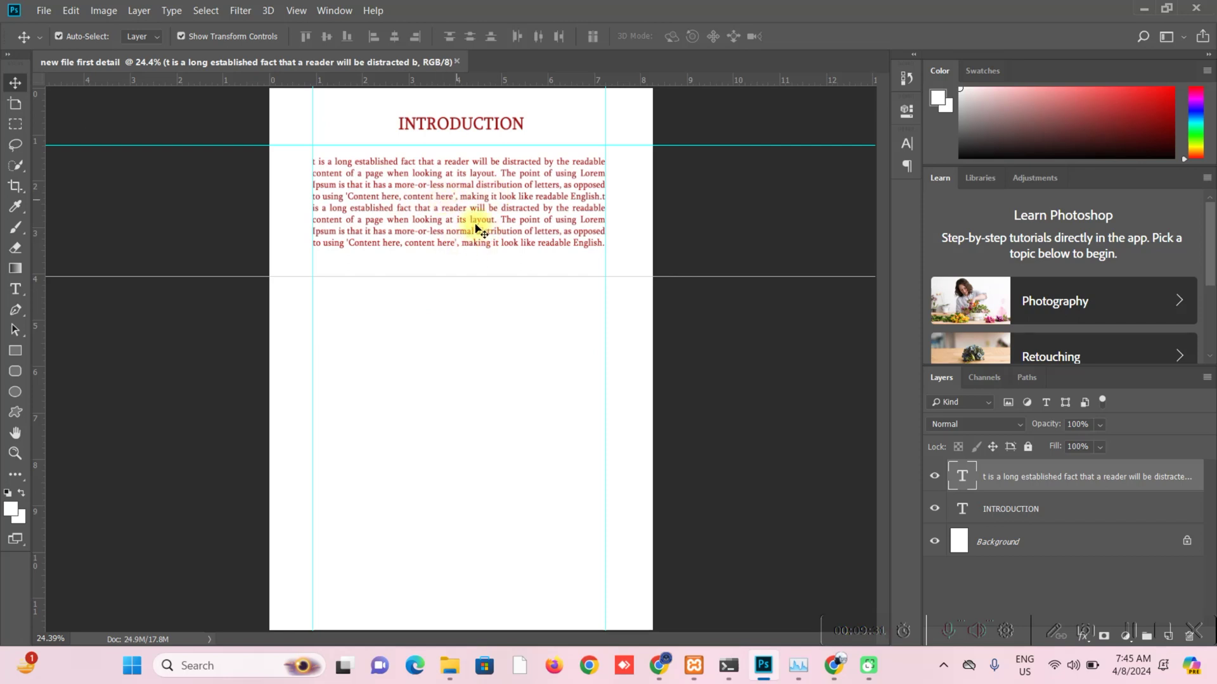
{"action": "left_click", "coordinate": [499, 390]}
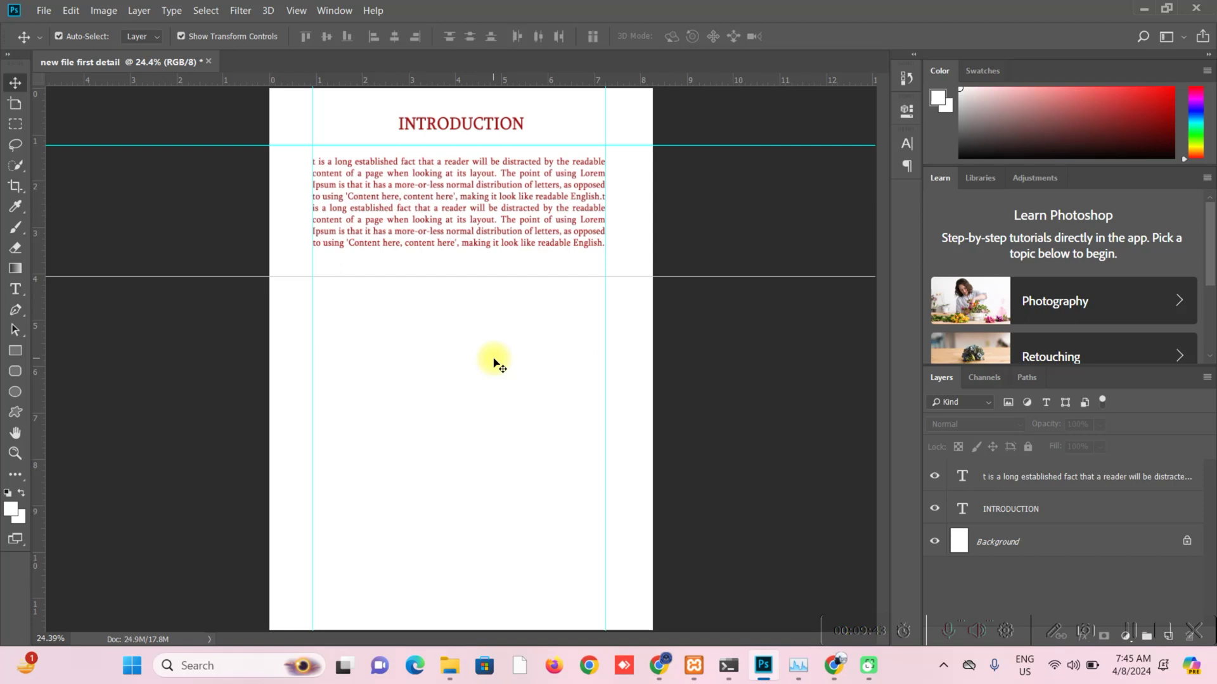
- Draw a circle of about 1443 px diameter below the 4 in guide with the Ellipse tool and fill it light gray
{"action": "left_click", "coordinate": [15, 393]}
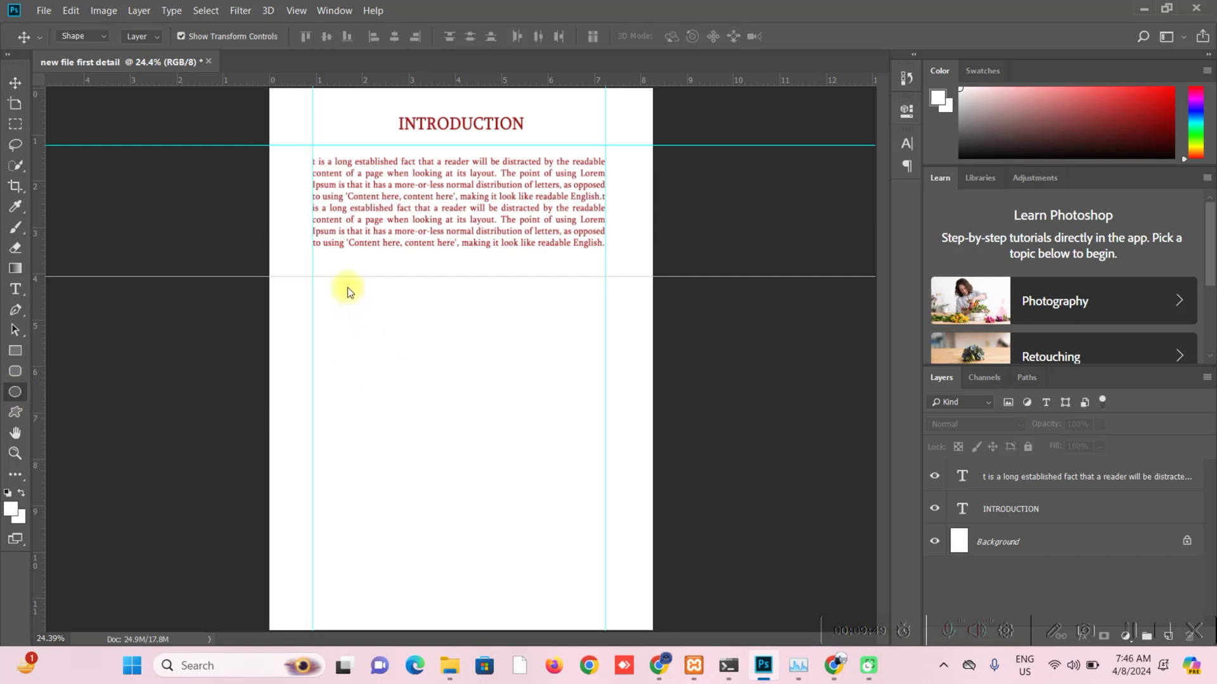
{"action": "left_click_drag", "start_coordinate": [347, 288], "coordinate": [589, 511]}
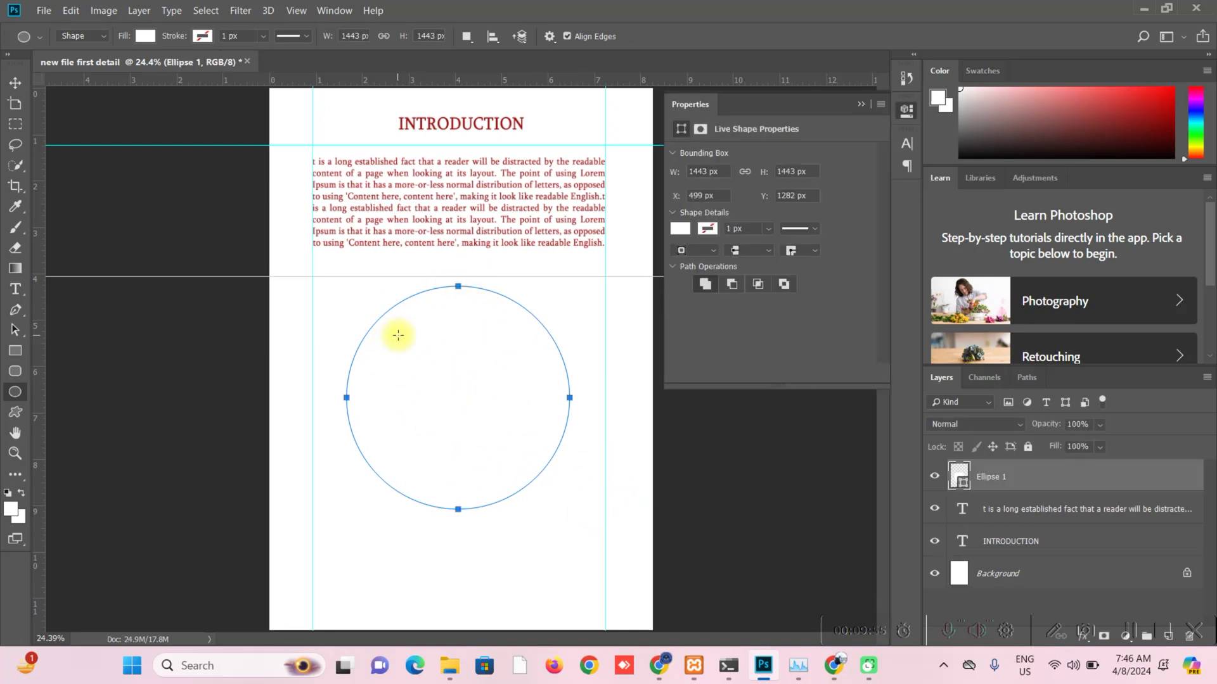
{"action": "left_click", "coordinate": [678, 230]}
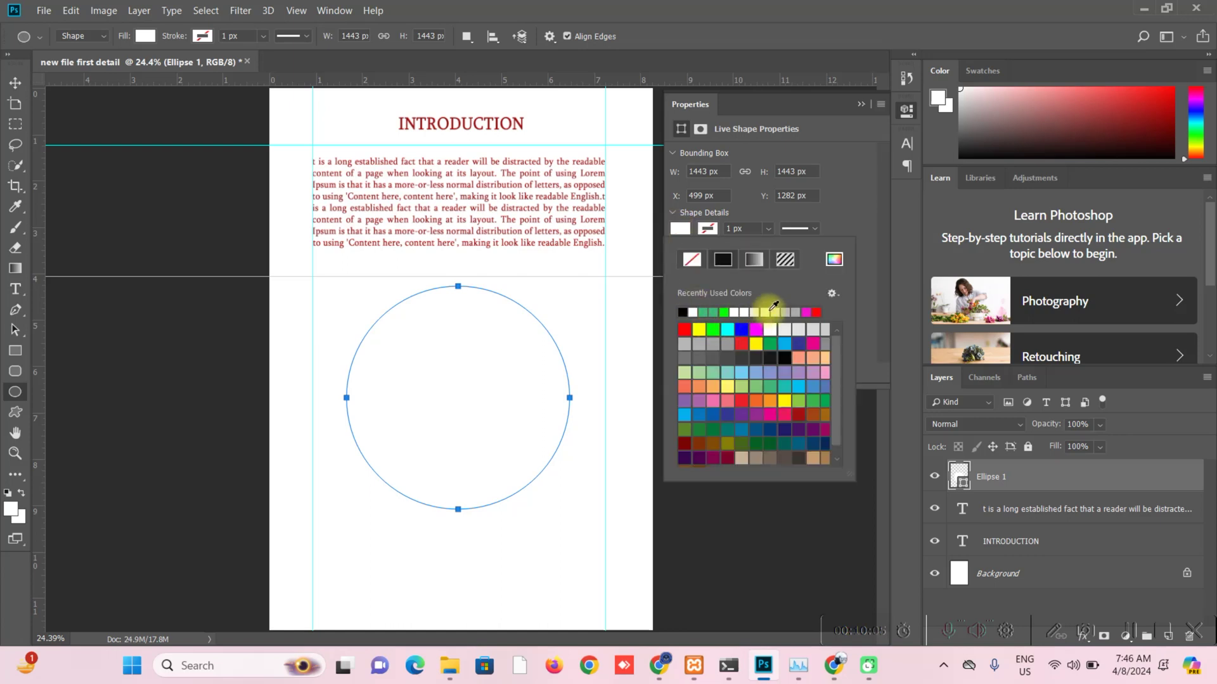
{"action": "left_click", "coordinate": [775, 310]}
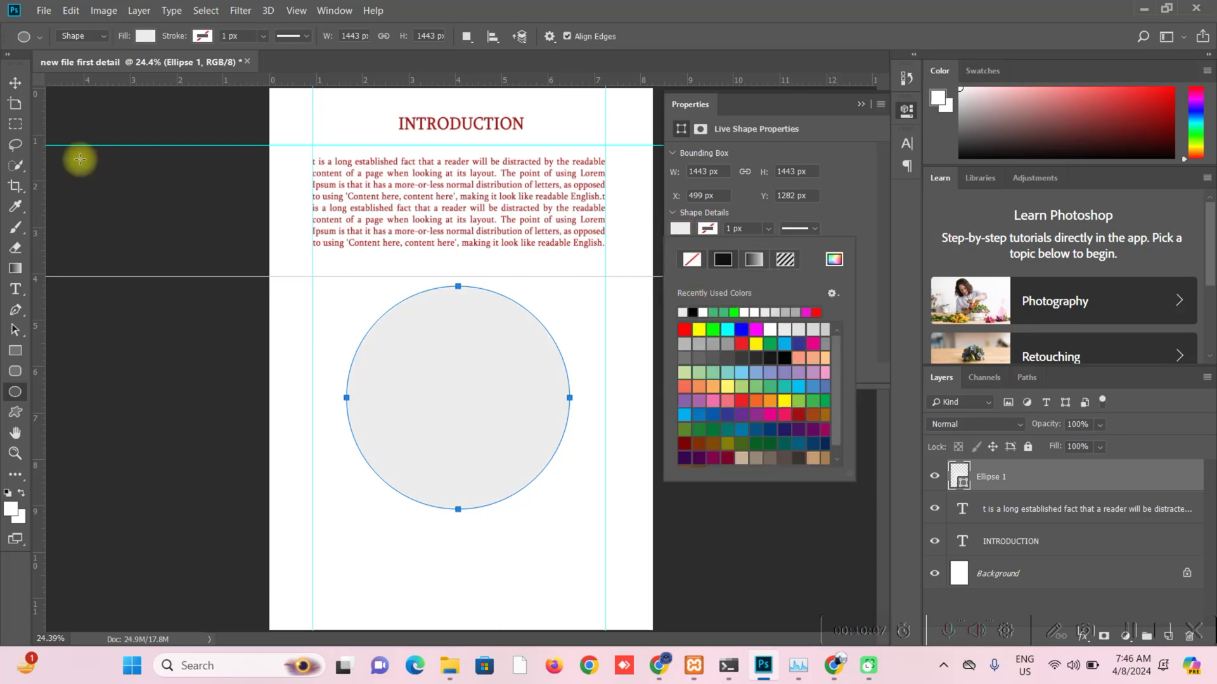
- Move the gray circle about 0.2 in to the left beneath the paragraph
{"action": "left_click", "coordinate": [19, 86]}
{"action": "left_click", "coordinate": [168, 228]}
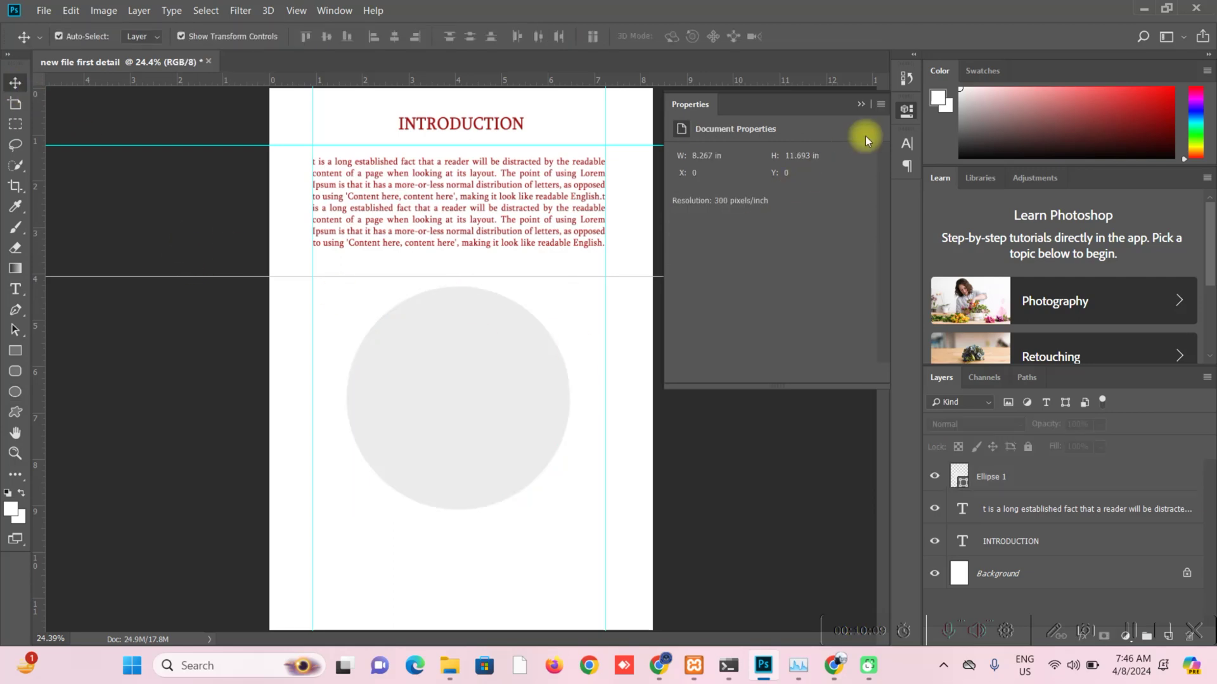
{"action": "left_click", "coordinate": [860, 104]}
{"action": "mouse_move", "coordinate": [438, 405]}
{"action": "left_mouse_down"}
{"action": "mouse_move", "coordinate": [426, 421]}
{"action": "mouse_move", "coordinate": [429, 405]}
{"action": "left_mouse_up"}
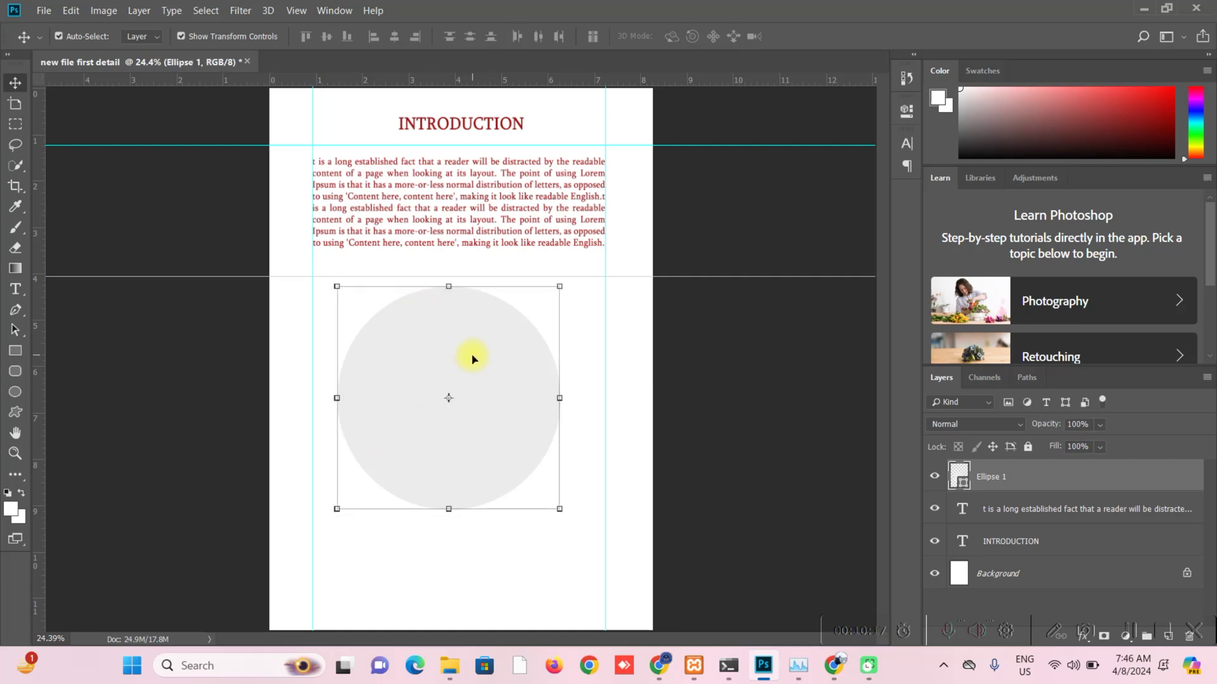
- Start area text inside the gray circle and paste the copied lorem ipsum text into it twice
{"action": "key", "text": "t"}
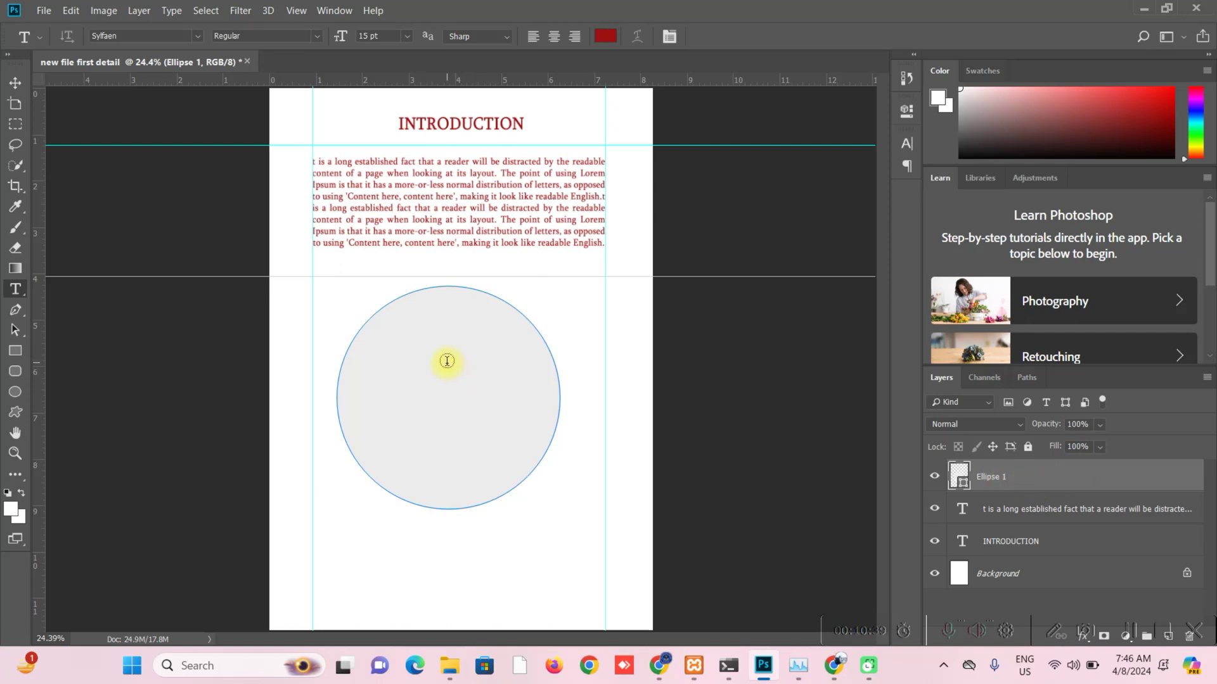
{"action": "left_click", "coordinate": [475, 384]}
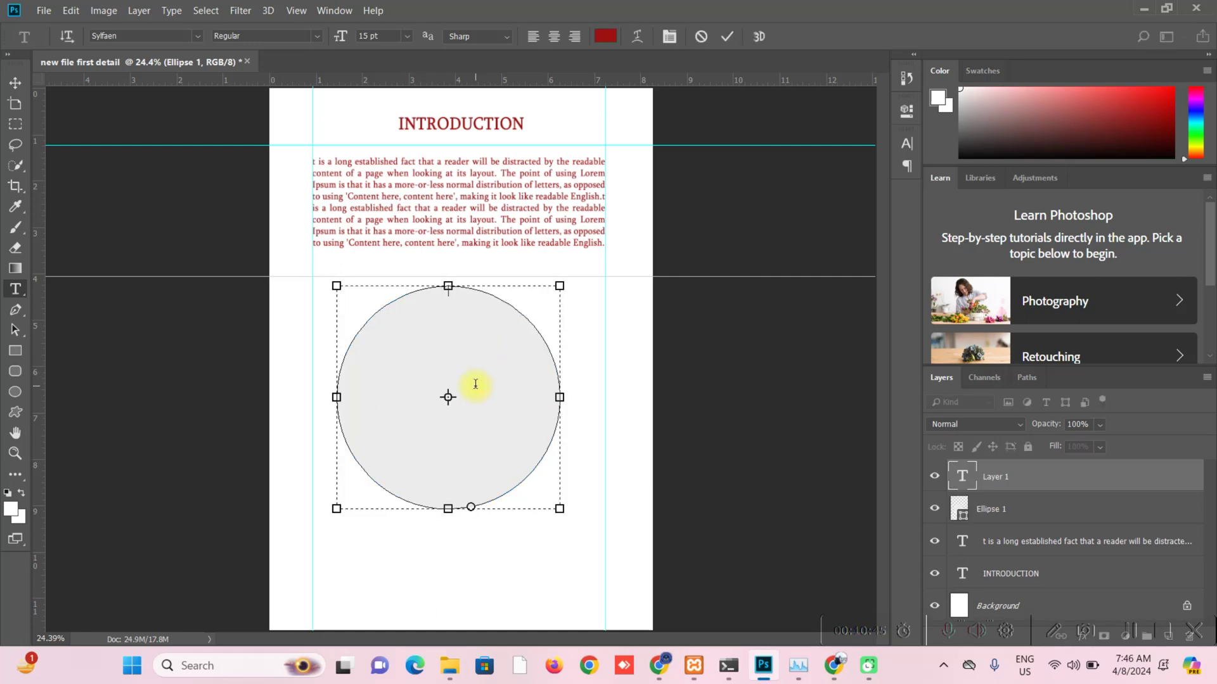
{"action": "type", "text": "t is a long established fact that a reader will be distracted by the readable content of a page when looking at its layout. The point of using Lorem Ipsum is that it has a more-or-less normal distribution of letters, as opposed to using 'Content here, content here', making it look like readable English."}
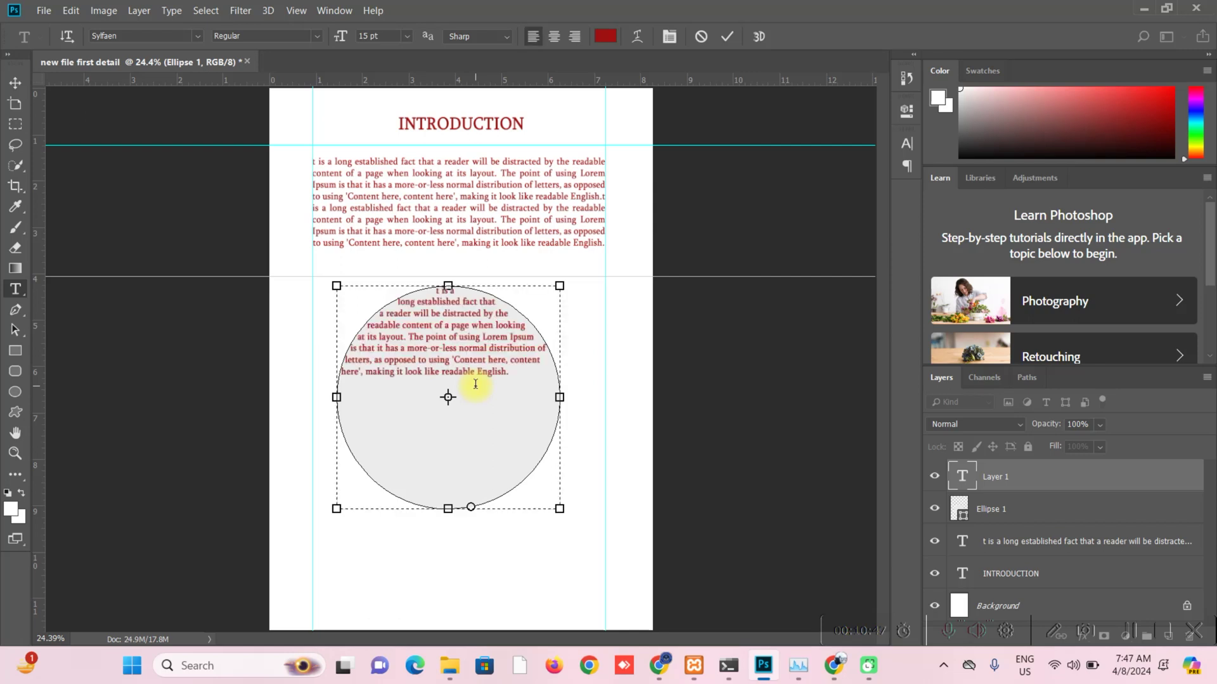
{"action": "type", "text": "t is a long established fact that a reader will be distracted by the readable content of a page when looking at its layout. The point of using Lorem Ipsum is that it has a more-or-less normal distribution of letters, as opposed to using 'Content here, content here', making it look like readable English."}
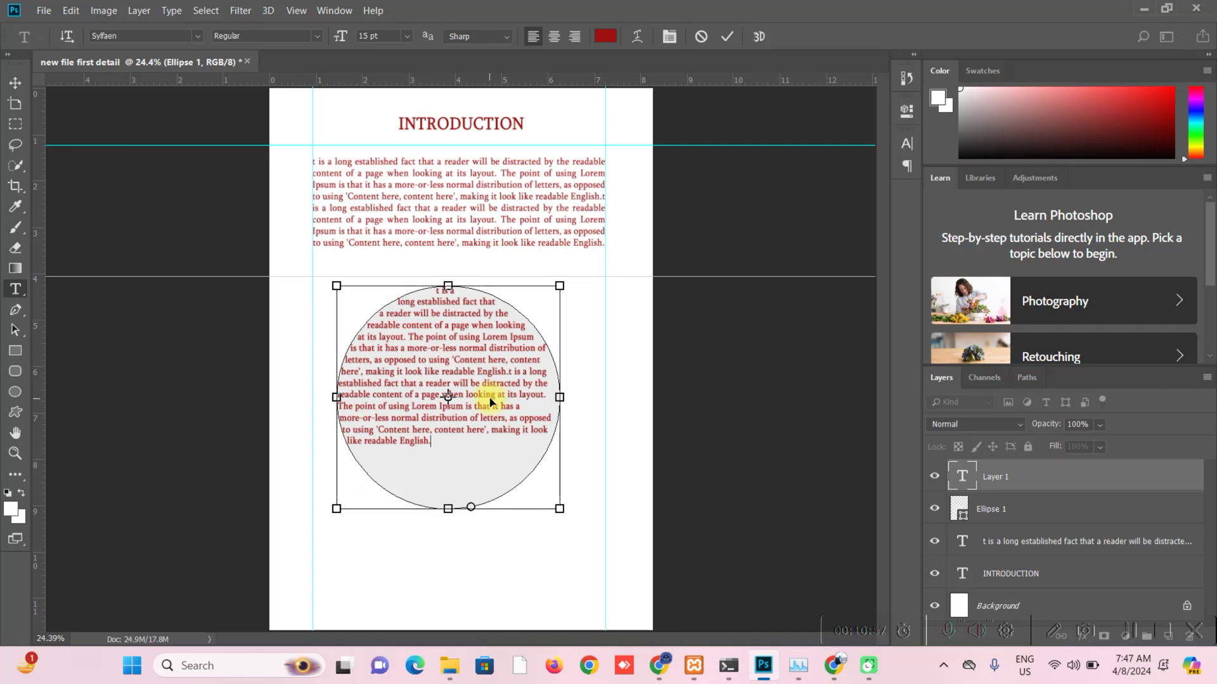
- Select all text inside the circle, set its alignment to Justify last centered, and commit the edit
{"action": "key", "text": "ctrl+a"}
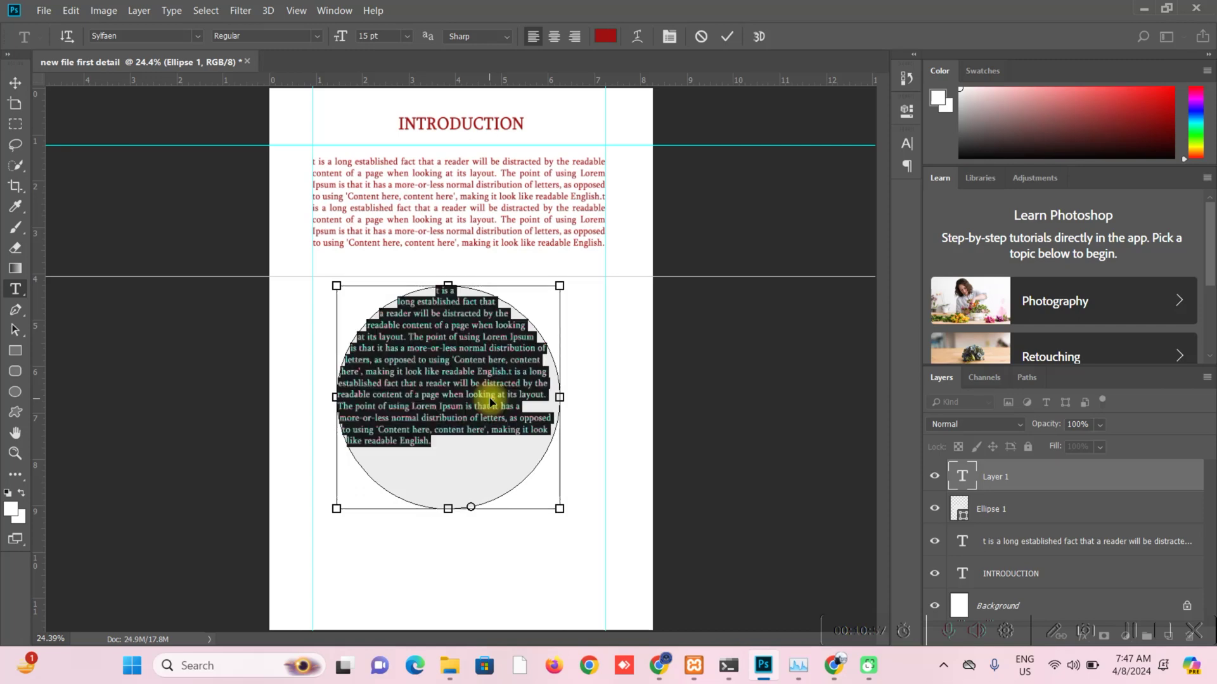
{"action": "left_click", "coordinate": [910, 146]}
{"action": "left_click", "coordinate": [793, 137]}
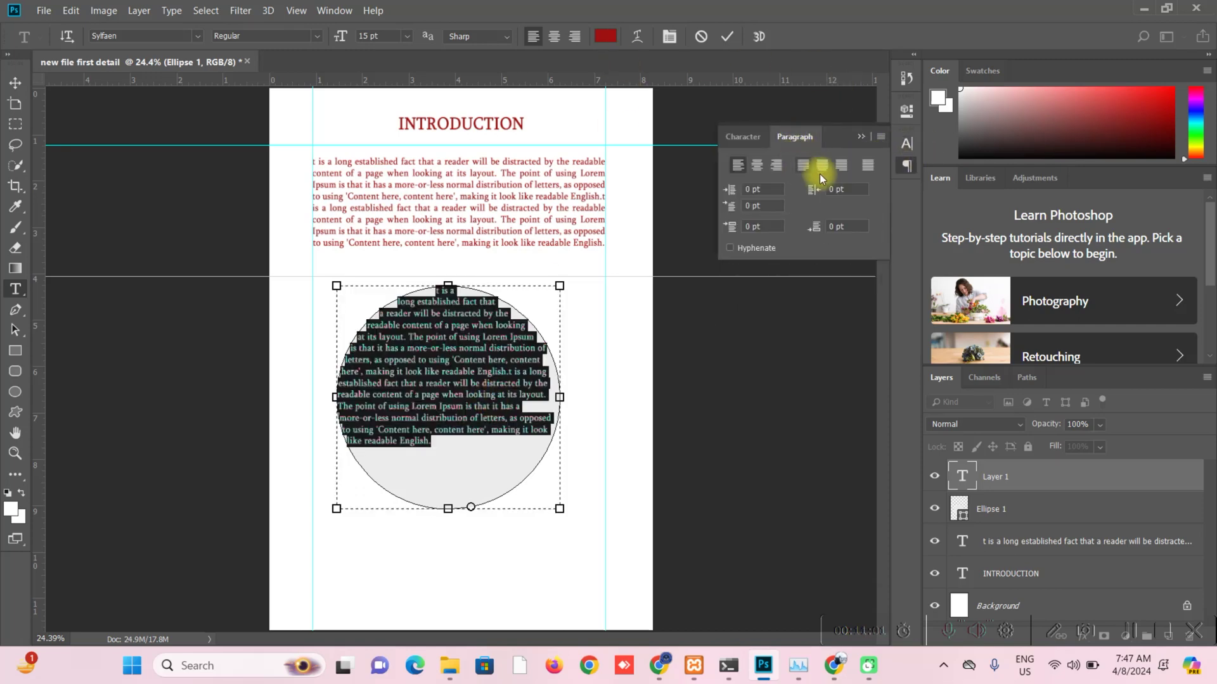
{"action": "left_click", "coordinate": [823, 166]}
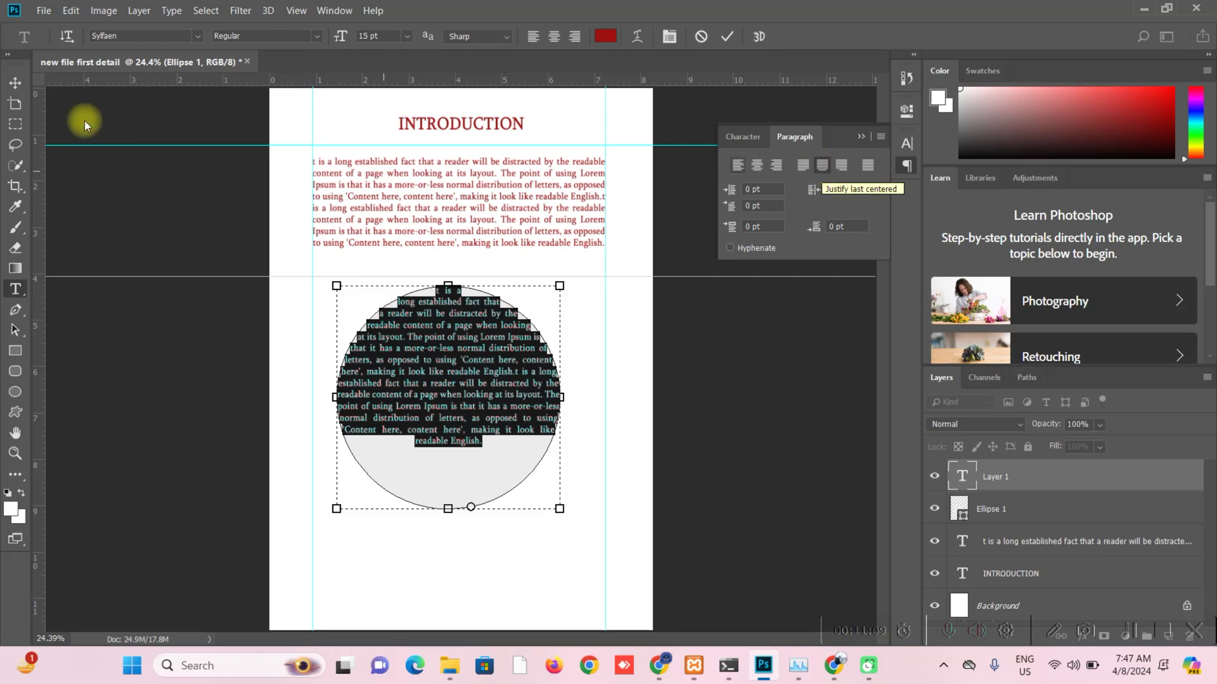
{"action": "left_click", "coordinate": [16, 83]}
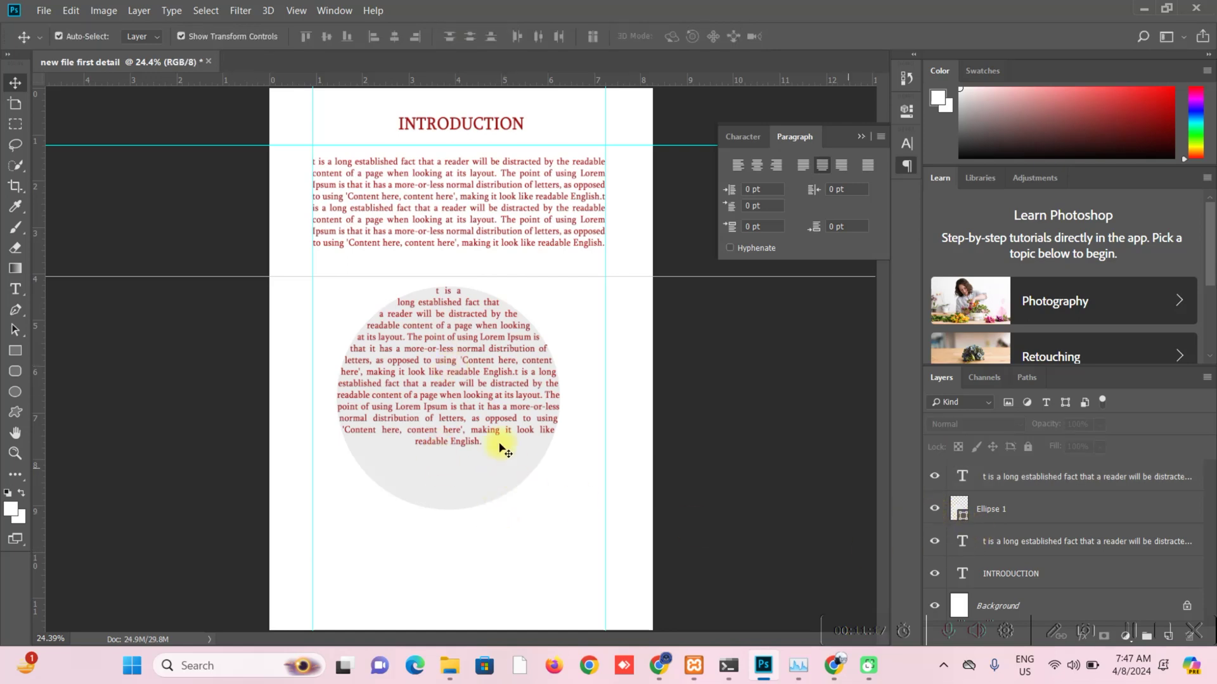
- Hide the Ellipse 1 layer to preview the circular text without its background, and show the layer again
{"action": "left_click", "coordinate": [491, 483]}
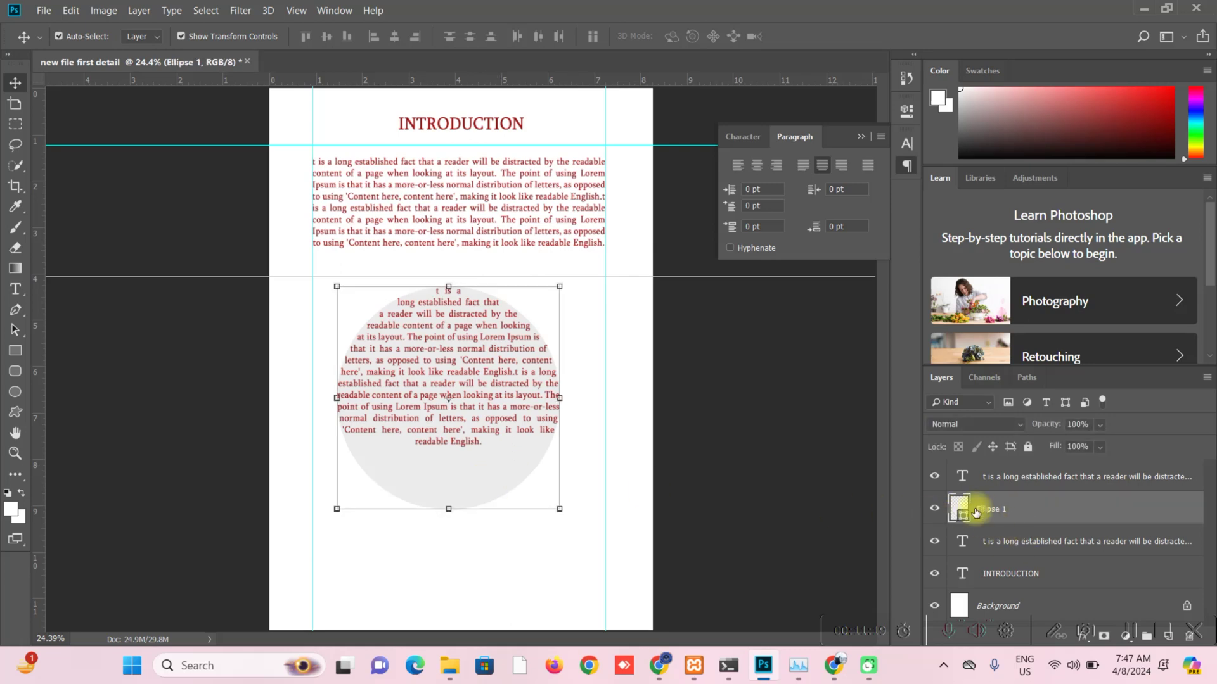
{"action": "left_click", "coordinate": [933, 512]}
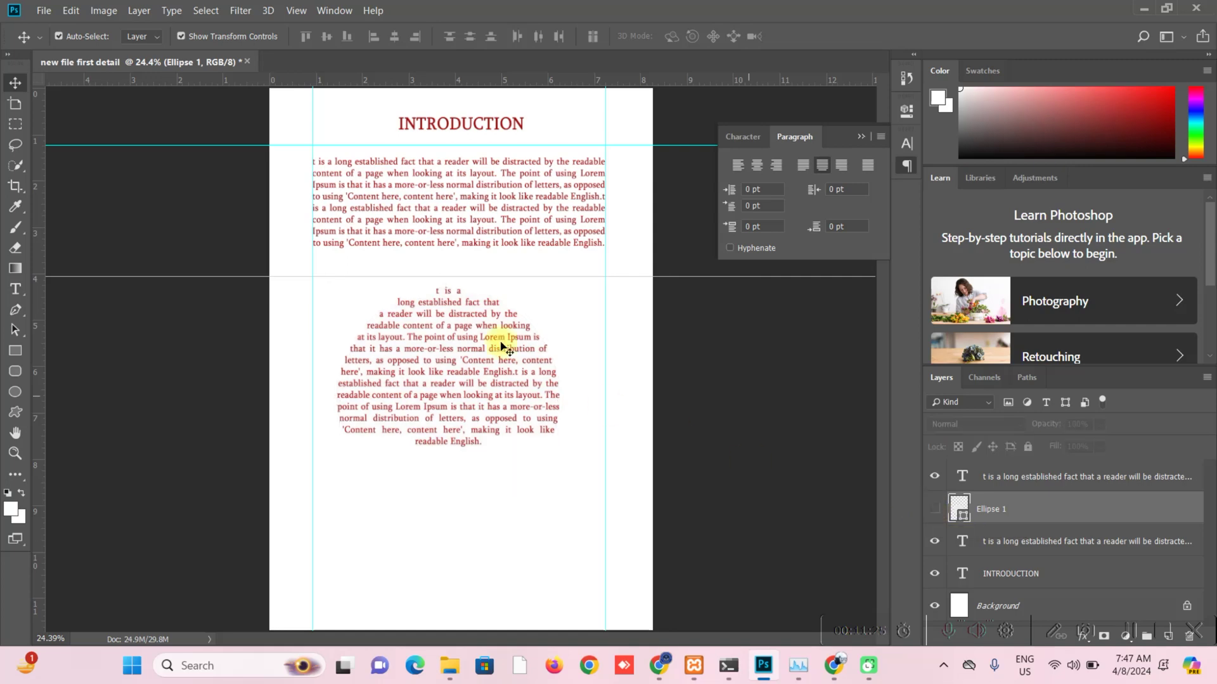
{"action": "left_click", "coordinate": [934, 508]}
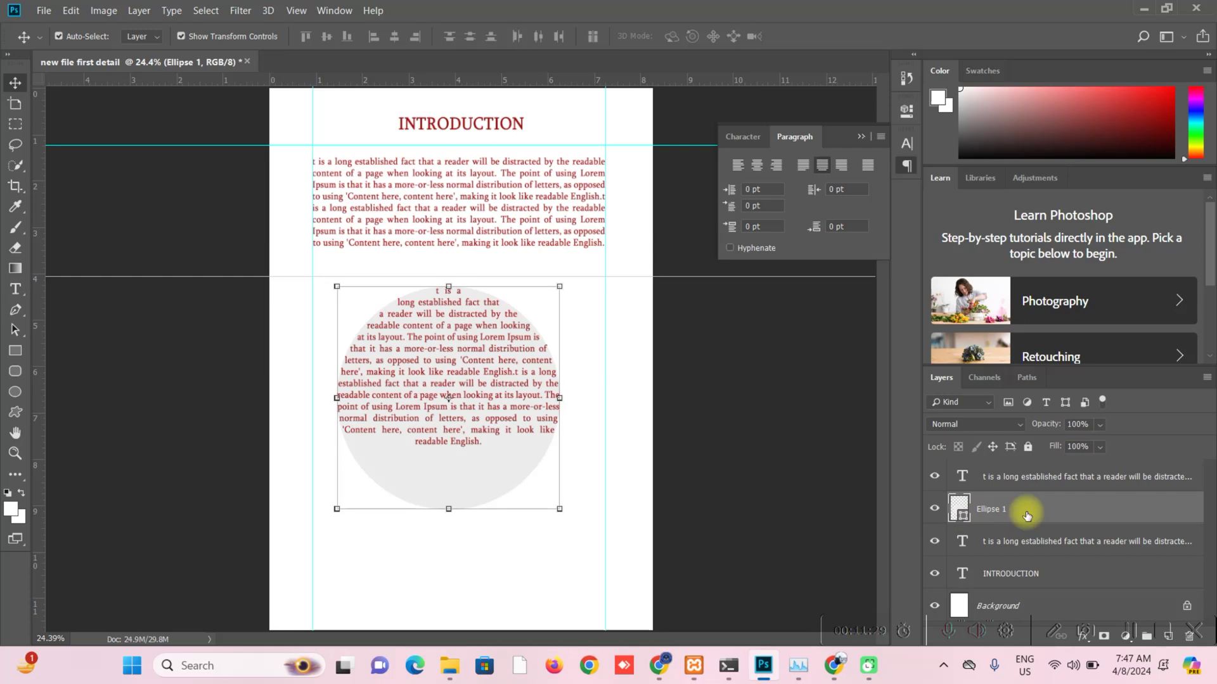
- Delete the Ellipse 1 layer and move the circular text straight up by about 0.26 in
{"action": "key", "text": "Delete"}
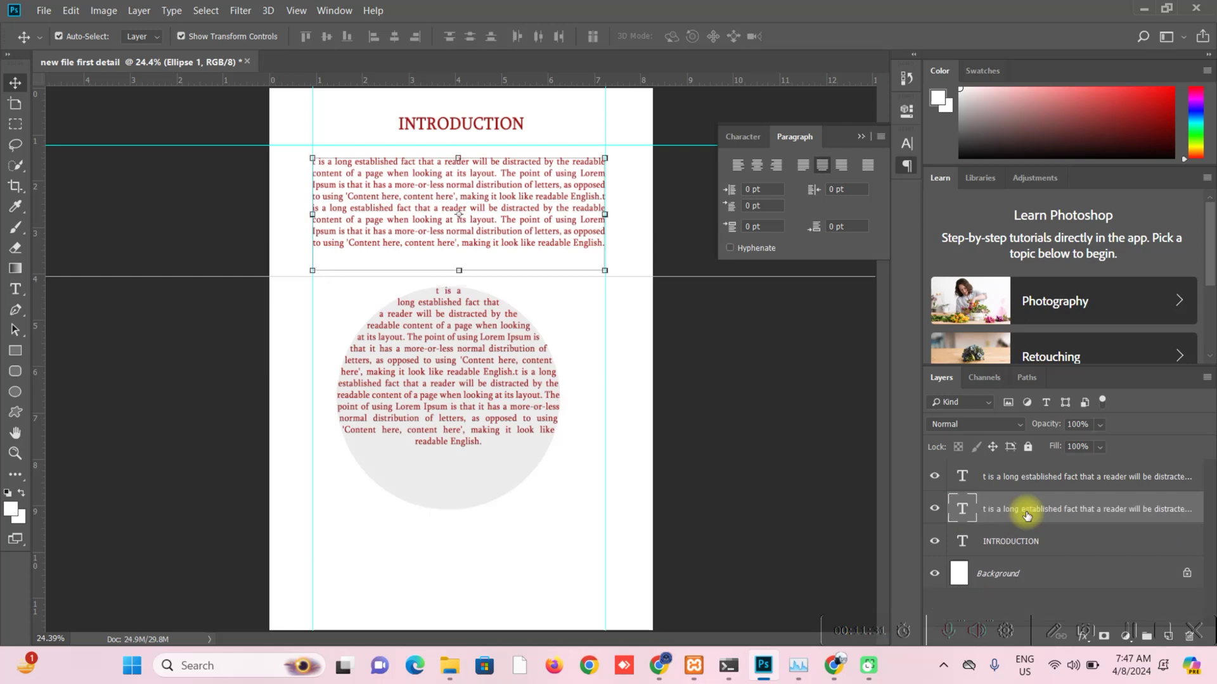
{"action": "left_click_drag", "start_coordinate": [472, 407], "coordinate": [472, 396]}
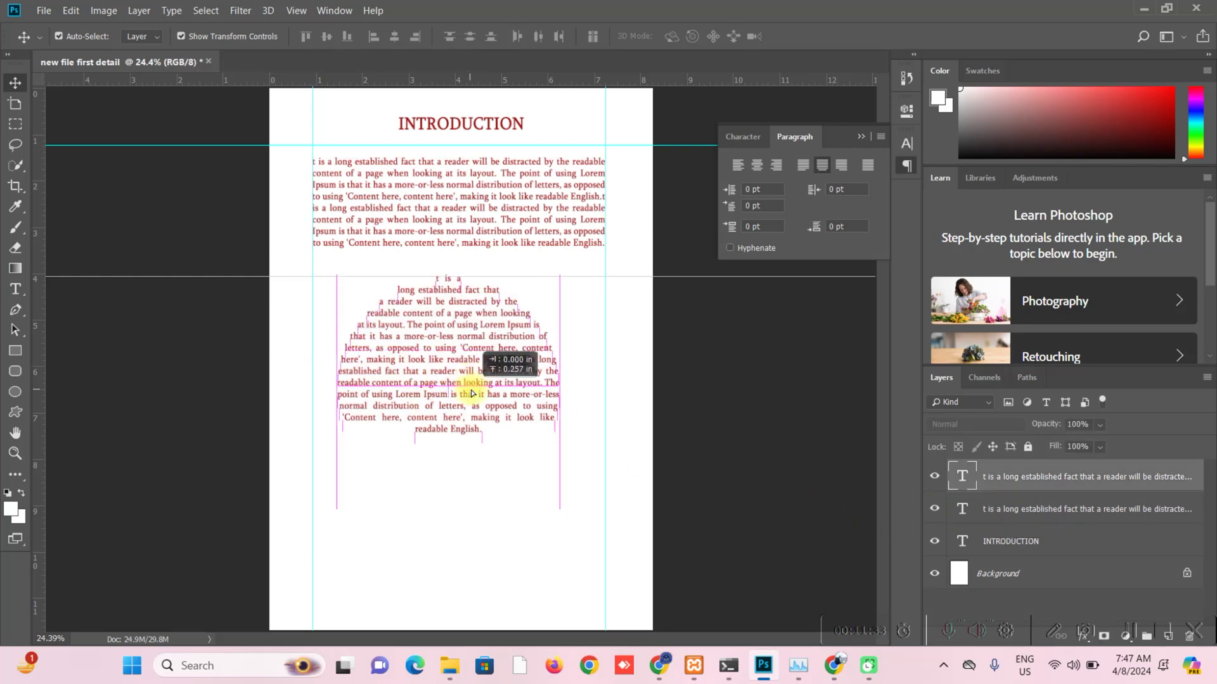
- Move the circular text slightly to the right, keeping it below the justified paragraph
{"action": "scroll", "coordinate": [404, 351], "scroll_direction": "up", "scroll_amount": 2}
{"action": "scroll", "coordinate": [405, 351], "scroll_direction": "up", "scroll_amount": 1}
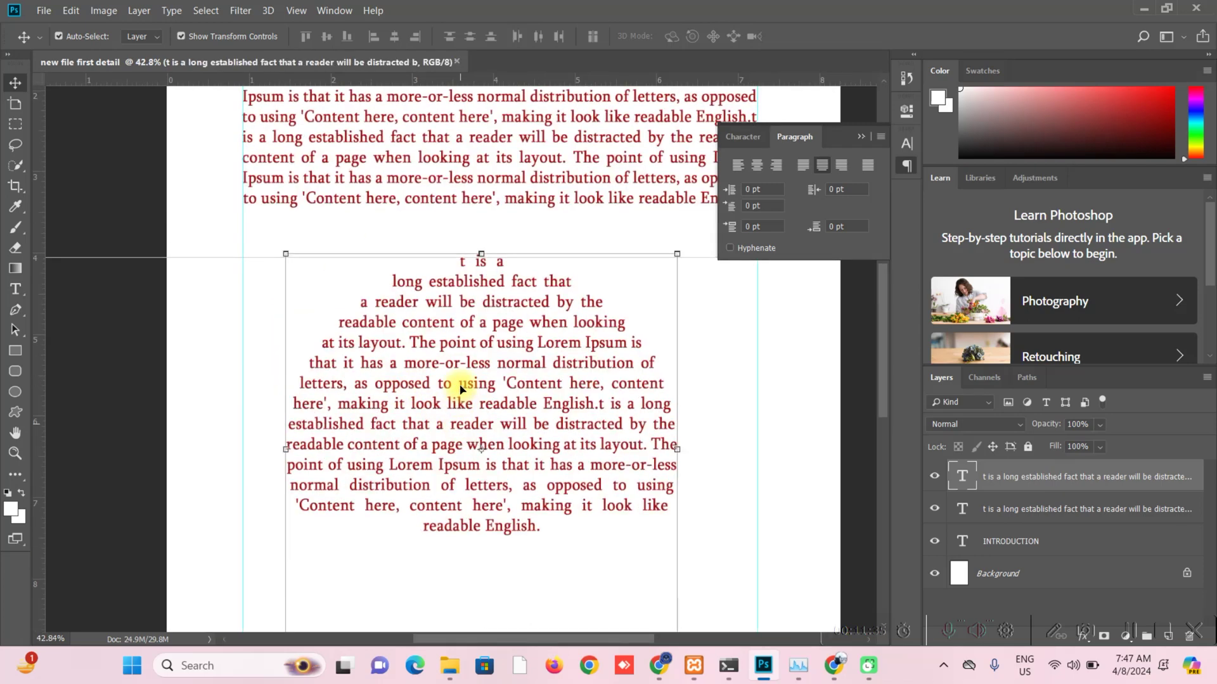
{"action": "scroll", "coordinate": [491, 413], "scroll_direction": "up", "scroll_amount": 1}
{"action": "left_click", "coordinate": [817, 412]}
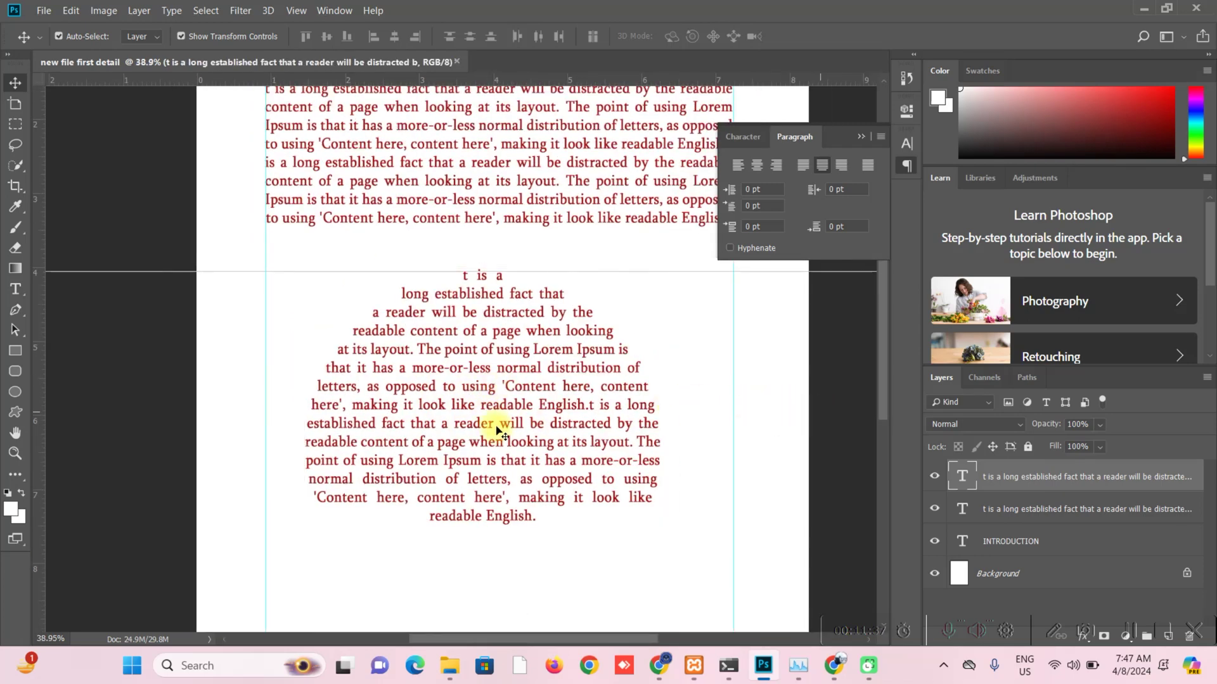
{"action": "scroll", "coordinate": [491, 421], "scroll_direction": "down", "scroll_amount": 2}
{"action": "left_click_drag", "start_coordinate": [480, 387], "coordinate": [485, 389]}
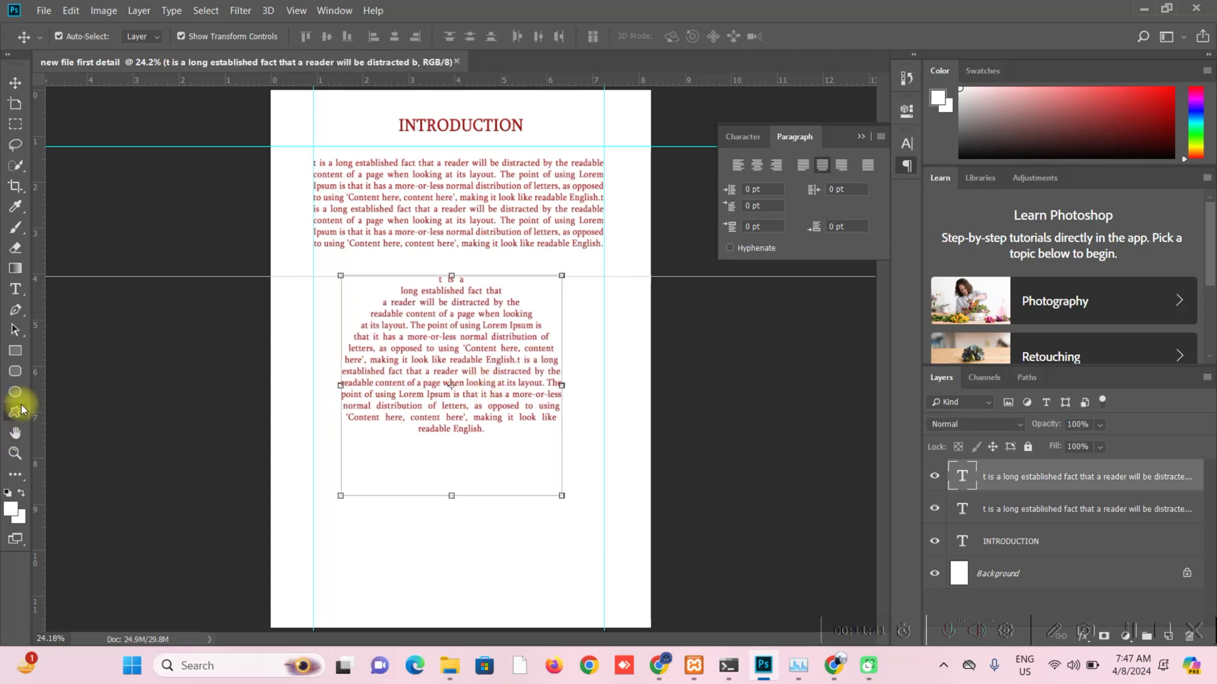
- Draw a custom shape with inward-curved sides, about 917 by 502 px, below the circular text and move it up toward the page's centre
{"action": "left_click", "coordinate": [19, 417]}
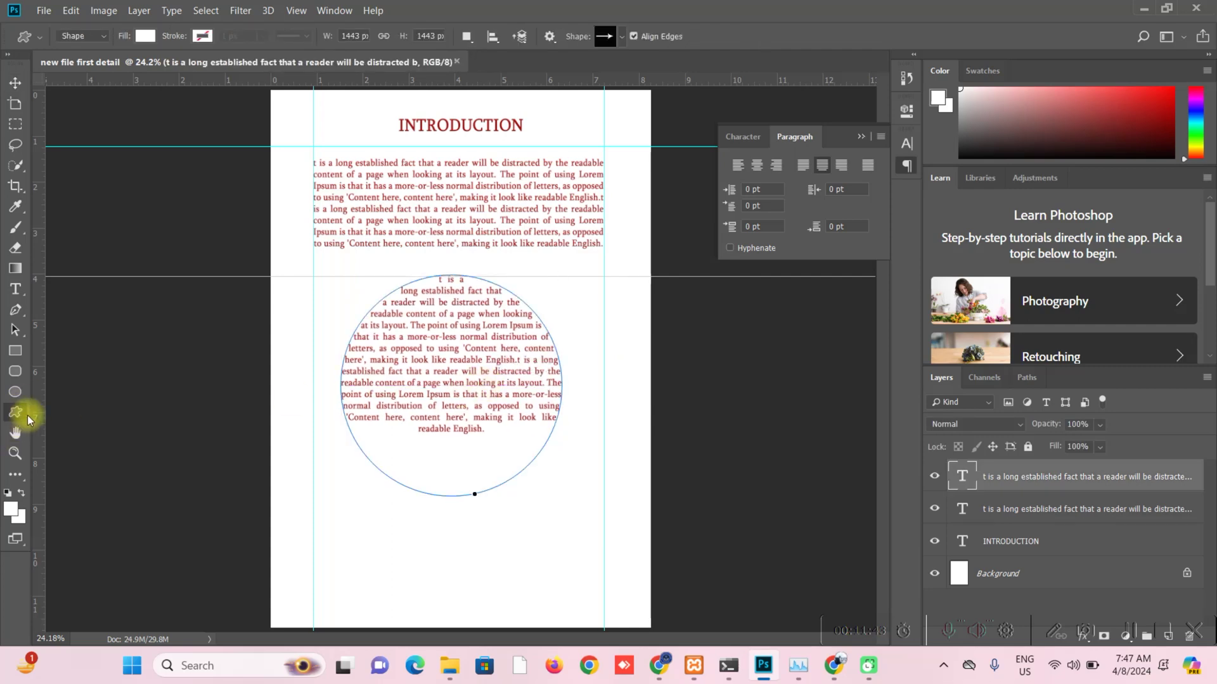
{"action": "left_click", "coordinate": [621, 37]}
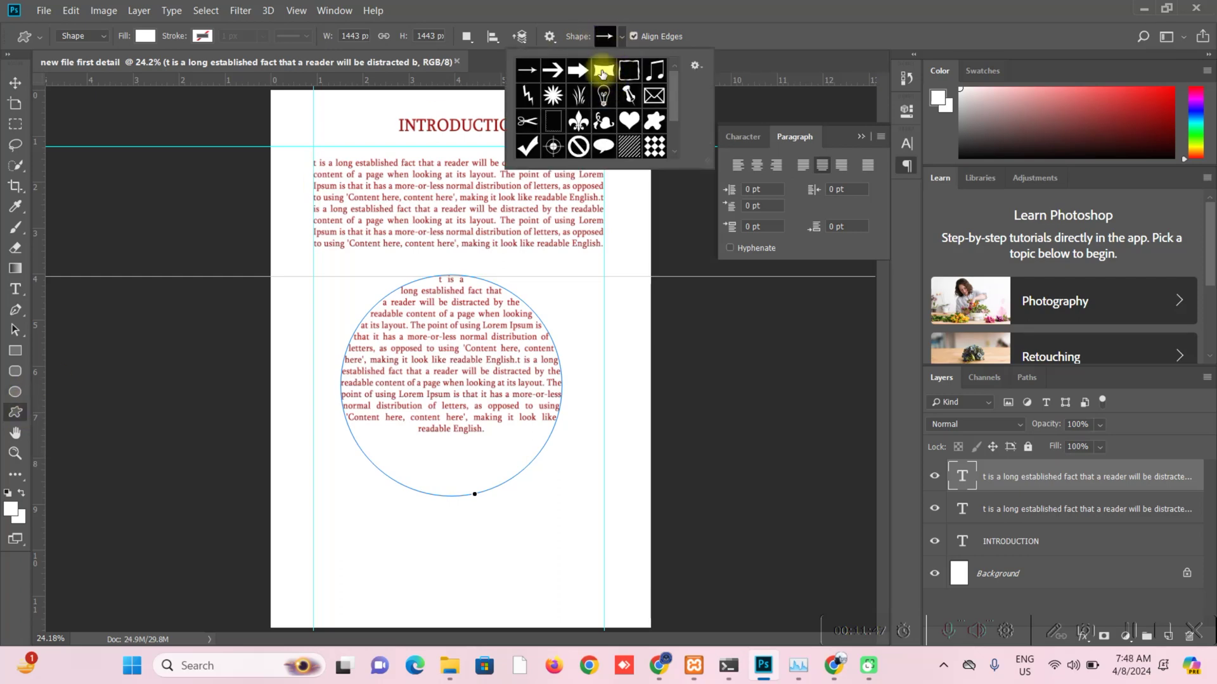
{"action": "left_click", "coordinate": [602, 72]}
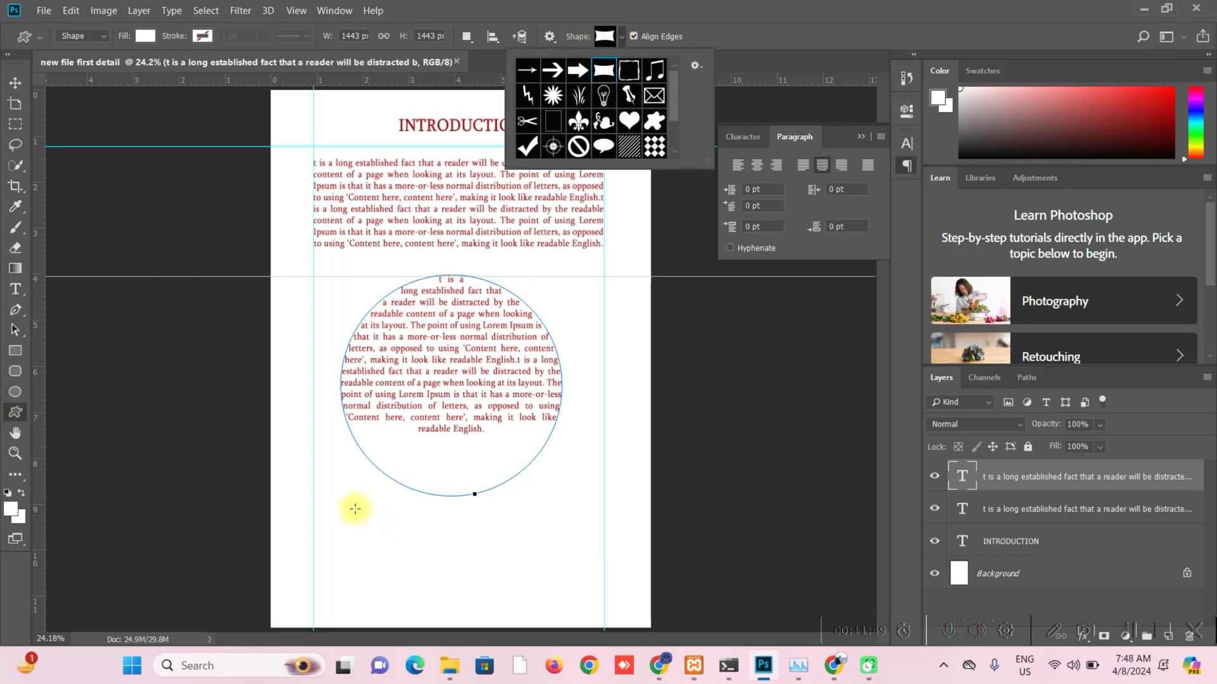
{"action": "left_click_drag", "start_coordinate": [329, 511], "coordinate": [609, 587]}
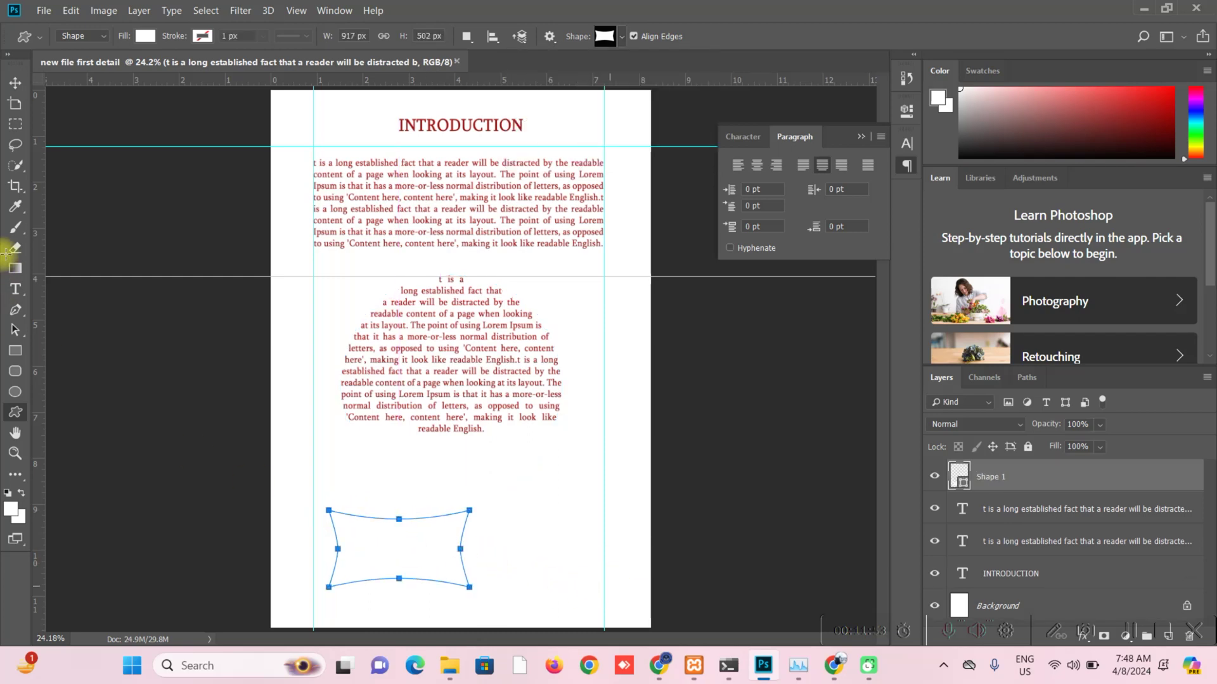
{"action": "left_click", "coordinate": [13, 82]}
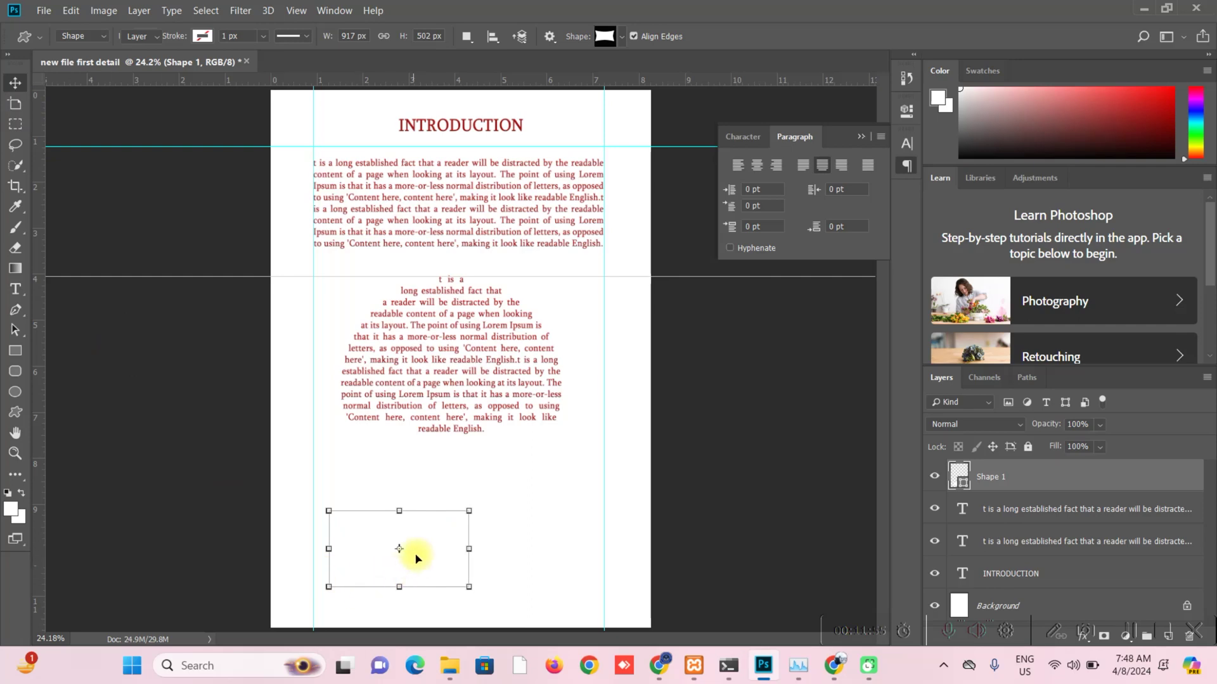
{"action": "left_click_drag", "start_coordinate": [413, 554], "coordinate": [473, 515]}
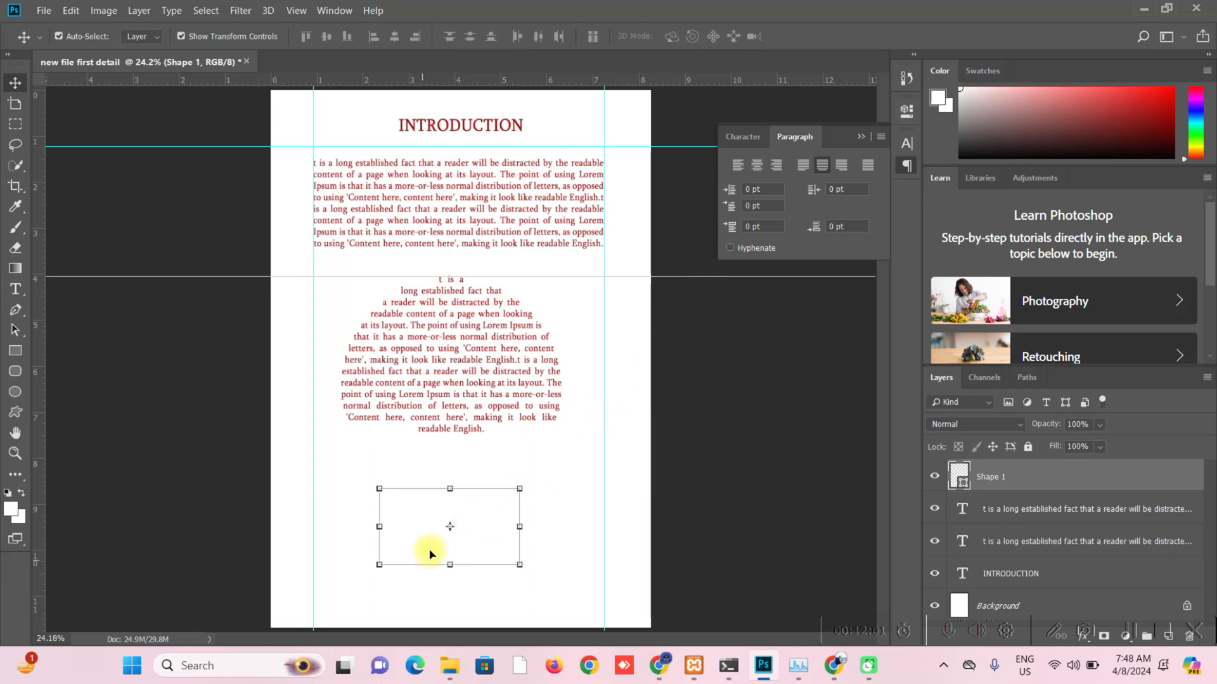
{"action": "left_click", "coordinate": [907, 110]}
{"action": "left_click", "coordinate": [907, 110]}
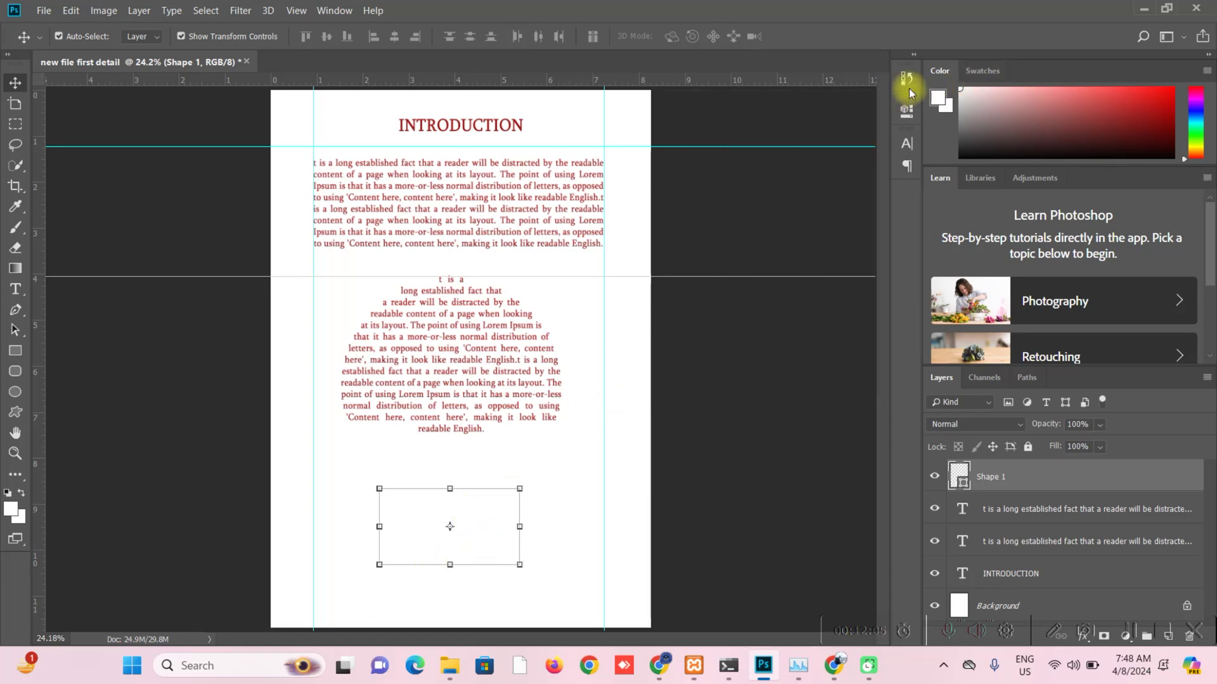
{"action": "left_click", "coordinate": [905, 77]}
{"action": "left_click", "coordinate": [904, 77]}
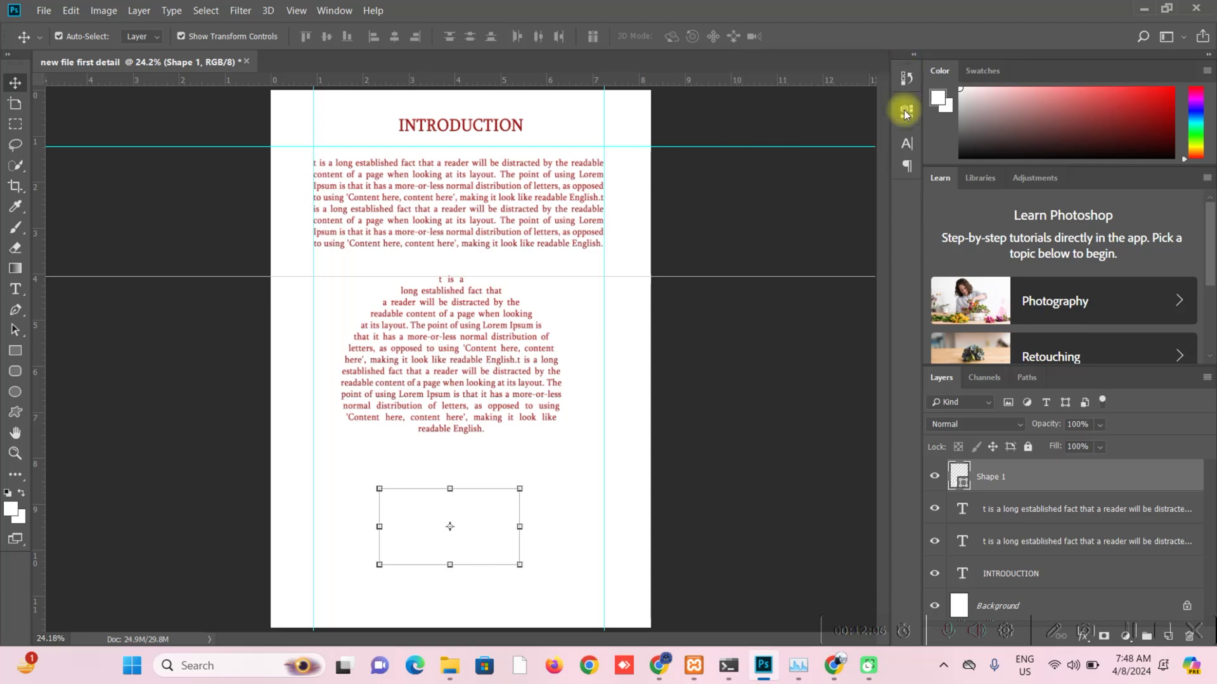
{"action": "left_click", "coordinate": [908, 144]}
{"action": "left_click", "coordinate": [908, 144]}
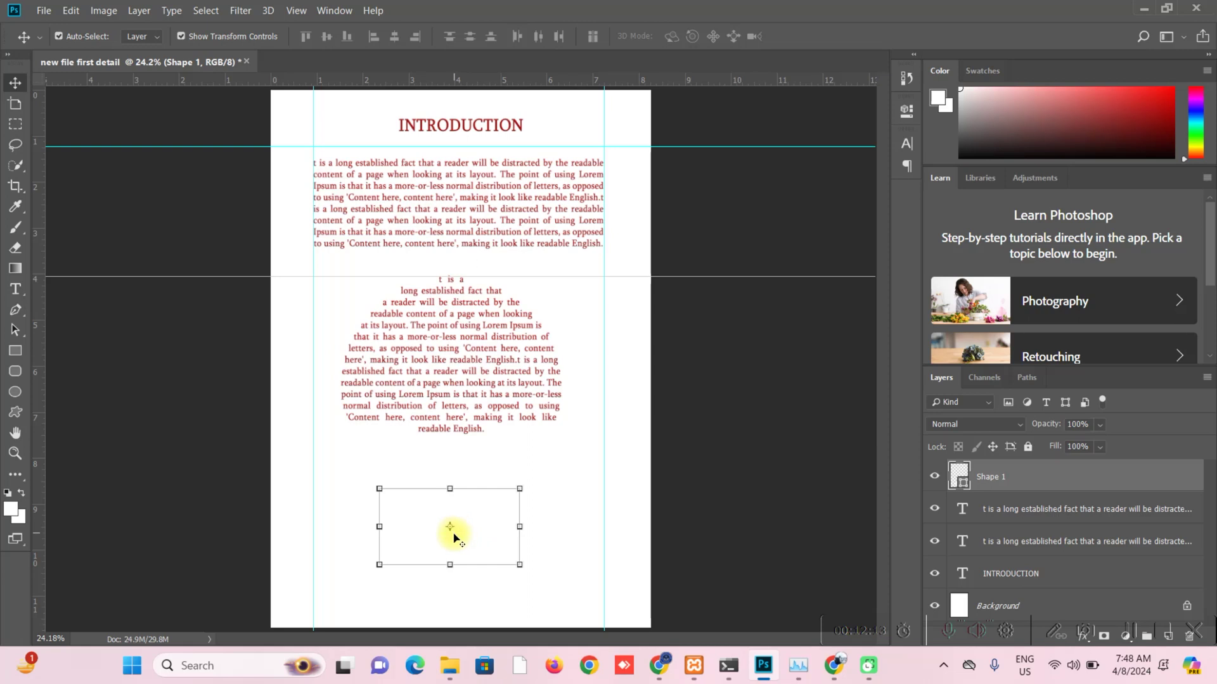
- Apply a red Color Overlay layer style to the Shape 1 layer
{"action": "right_click", "coordinate": [1013, 487]}
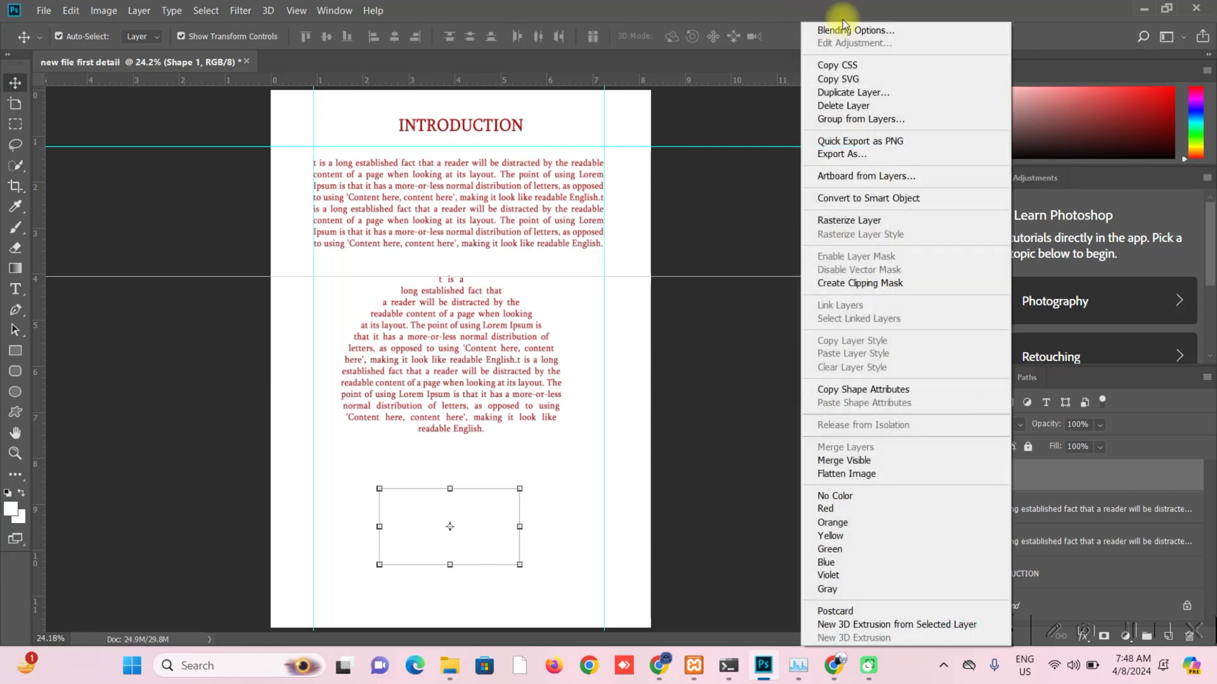
{"action": "left_click", "coordinate": [849, 34]}
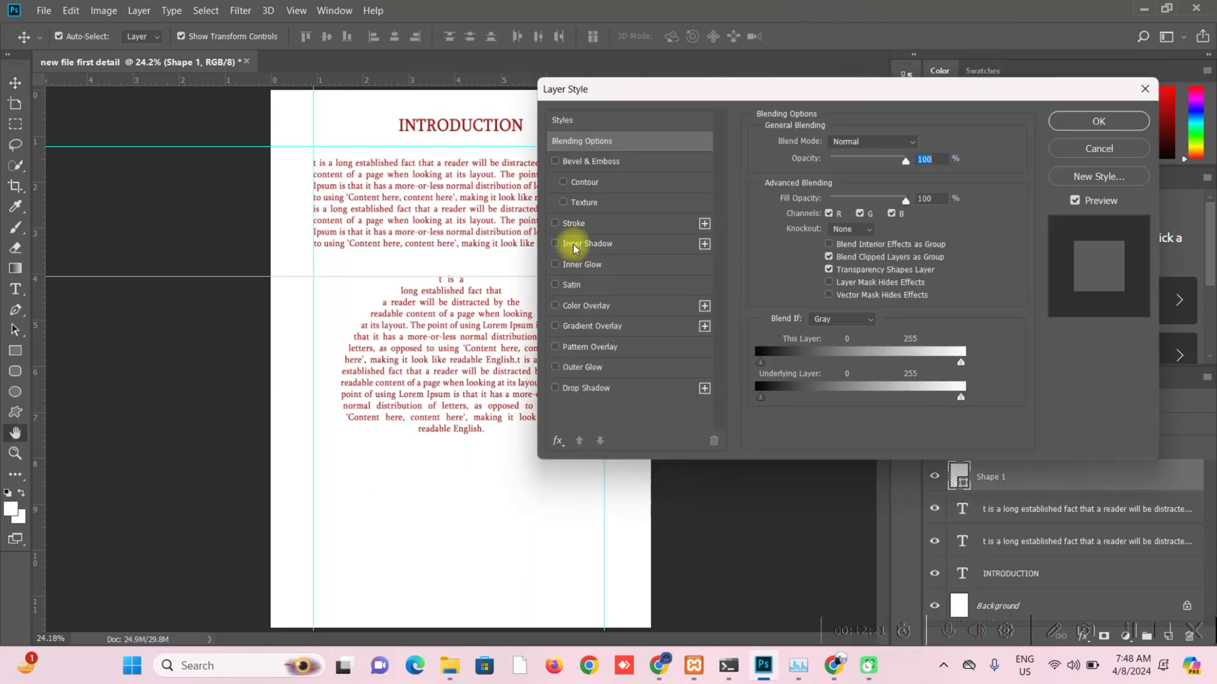
{"action": "left_click", "coordinate": [555, 305]}
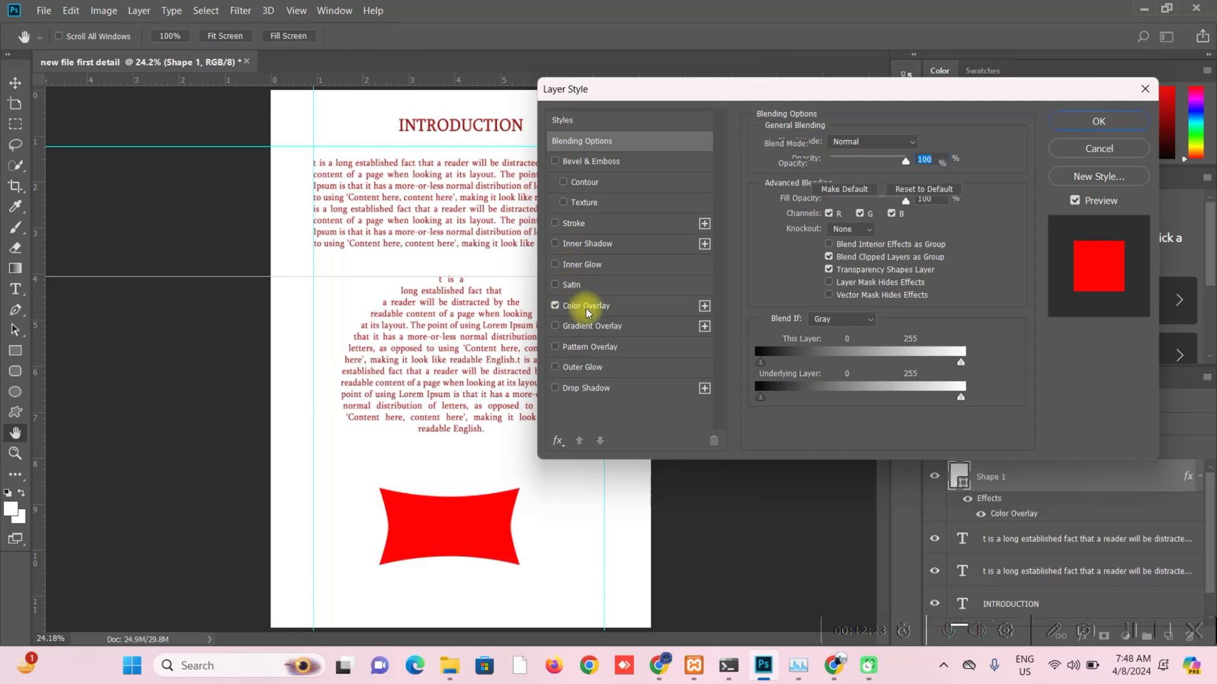
{"action": "left_click", "coordinate": [587, 309]}
{"action": "left_click", "coordinate": [1081, 121]}
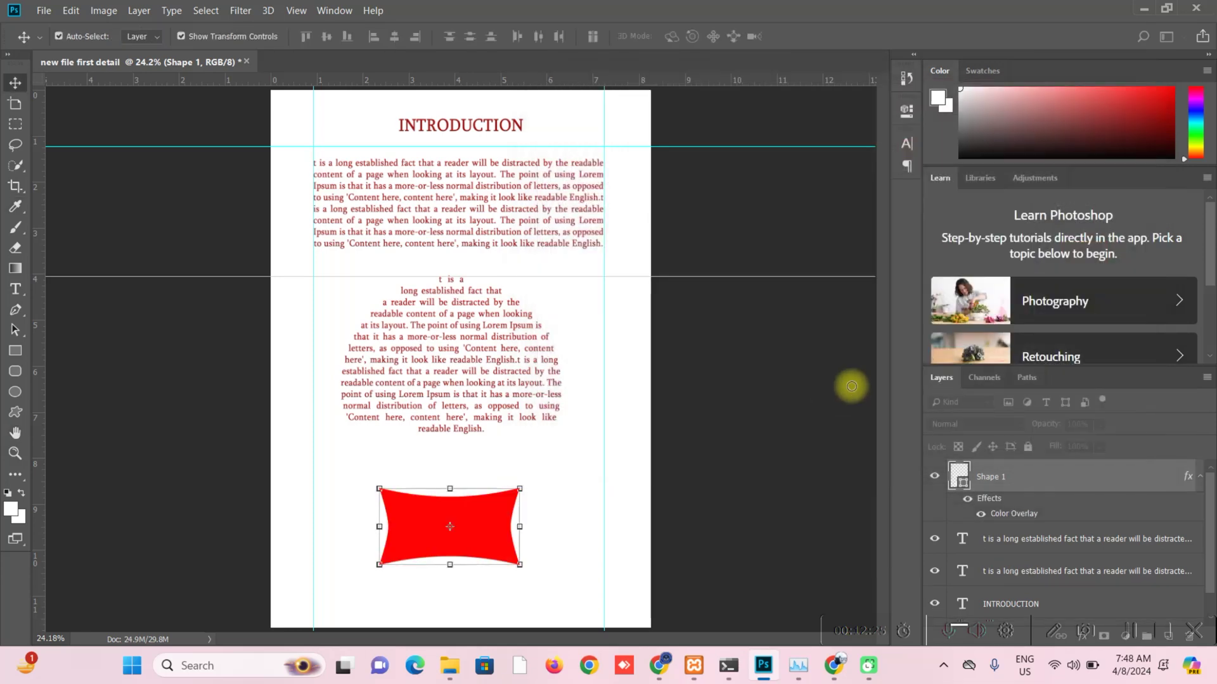
- Move the red shape slightly up and scale it proportionally to about 151%, centring it below the circular text
{"action": "left_click_drag", "start_coordinate": [484, 518], "coordinate": [485, 499]}
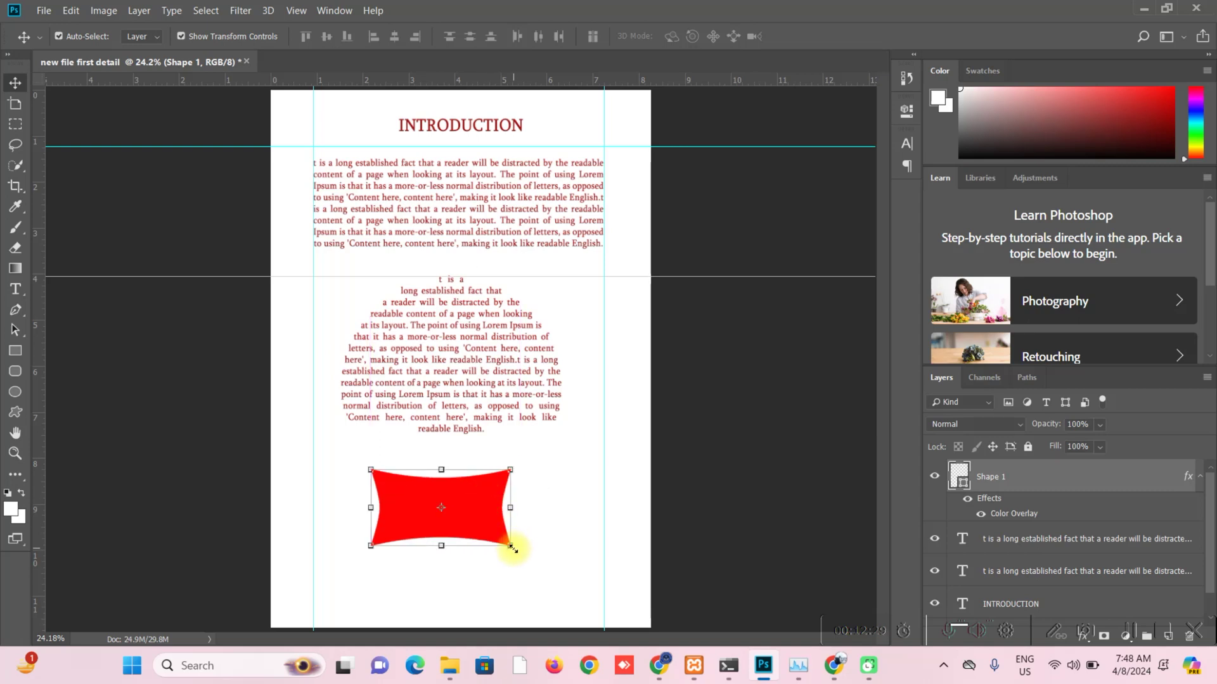
{"action": "mouse_move", "coordinate": [511, 546]}
{"action": "left_mouse_down"}
{"action": "mouse_move", "coordinate": [590, 584]}
{"action": "mouse_move", "coordinate": [523, 552]}
{"action": "left_mouse_up"}
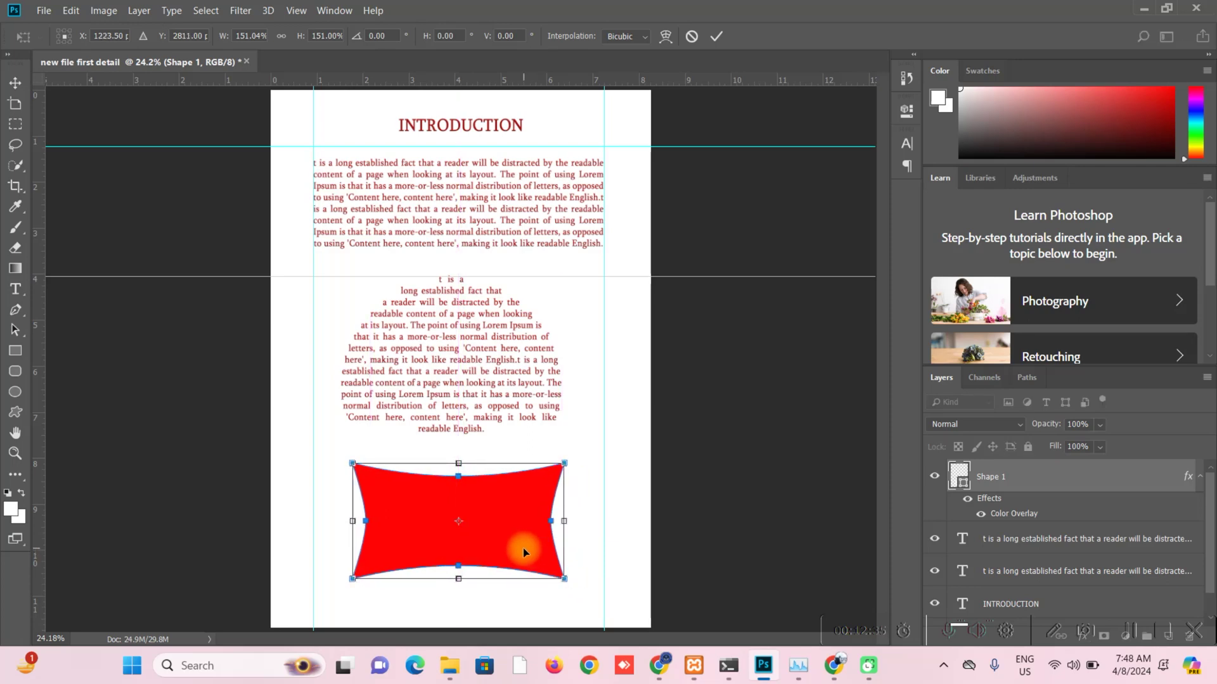
{"action": "key", "text": "Return"}
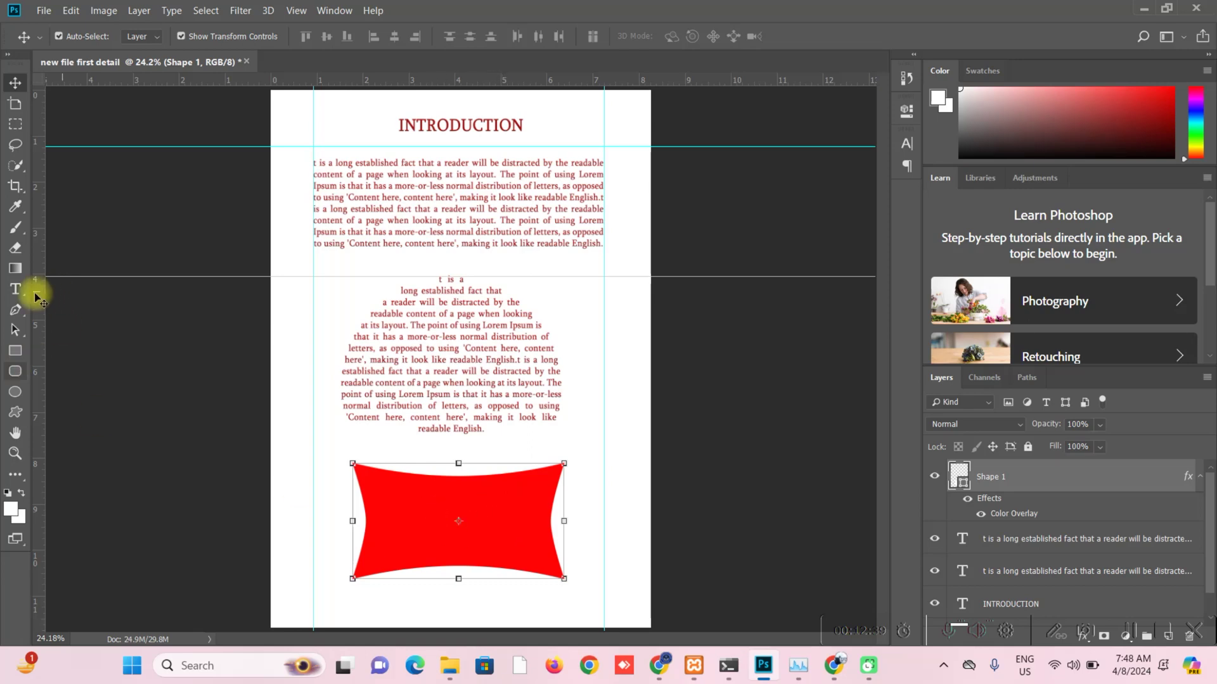
- Start area text inside the red shape and paste the copied lorem ipsum paragraph into it once
{"action": "left_click", "coordinate": [15, 289]}
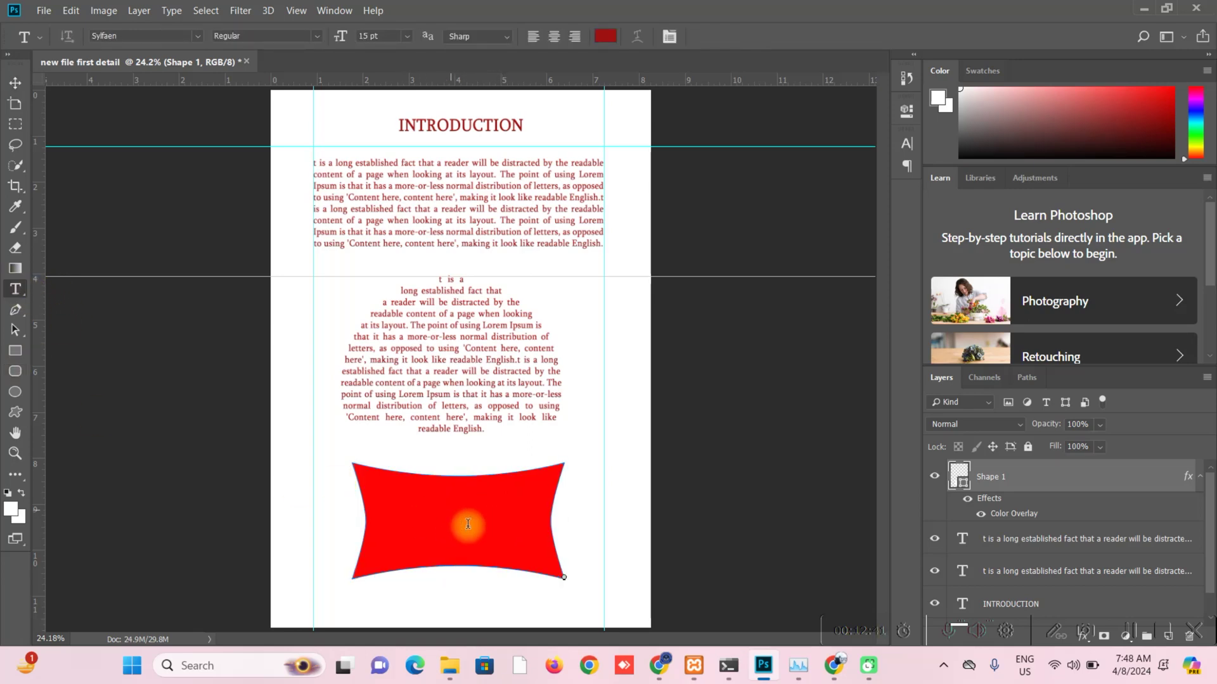
{"action": "left_click", "coordinate": [463, 523]}
{"action": "type", "text": "t is a long established fact that a reader will be distracted by the readable content of a page when looking at its layout. The point of using Lorem Ipsum is that it has a more-or-less normal distribution of letters, as opposed to using 'Content here, content here', making it look like readable English."}
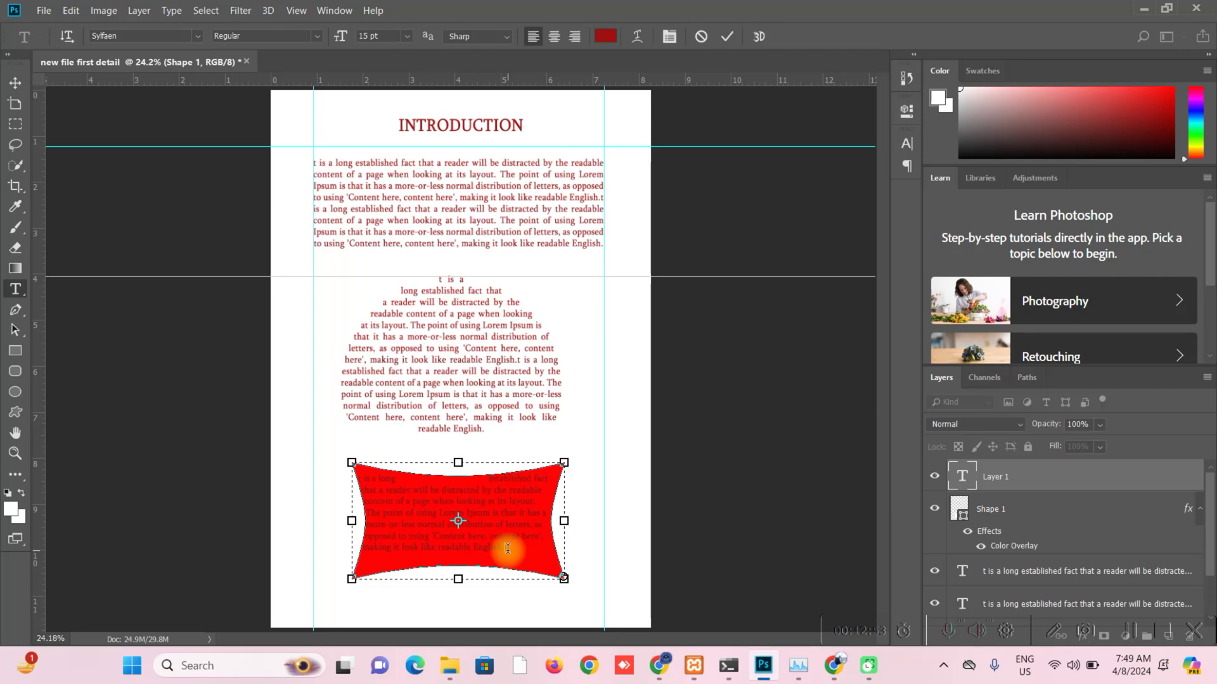
- Select all text inside the red shape, set its color to white, and commit the edit
{"action": "left_click_drag", "start_coordinate": [510, 550], "coordinate": [342, 475]}
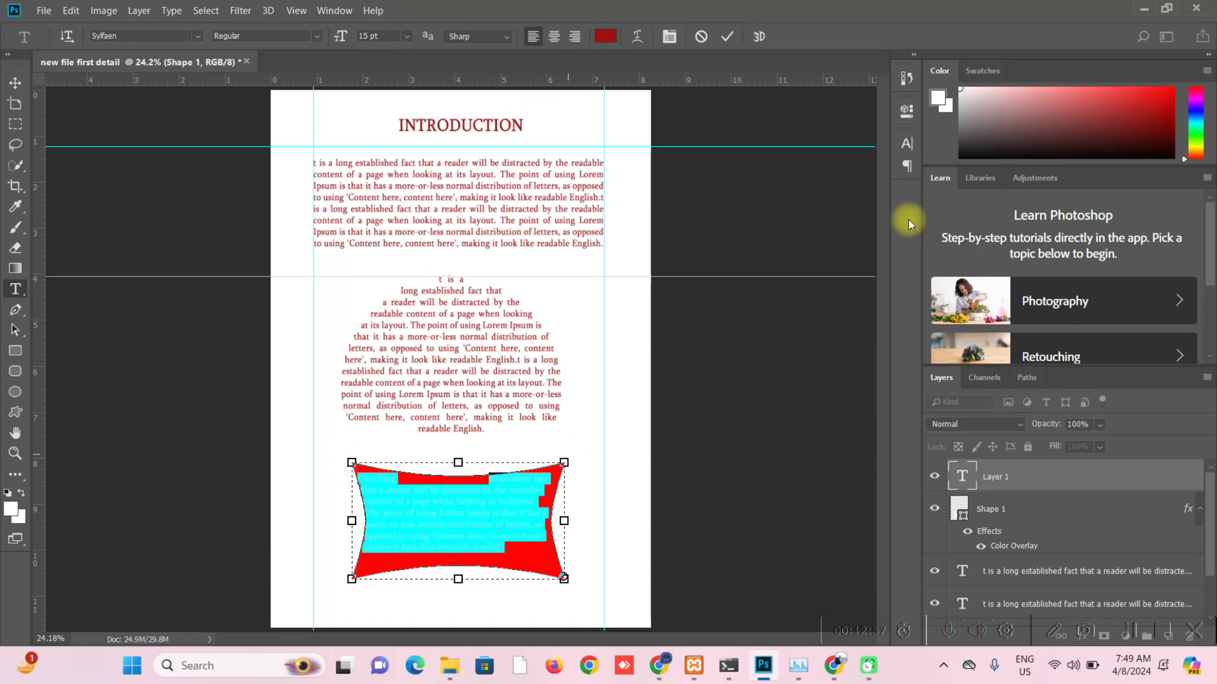
{"action": "left_click", "coordinate": [907, 143]}
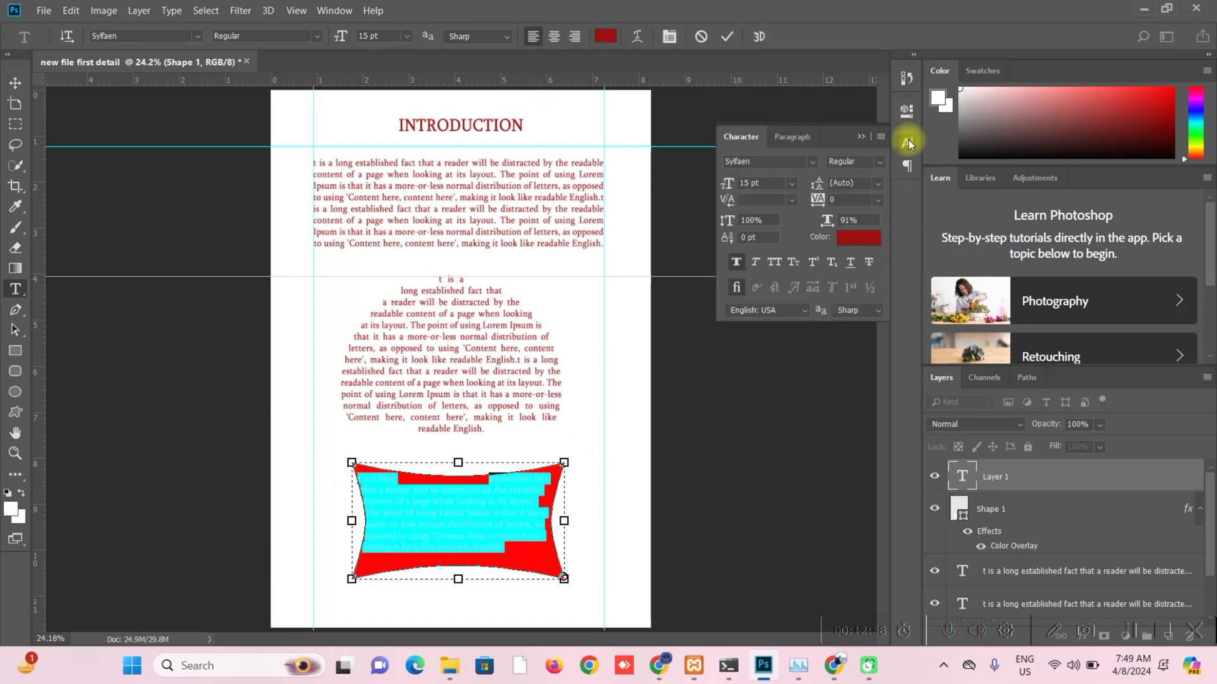
{"action": "left_click", "coordinate": [856, 246]}
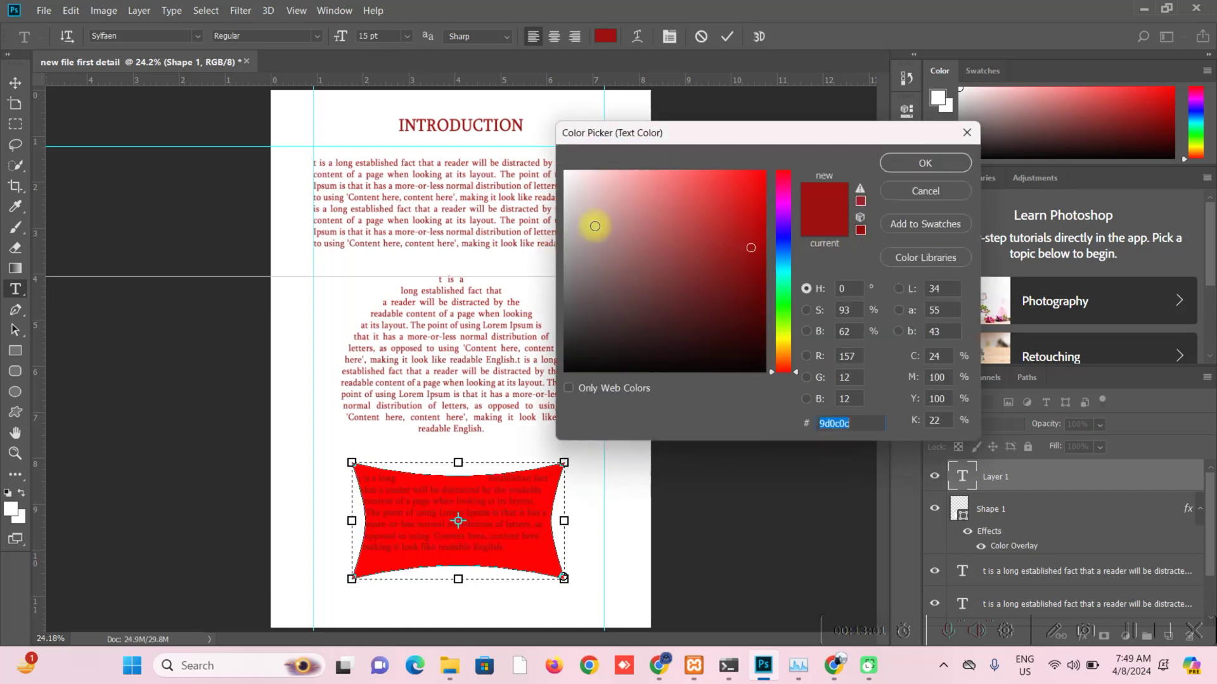
{"action": "left_click_drag", "start_coordinate": [593, 225], "coordinate": [501, 118]}
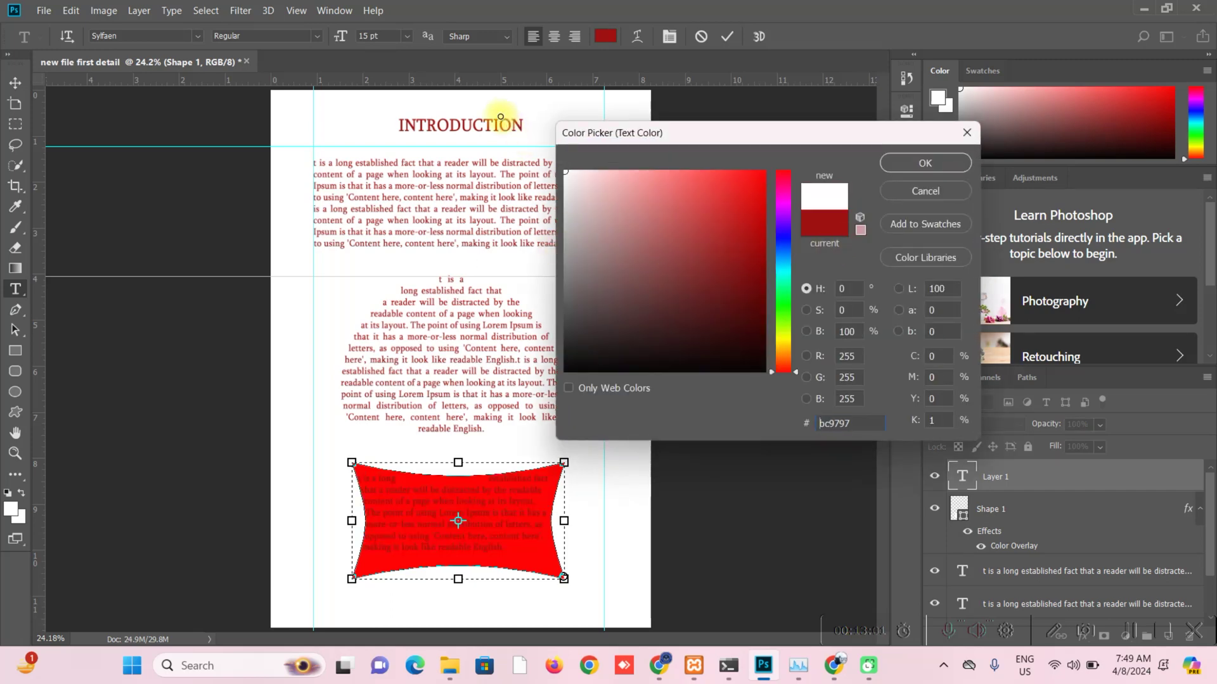
{"action": "left_click", "coordinate": [926, 163]}
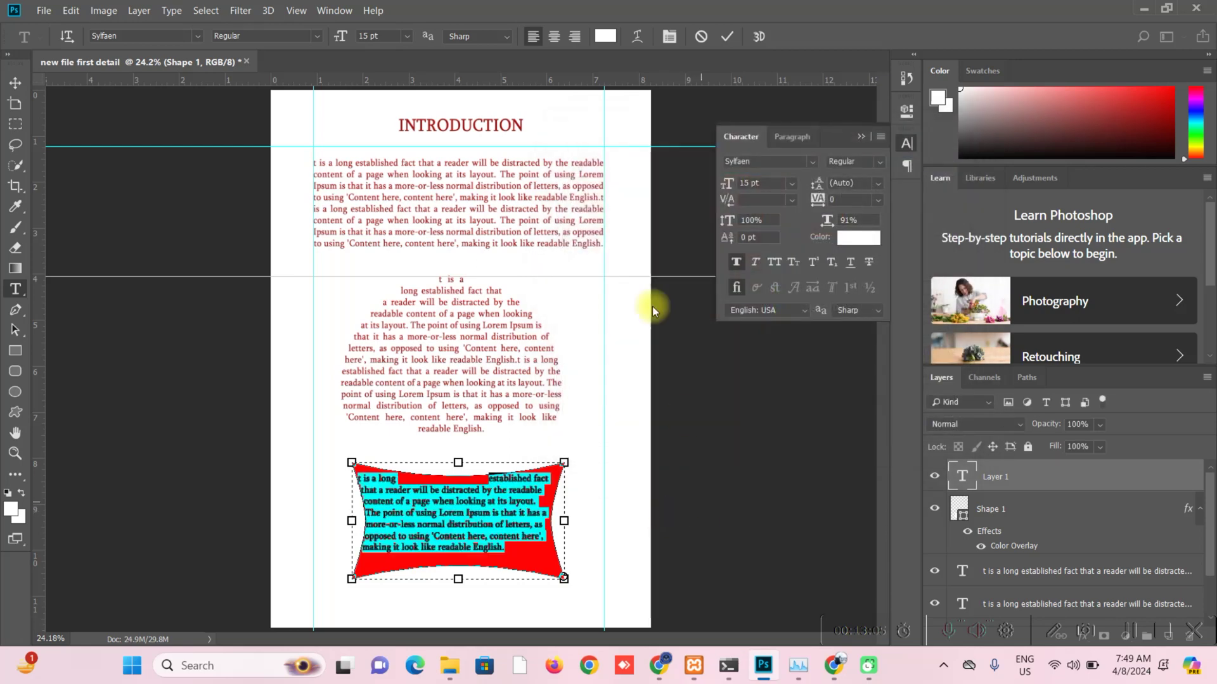
{"action": "left_click", "coordinate": [11, 84]}
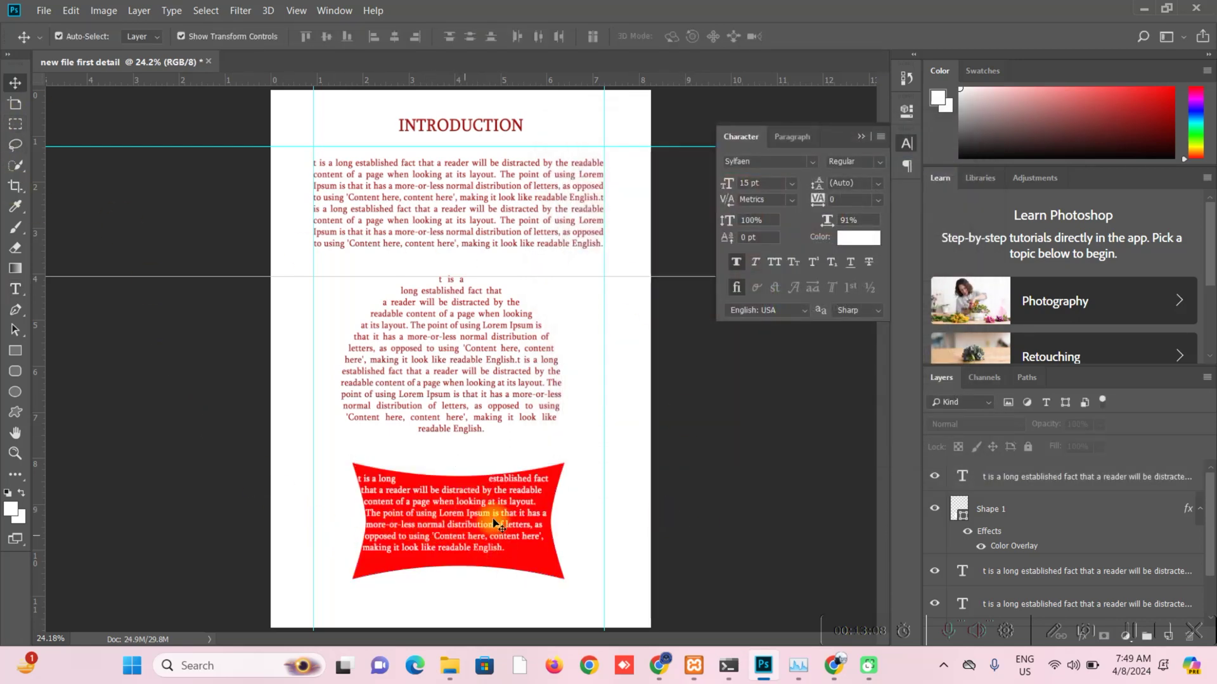
- Try Center text alignment on the text in the red shape, and set its alignment to Justify last centered
{"action": "left_click", "coordinate": [465, 503]}
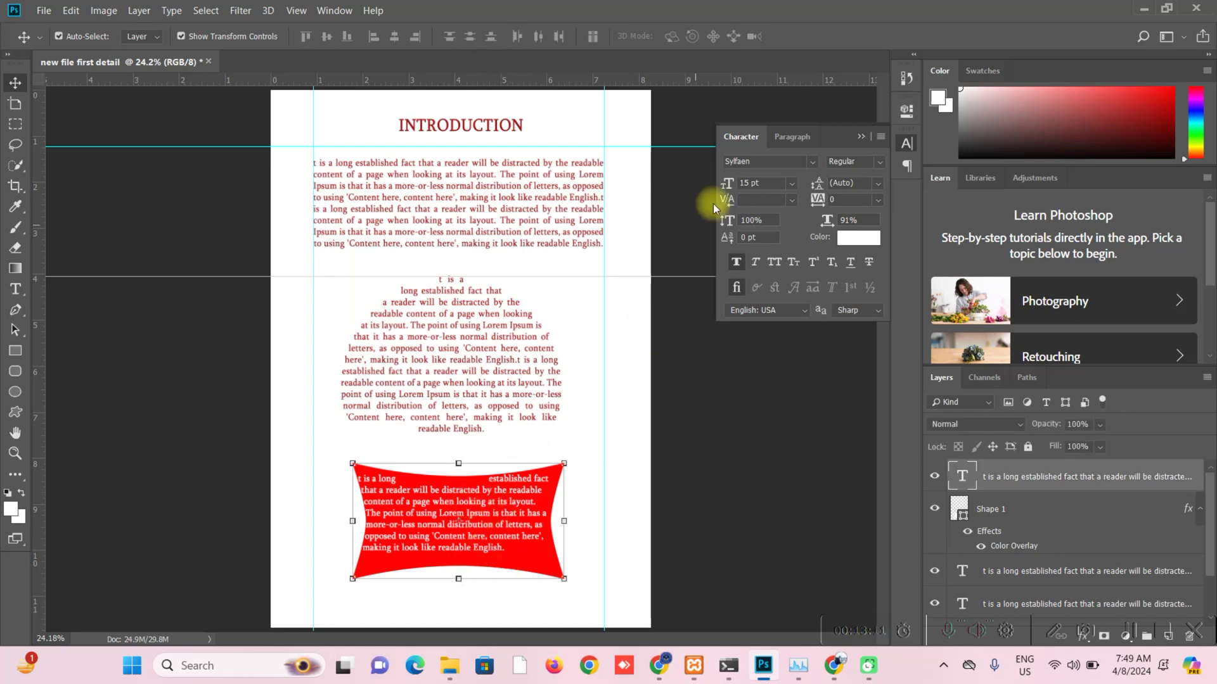
{"action": "left_click", "coordinate": [788, 133]}
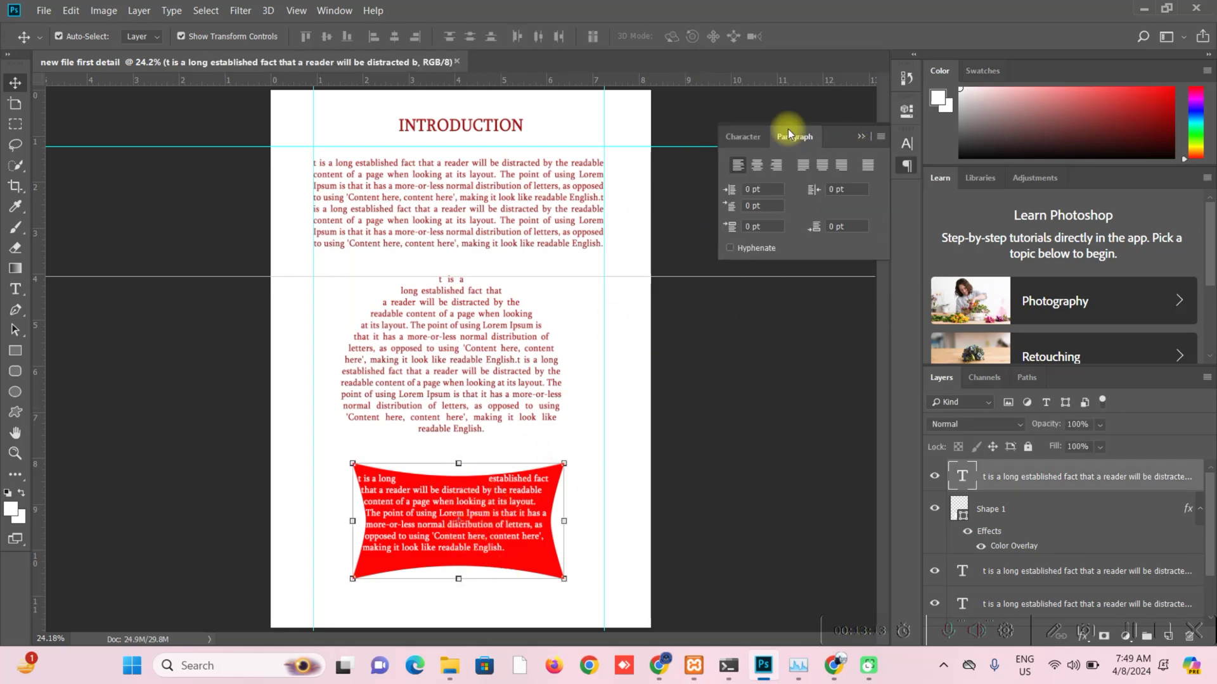
{"action": "left_click", "coordinate": [824, 166]}
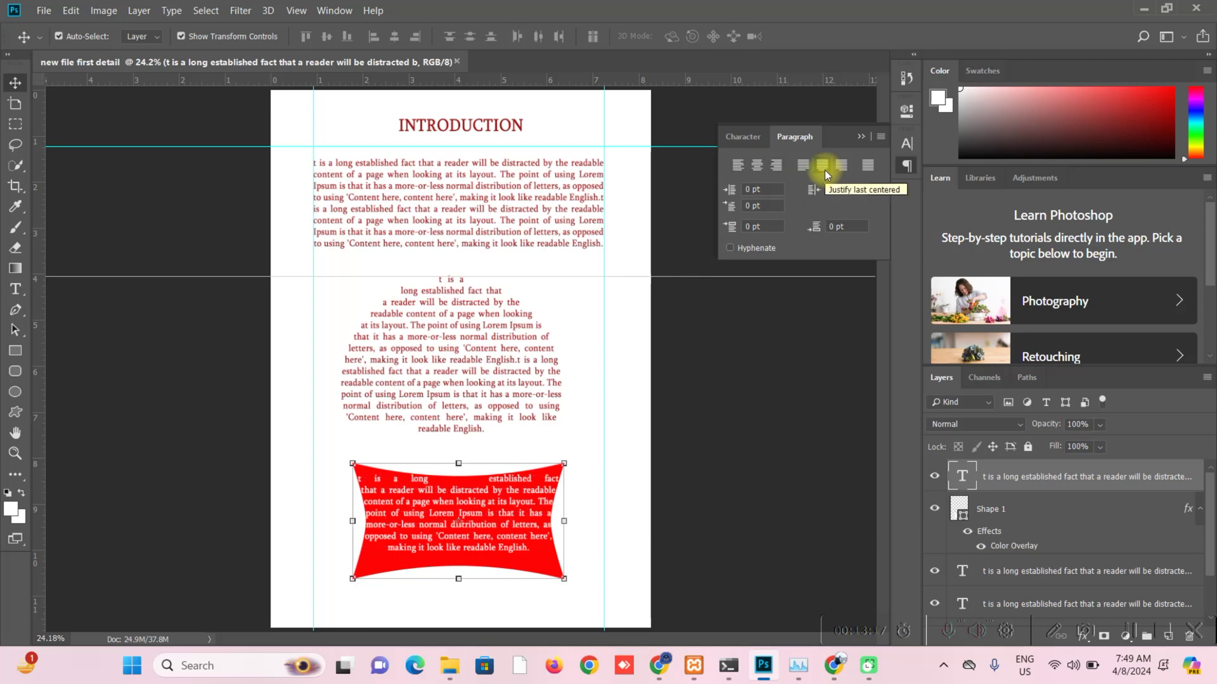
{"action": "left_click", "coordinate": [756, 166]}
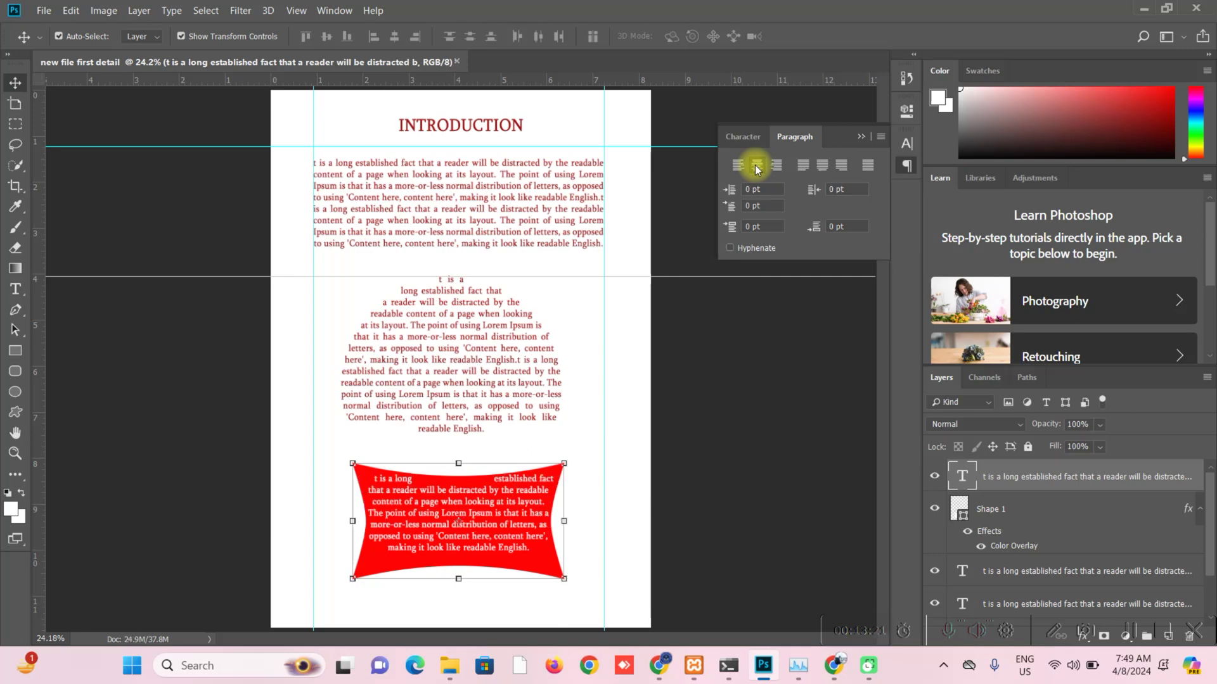
{"action": "left_click", "coordinate": [823, 166]}
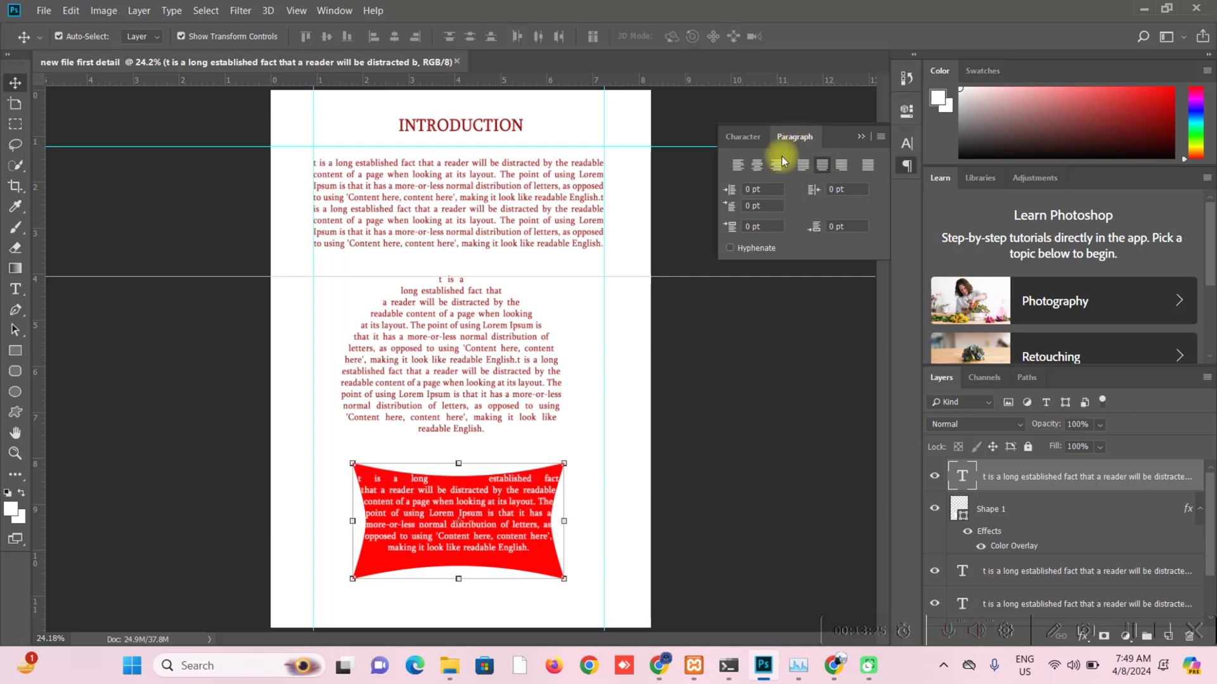
- Set the color of the text in the red shape to dark red ae0101
{"action": "left_click", "coordinate": [750, 146]}
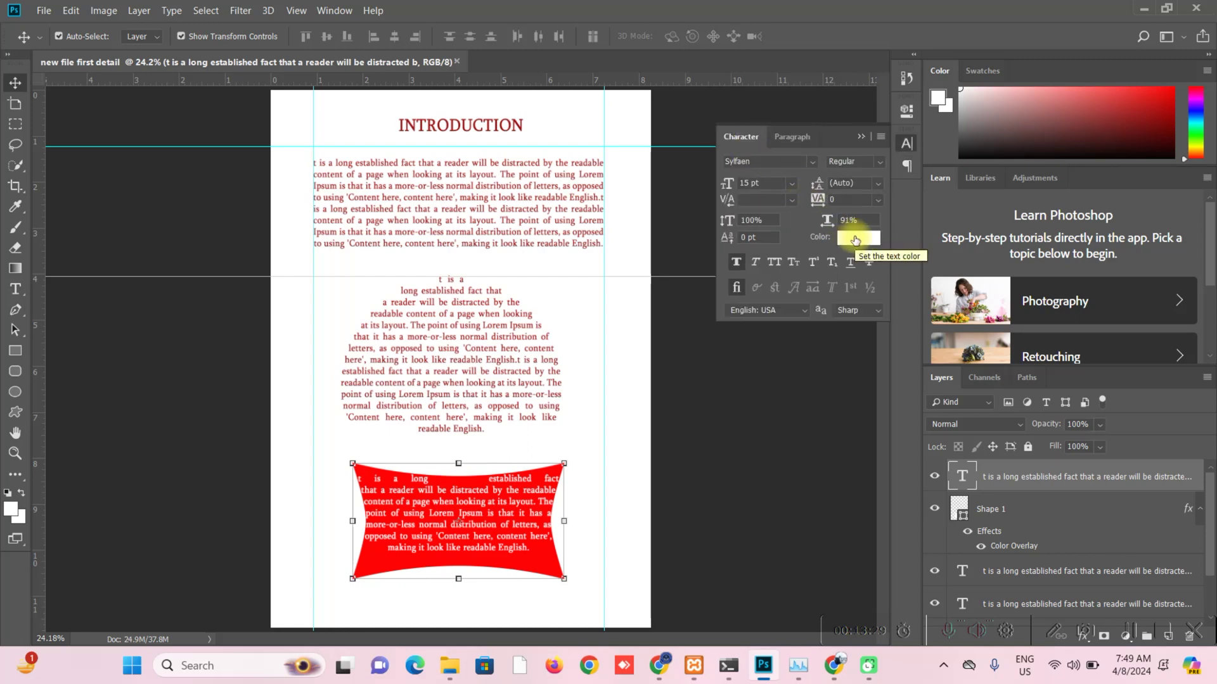
{"action": "left_click", "coordinate": [855, 239]}
{"action": "left_click_drag", "start_coordinate": [731, 237], "coordinate": [764, 234]}
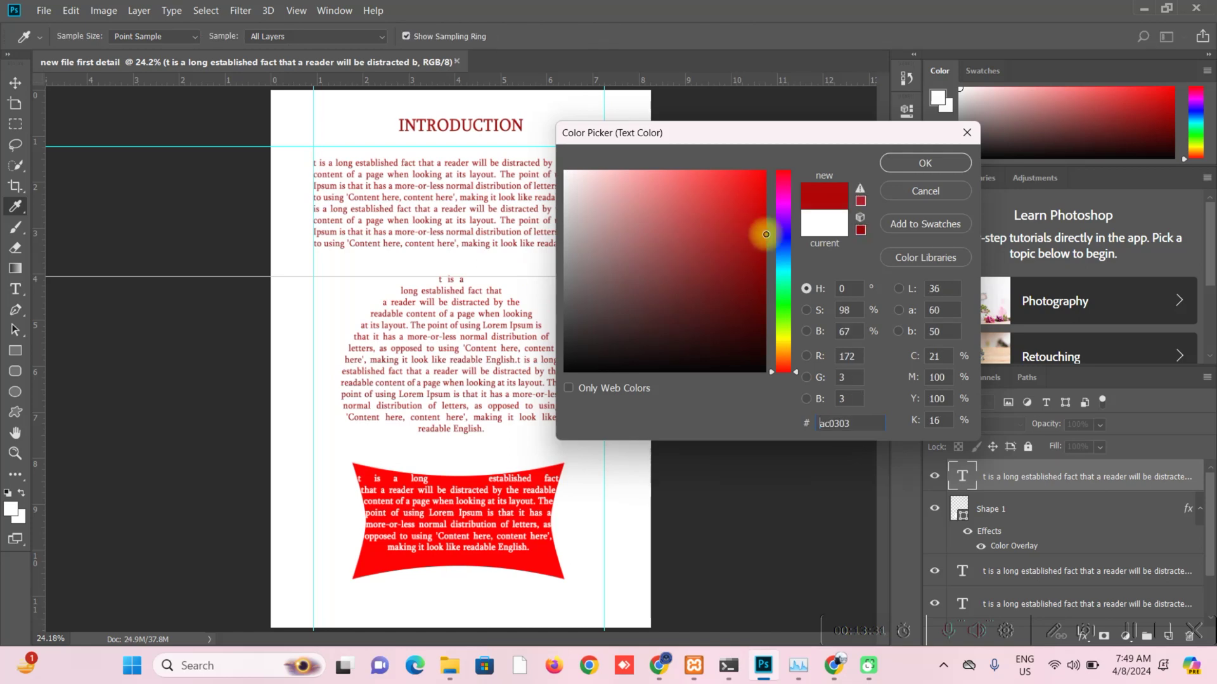
{"action": "left_click", "coordinate": [895, 163]}
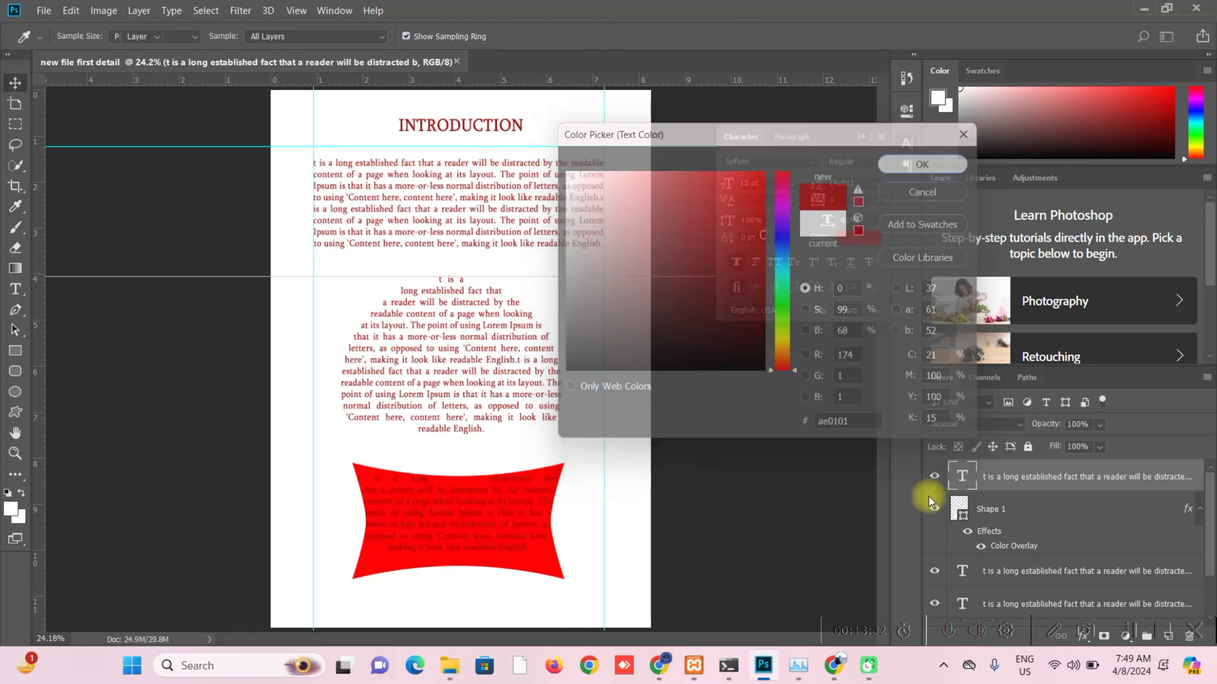
- Delete the red Shape 1 layer behind the bottom text, and move that text slightly left beneath the circular text
{"action": "left_click", "coordinate": [994, 508]}
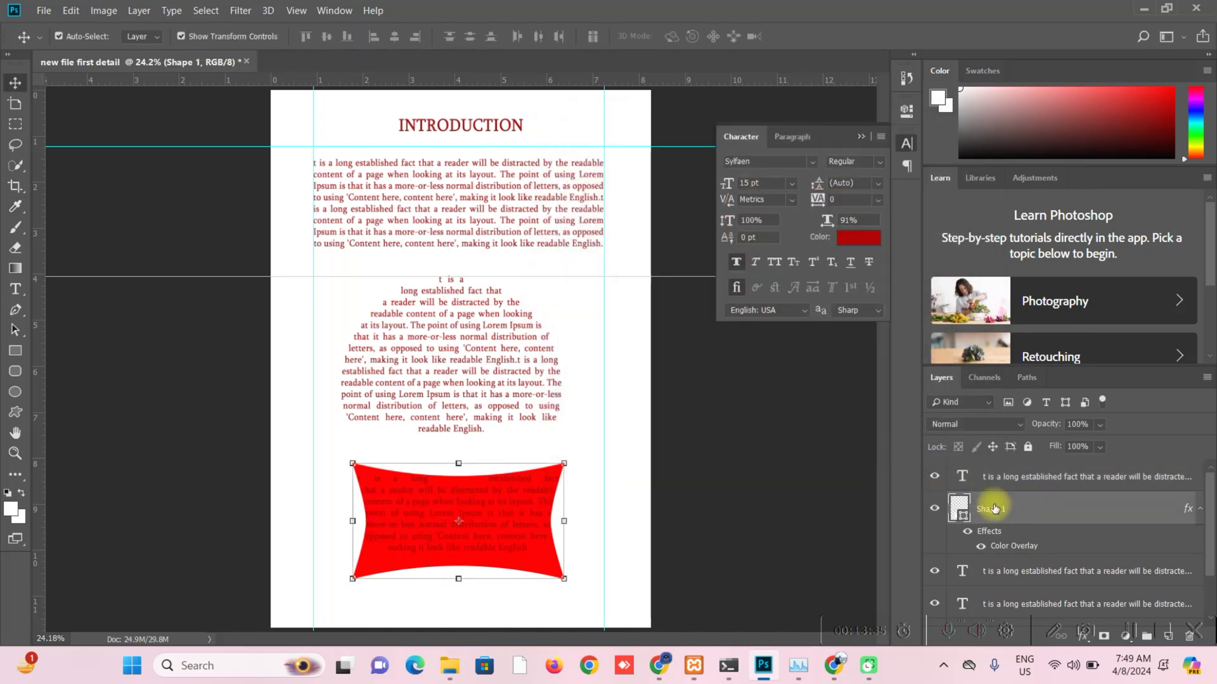
{"action": "key", "text": "Delete"}
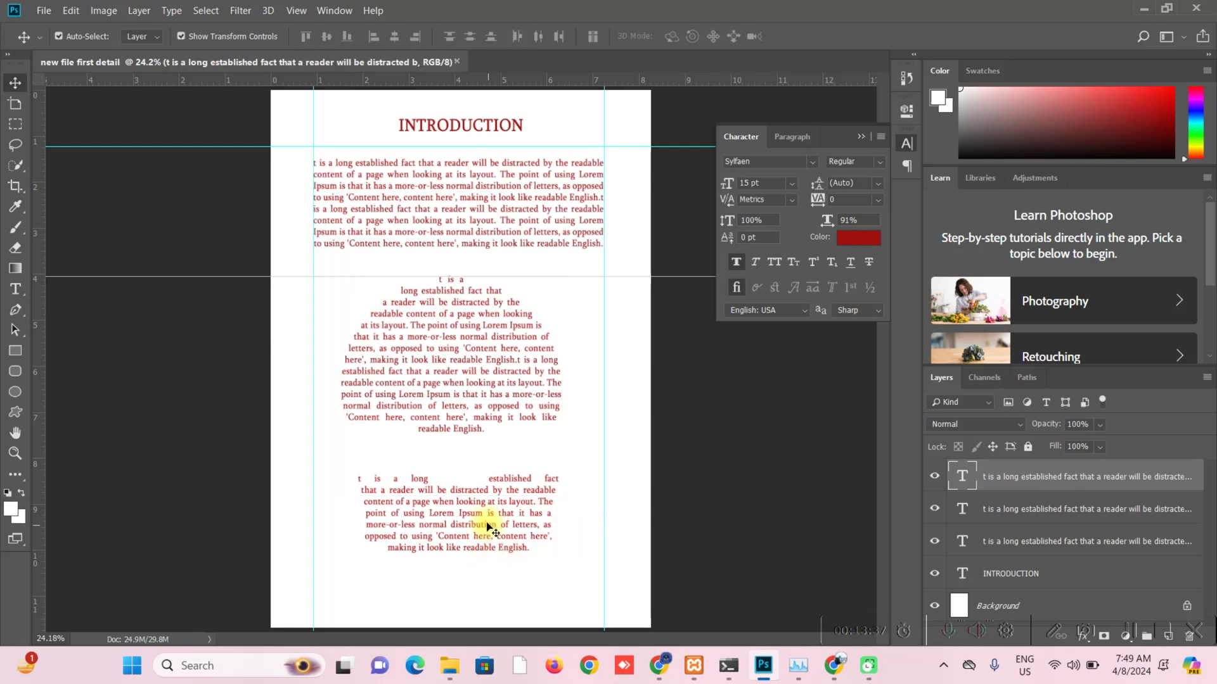
{"action": "mouse_move", "coordinate": [487, 522]}
{"action": "left_mouse_down"}
{"action": "mouse_move", "coordinate": [488, 507]}
{"action": "mouse_move", "coordinate": [482, 537]}
{"action": "left_mouse_up"}
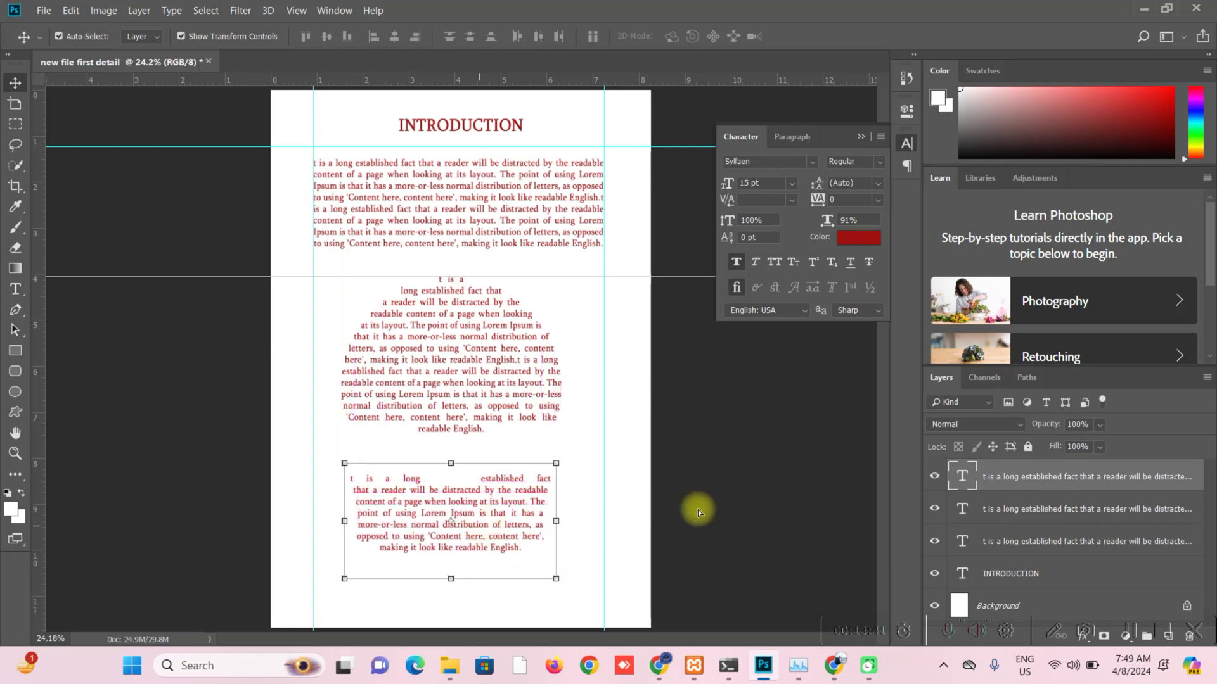
{"action": "left_click", "coordinate": [697, 509]}
{"action": "scroll", "coordinate": [394, 471], "scroll_direction": "down", "scroll_amount": 1}
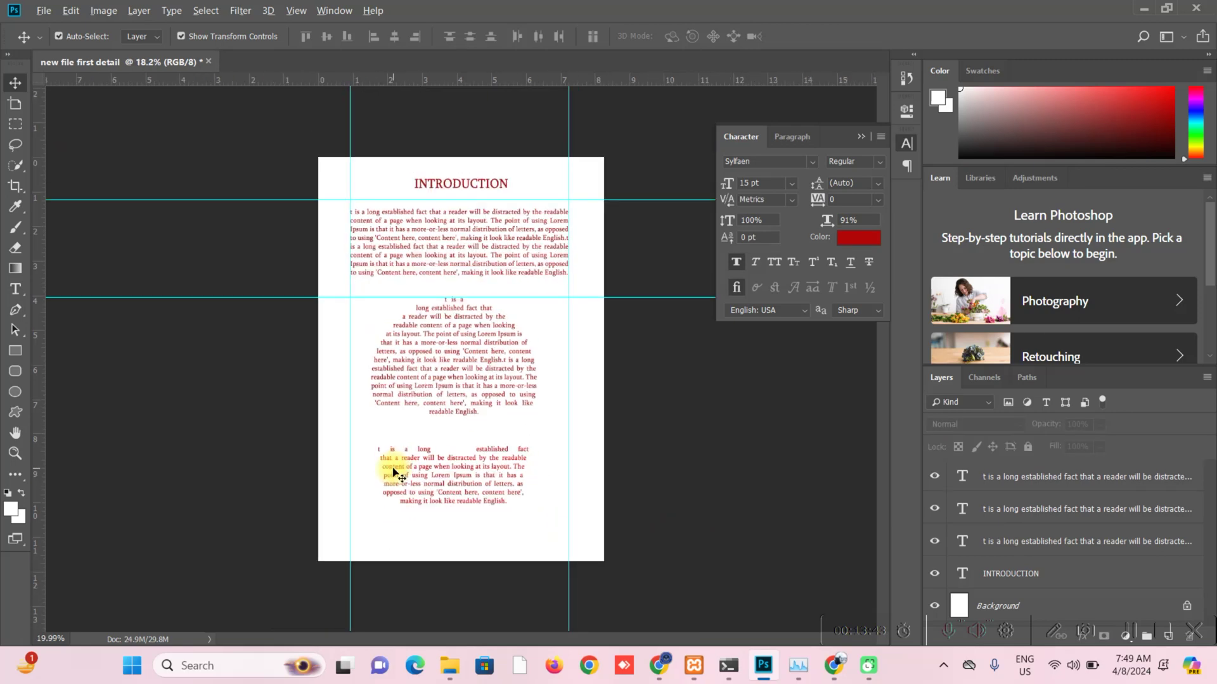
{"action": "scroll", "coordinate": [394, 470], "scroll_direction": "up", "scroll_amount": 1}
{"action": "scroll", "coordinate": [395, 470], "scroll_direction": "up", "scroll_amount": 1}
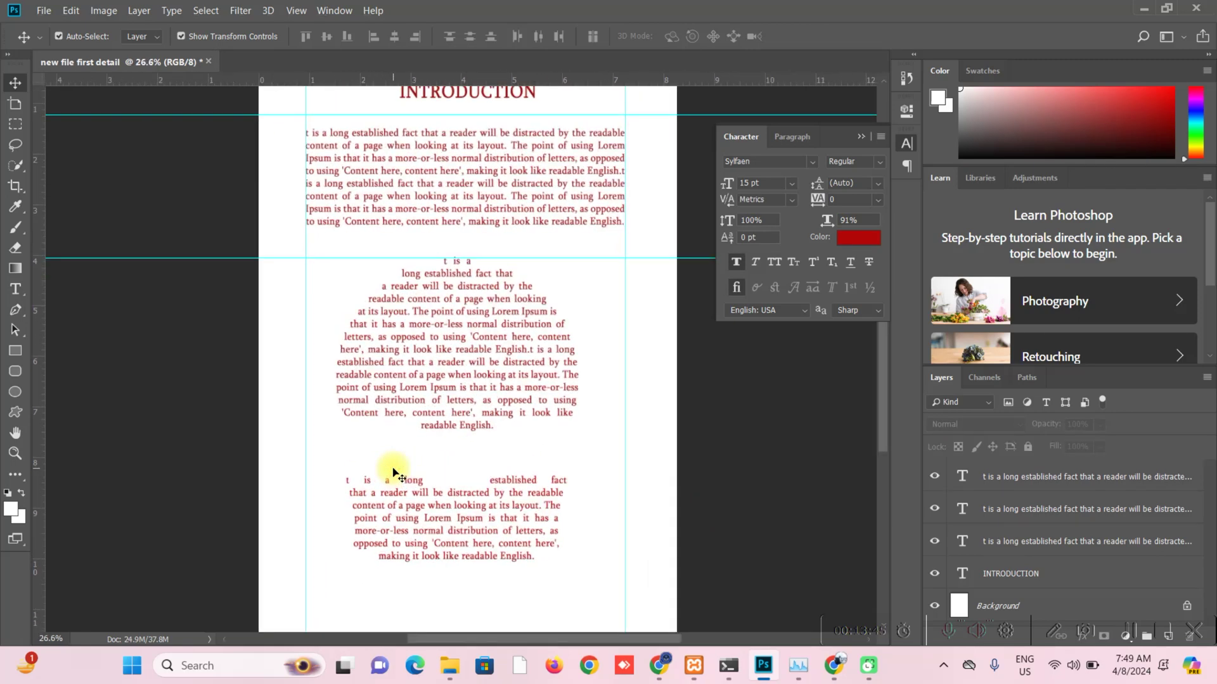
{"action": "scroll", "coordinate": [394, 470], "scroll_direction": "down", "scroll_amount": 1}
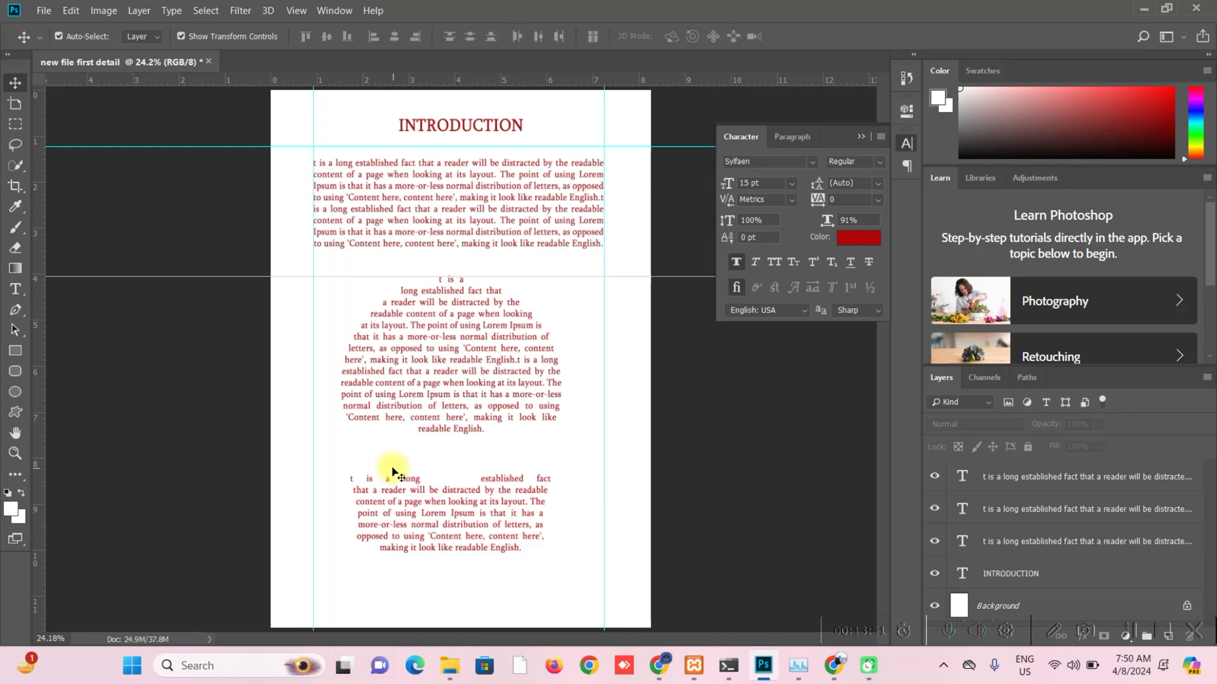
- Move the INTRODUCTION heading slightly left, select each of the three text blocks in turn to review them, and deselect
{"action": "left_click_drag", "start_coordinate": [467, 125], "coordinate": [462, 127]}
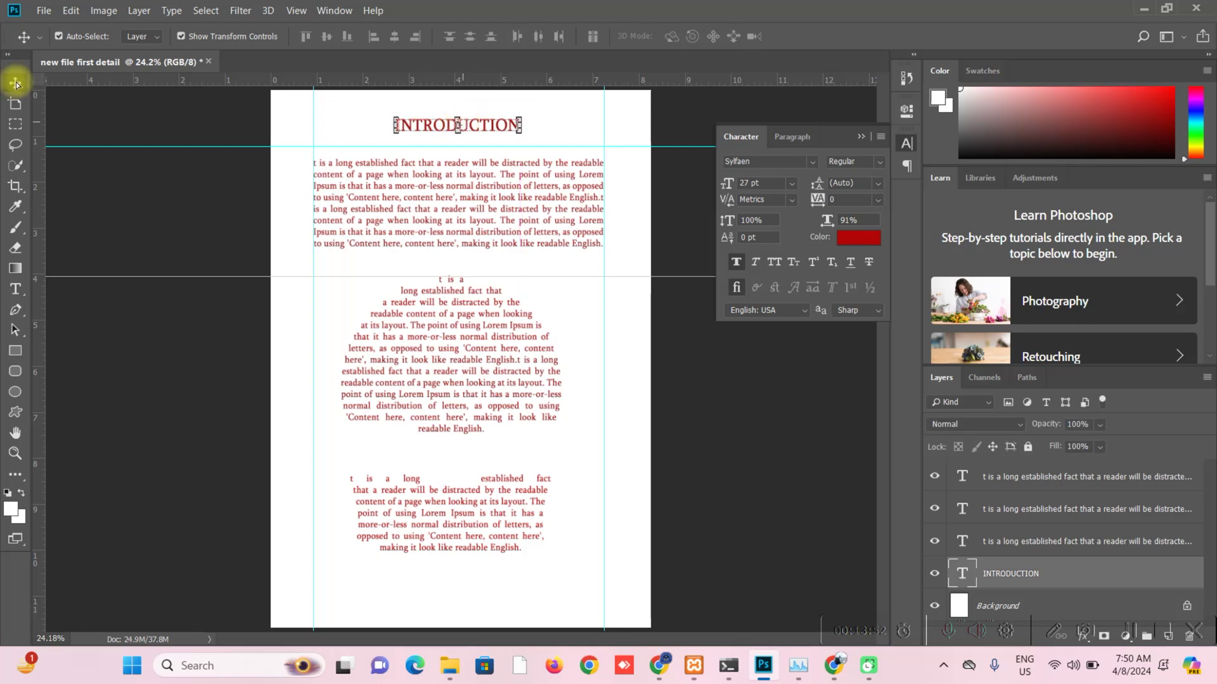
{"action": "left_click", "coordinate": [340, 211]}
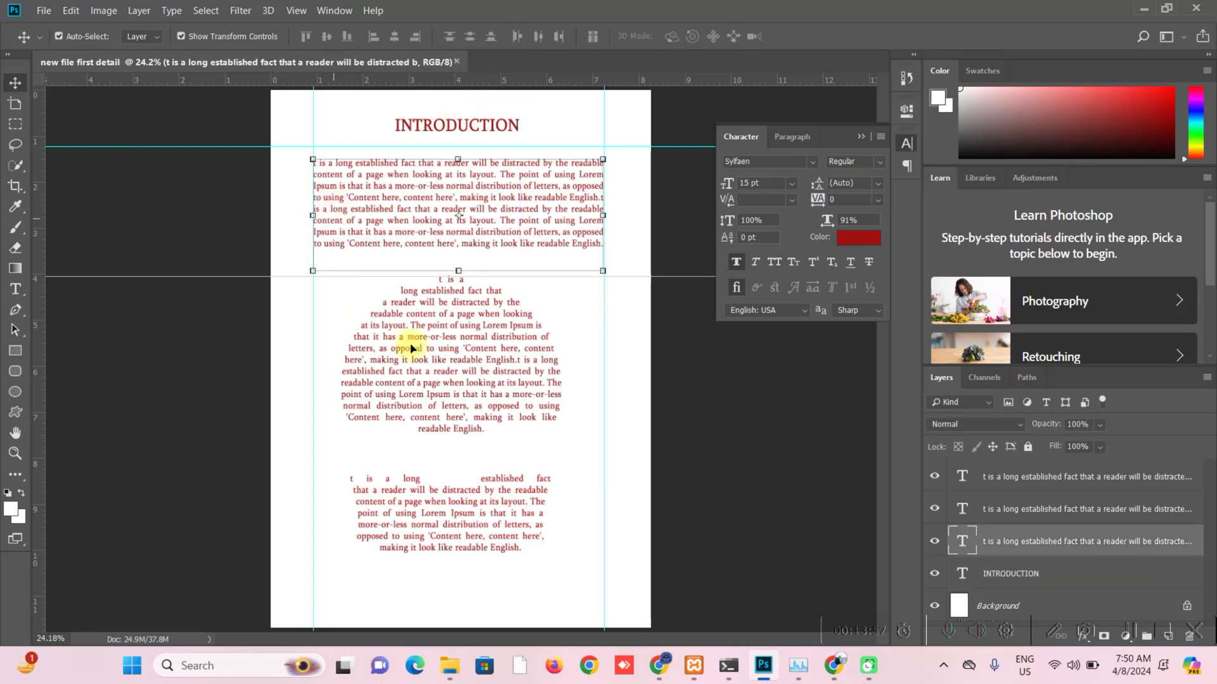
{"action": "left_click", "coordinate": [451, 379]}
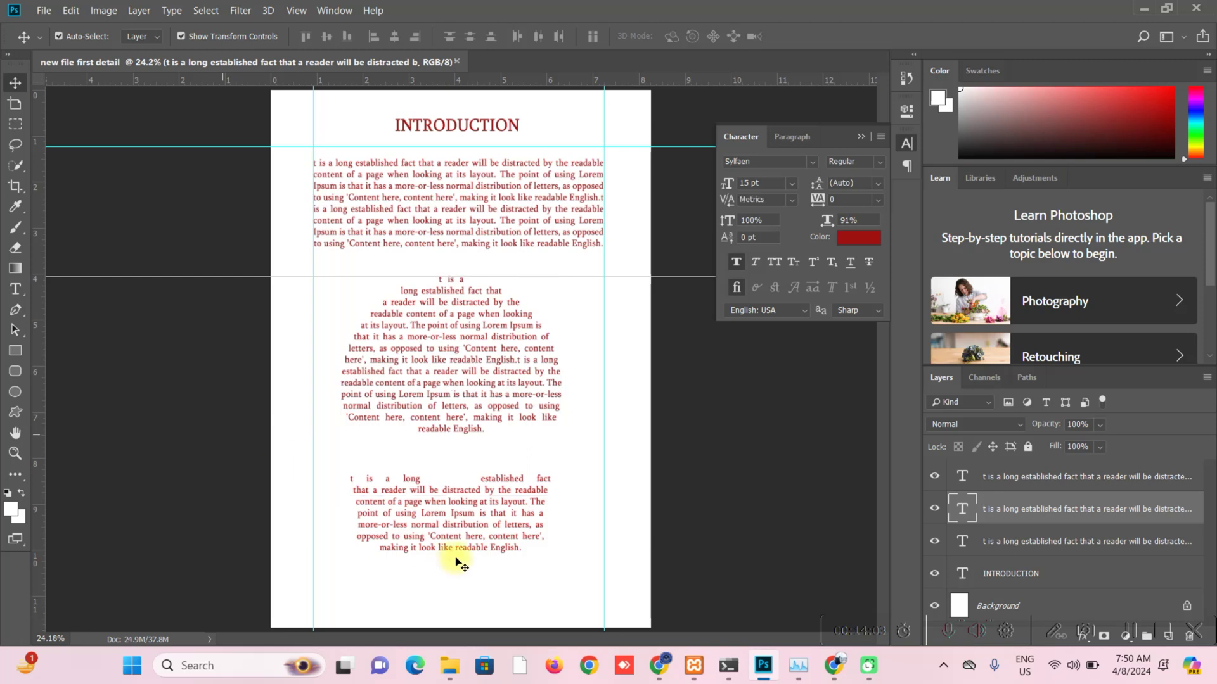
{"action": "left_click", "coordinate": [445, 525]}
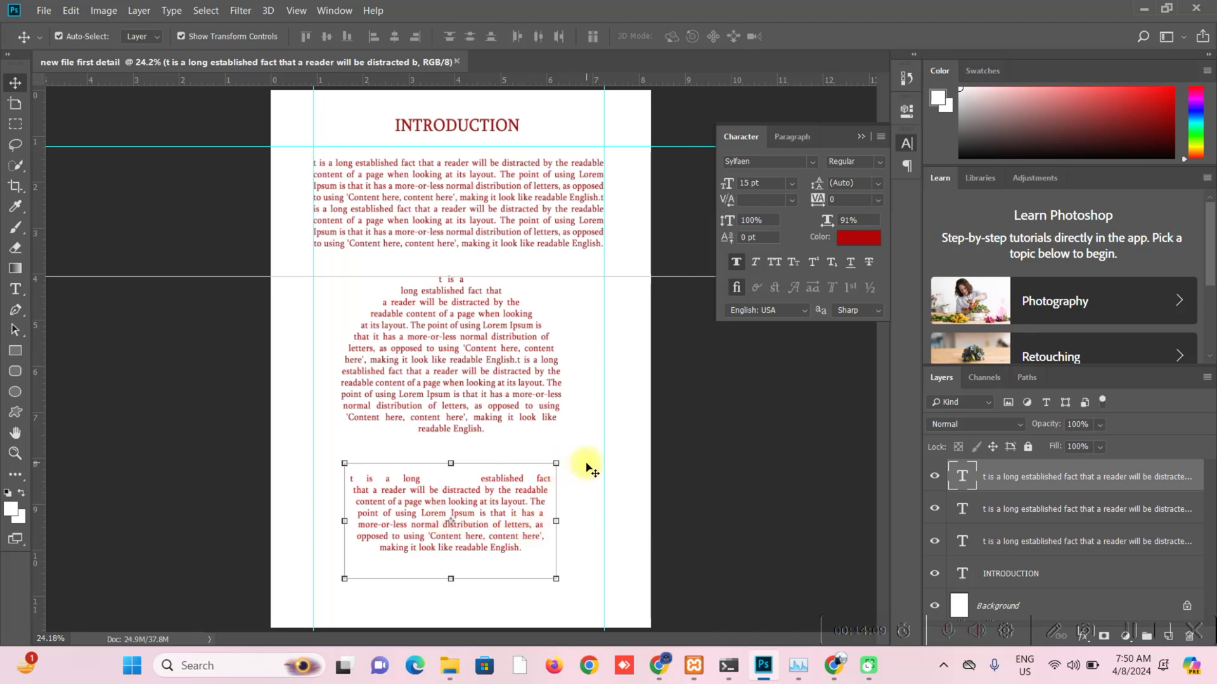
{"action": "scroll", "coordinate": [590, 467], "scroll_direction": "down", "scroll_amount": 1}
{"action": "left_click", "coordinate": [679, 441]}
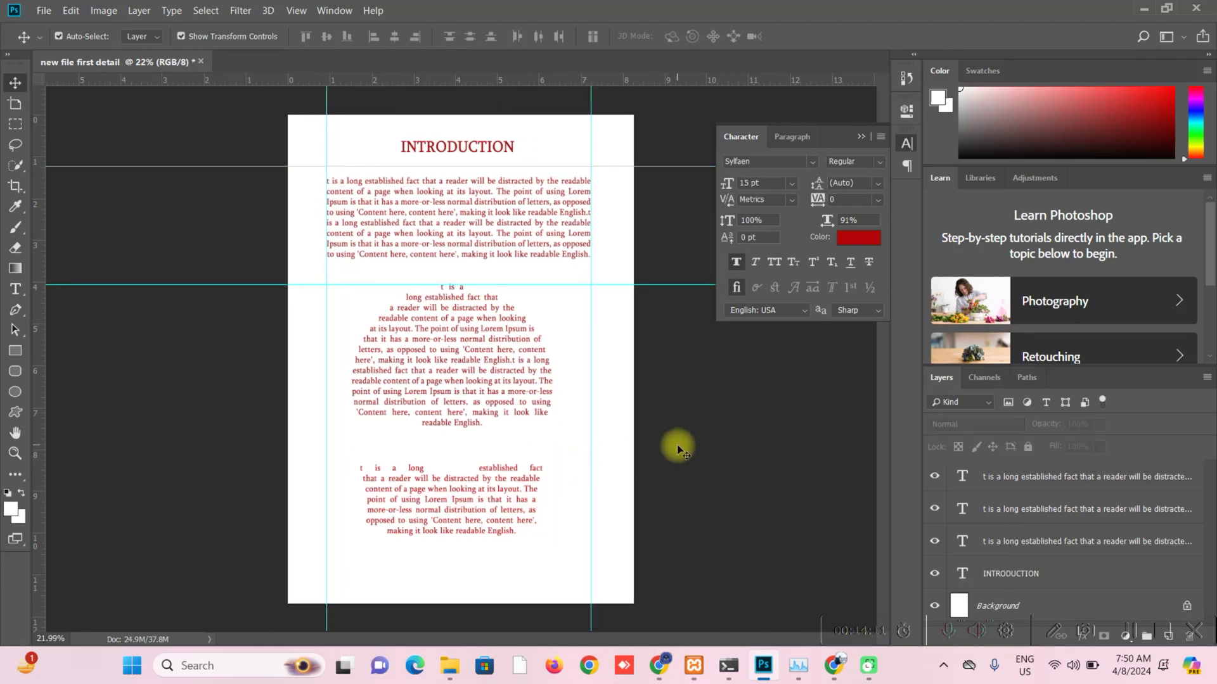